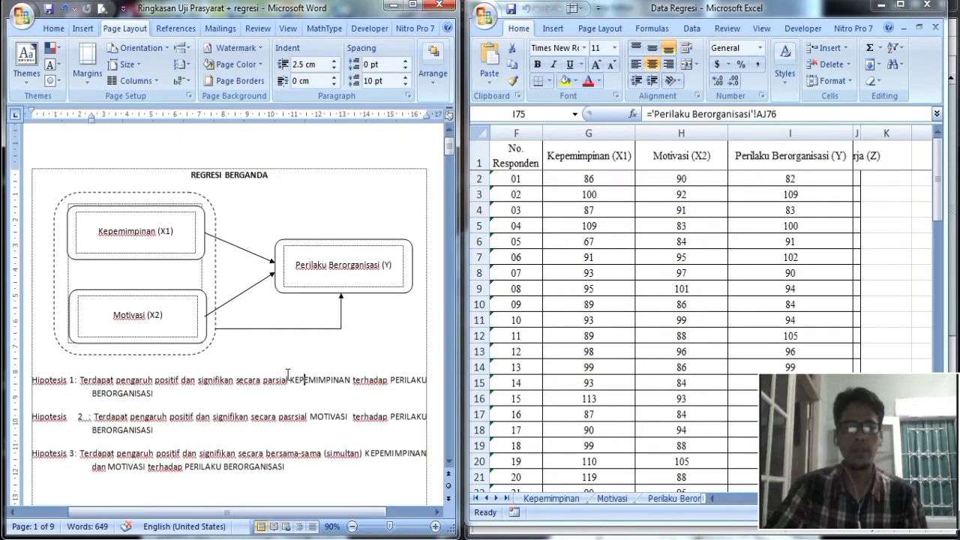
# Step: Review the four prerequisite tests listed under UJI PRASYARAT on page 2 of the Word document
pyautogui.scroll(-10, 288, 375)
pyautogui.scroll(-6, 289, 386)
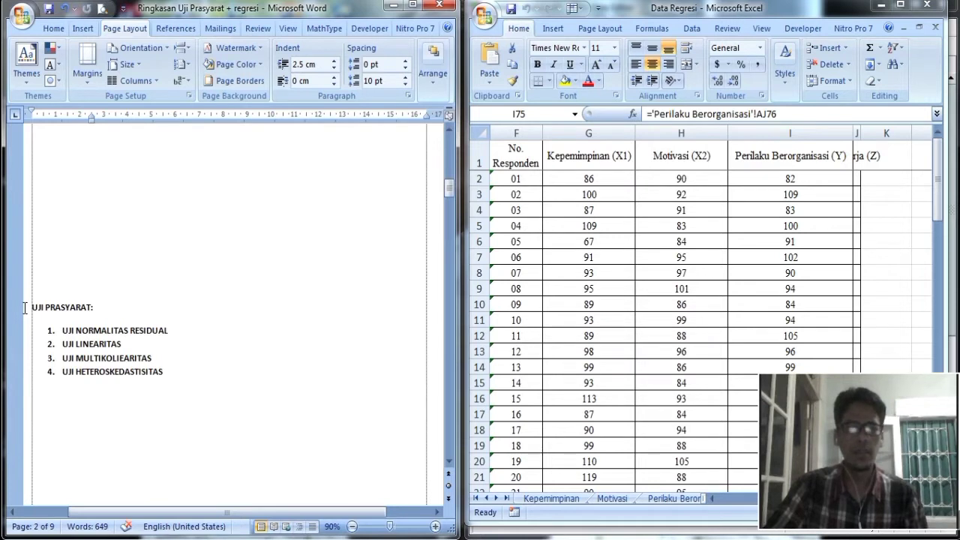
pyautogui.moveTo(25, 308); pyautogui.dragTo(185, 377)
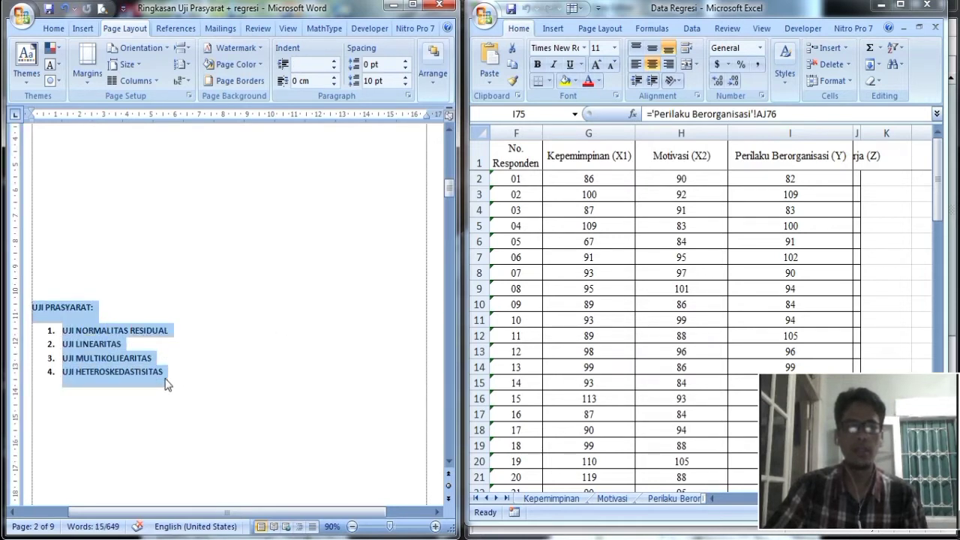
pyautogui.click(167, 384)
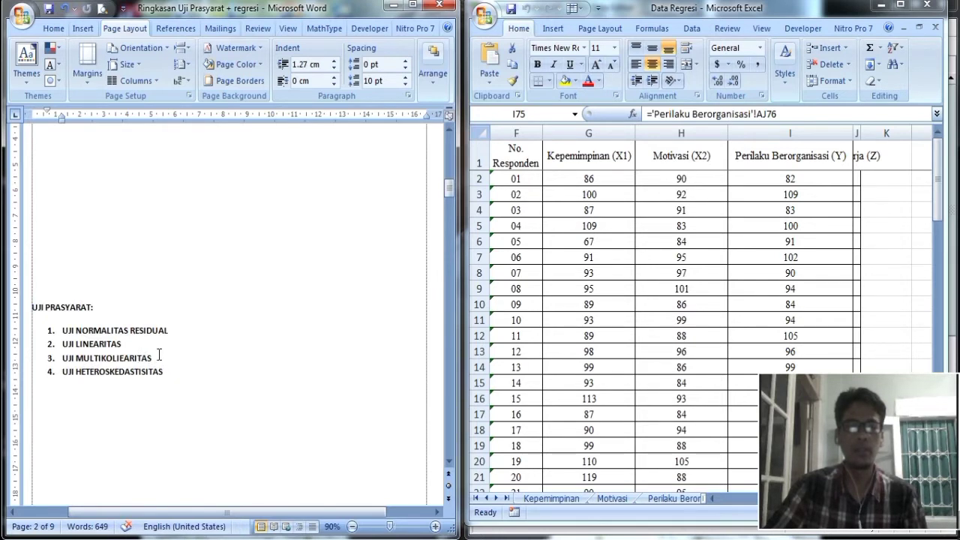
pyautogui.click(161, 357)
pyautogui.click(177, 373)
pyautogui.moveTo(189, 368); pyautogui.dragTo(64, 330)
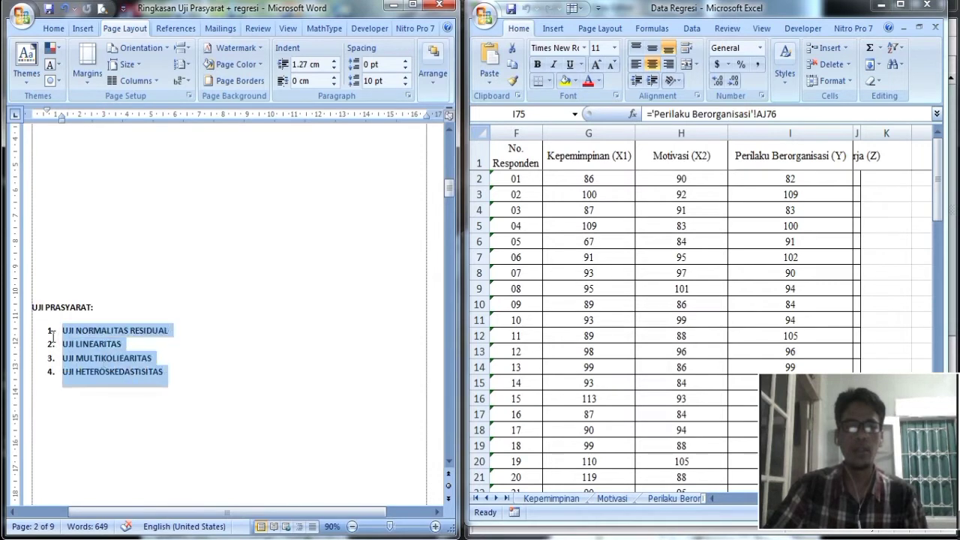
pyautogui.click(185, 367)
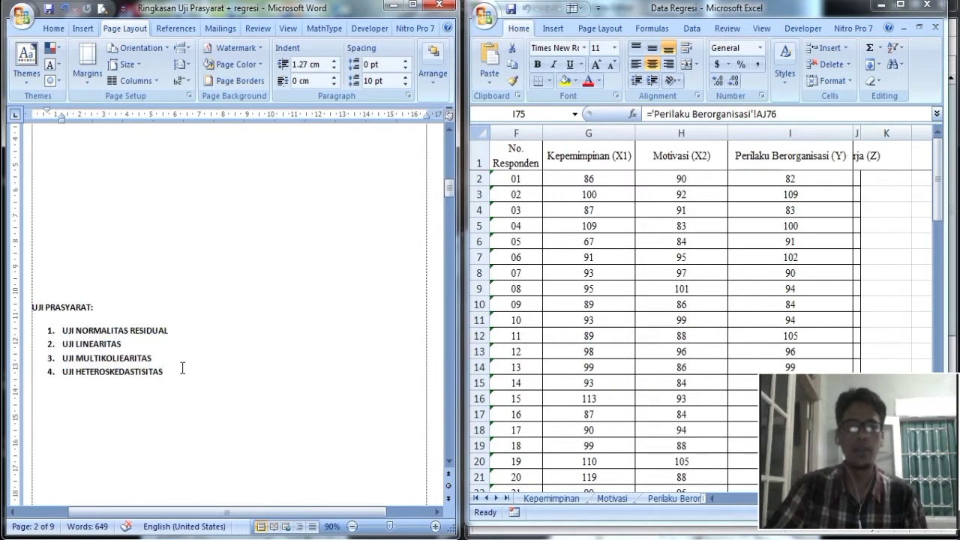
# Step: Return to the REGRESI BERGANDA diagram on page 1 and examine its Kepemimpinan (X1), Motivasi (X2) and Perilaku Berorganisasi (Y) boxes
pyautogui.scroll(10, 183, 368)
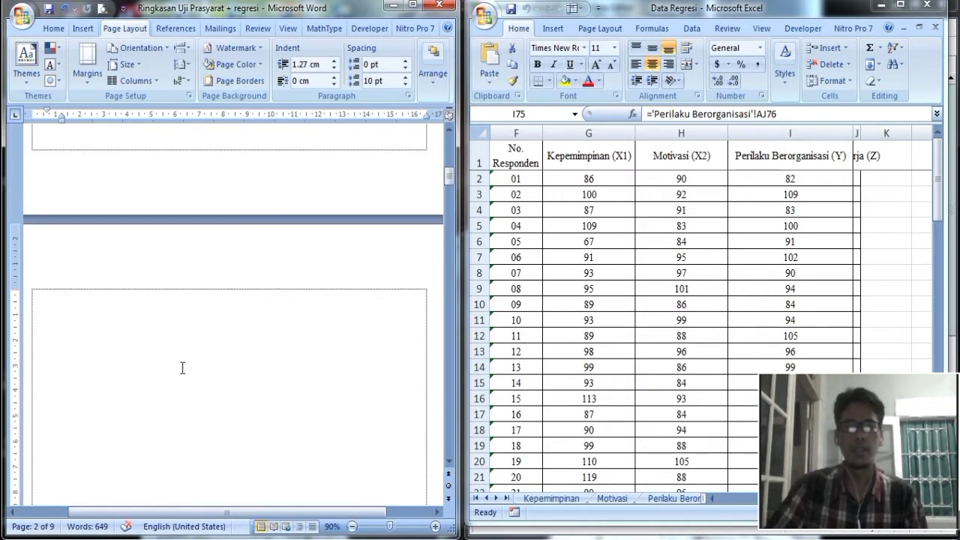
pyautogui.scroll(4, 183, 367)
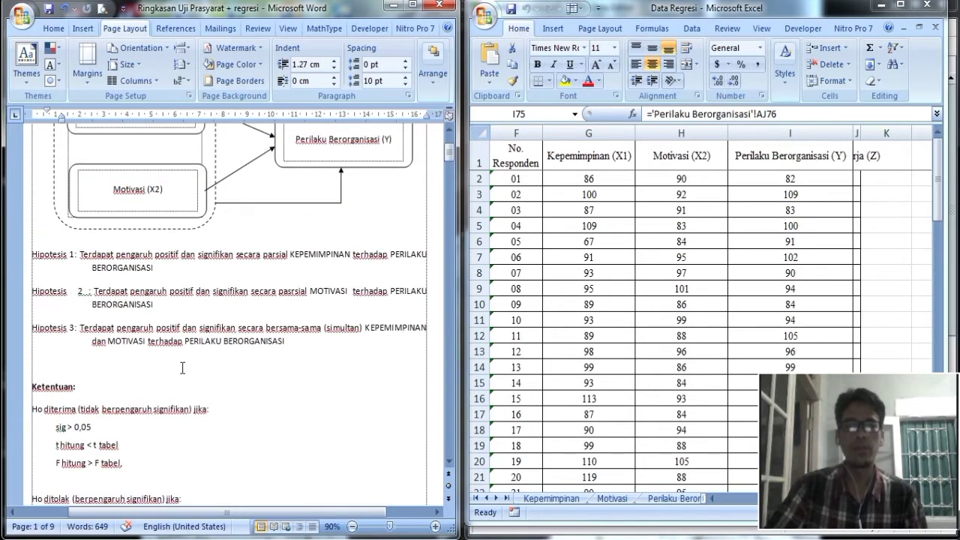
pyautogui.scroll(3, 182, 367)
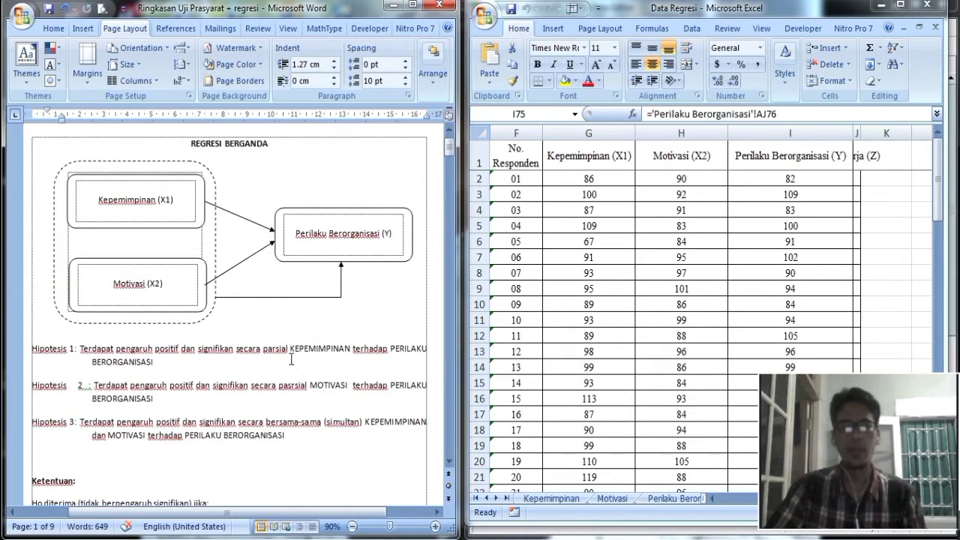
pyautogui.click(280, 386)
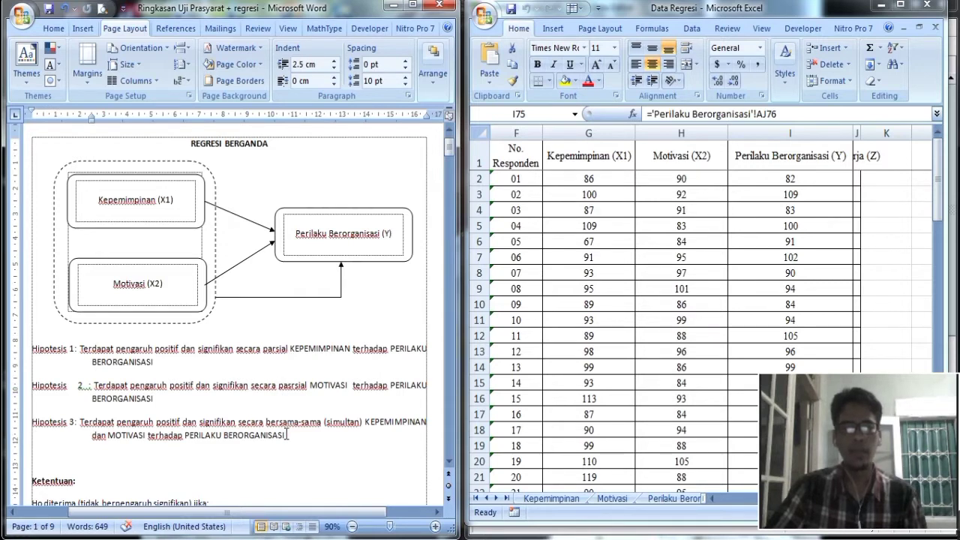
pyautogui.click(240, 146)
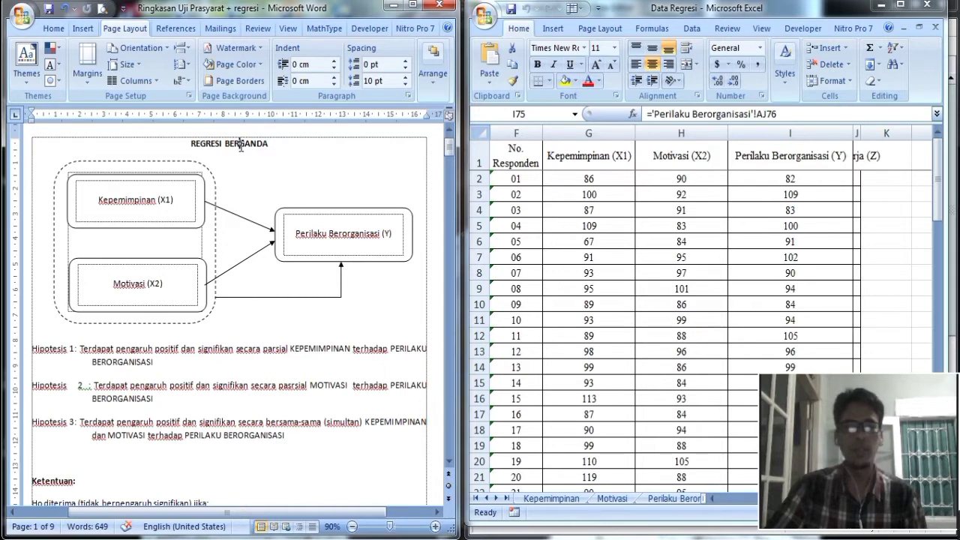
pyautogui.click(161, 225)
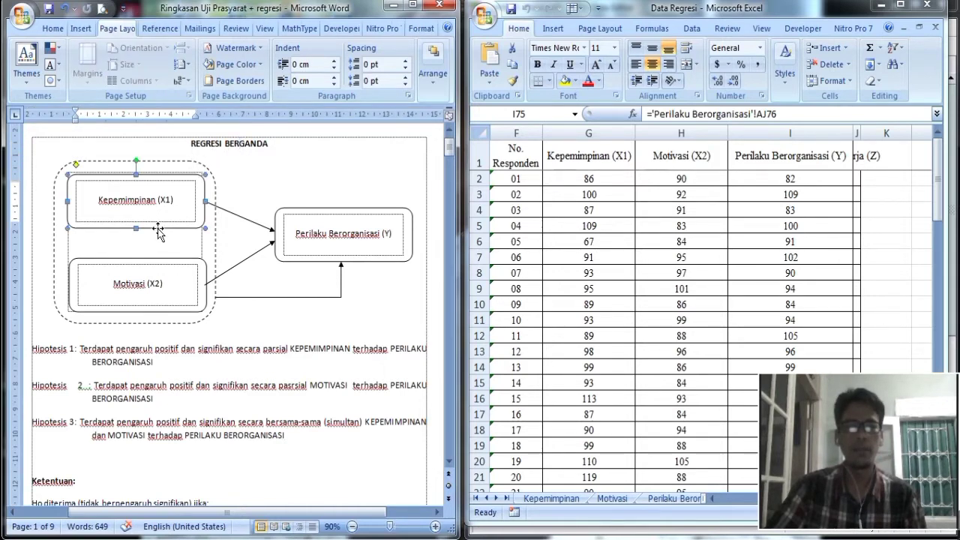
pyautogui.click(188, 259)
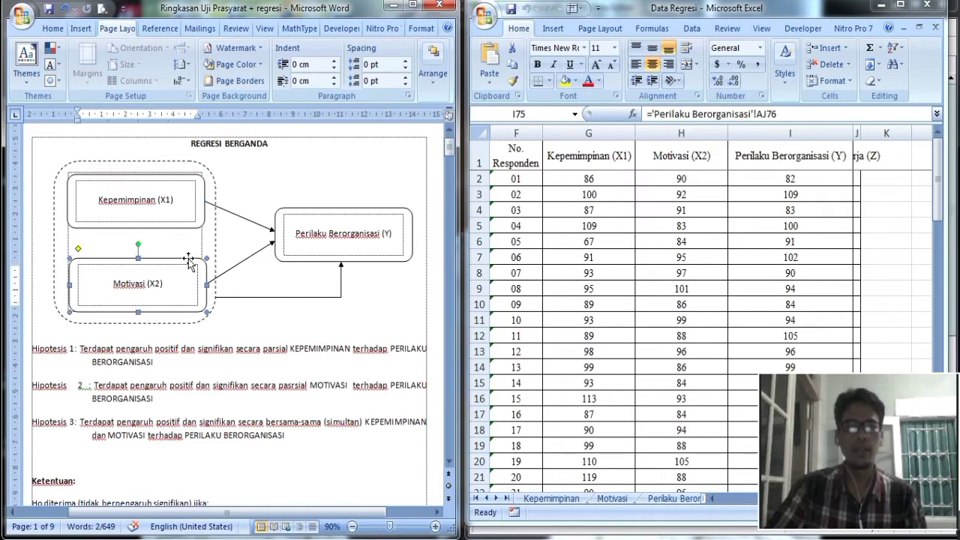
pyautogui.click(164, 226)
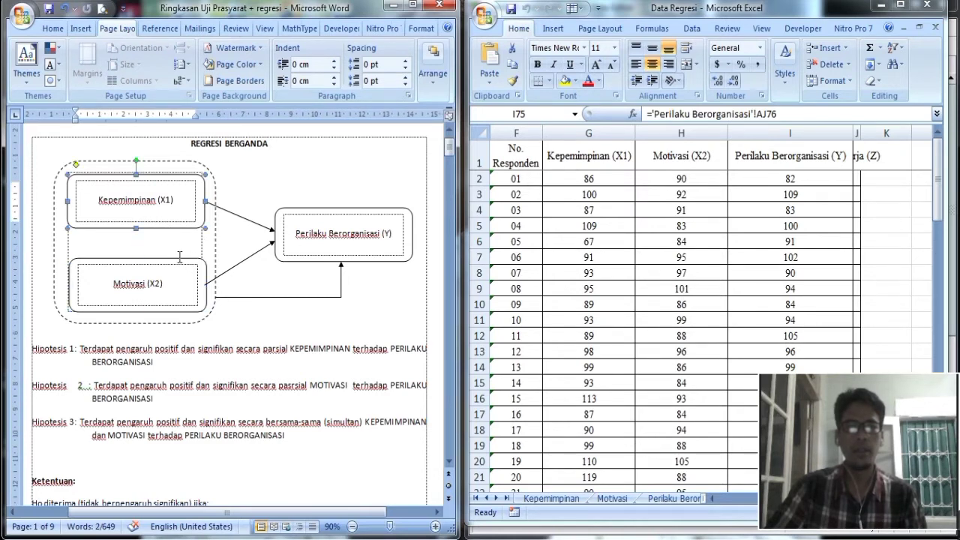
pyautogui.click(180, 259)
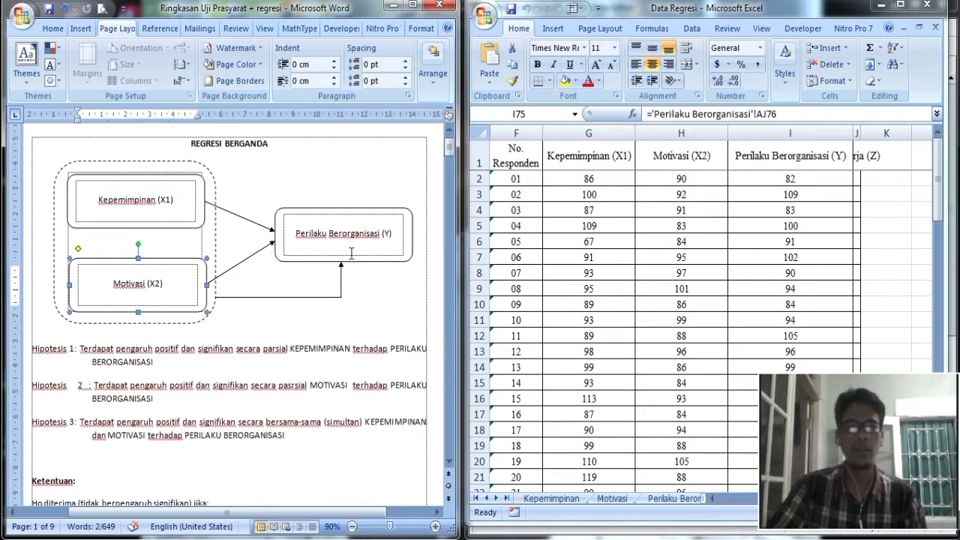
pyautogui.click(378, 263)
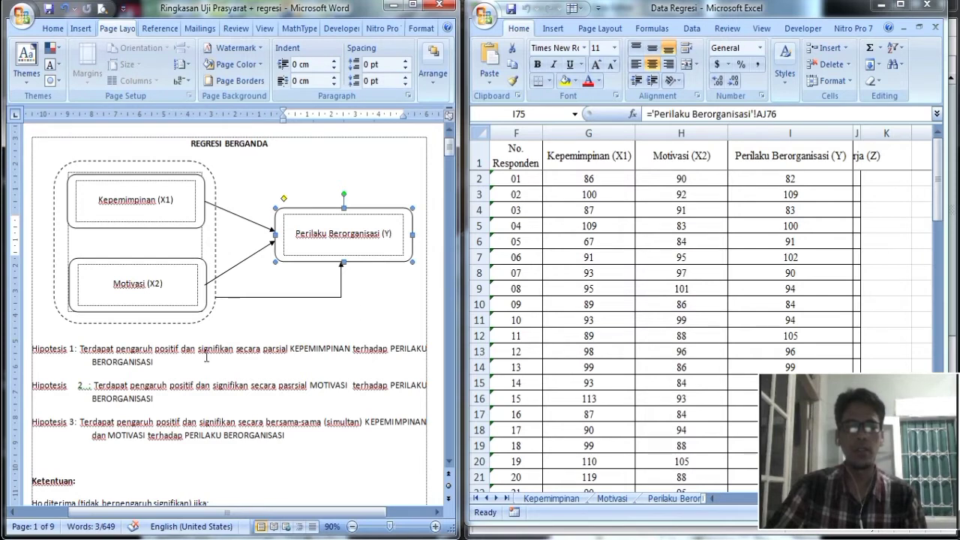
# Step: Read Hipotesis 1 and 2 on the partial effects, comparing each with its X1 or X2 path to Y in the diagram
pyautogui.click(264, 348)
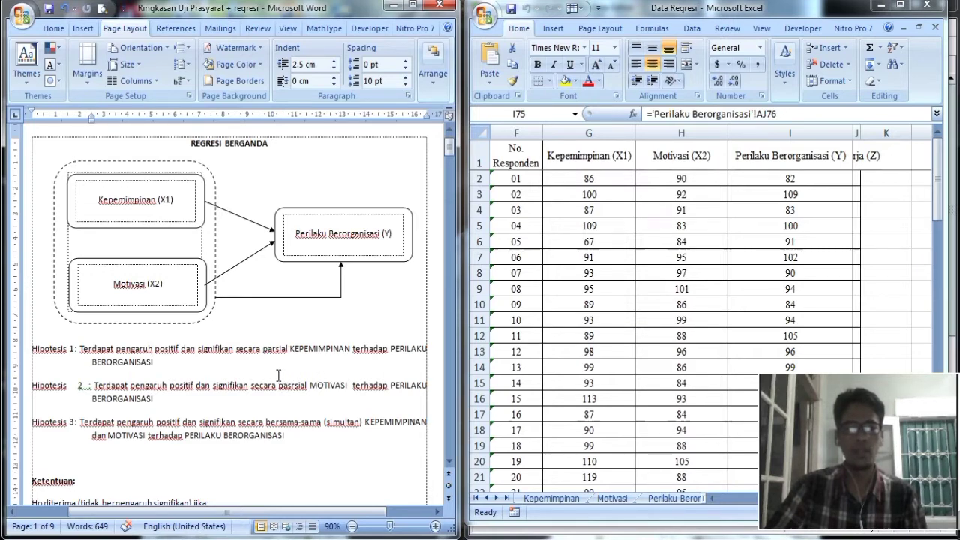
pyautogui.click(164, 226)
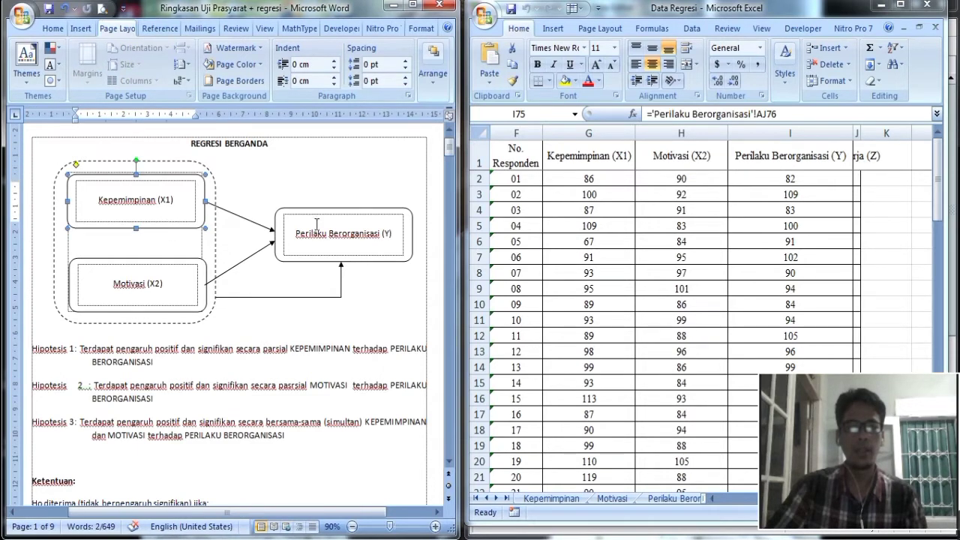
pyautogui.click(388, 259)
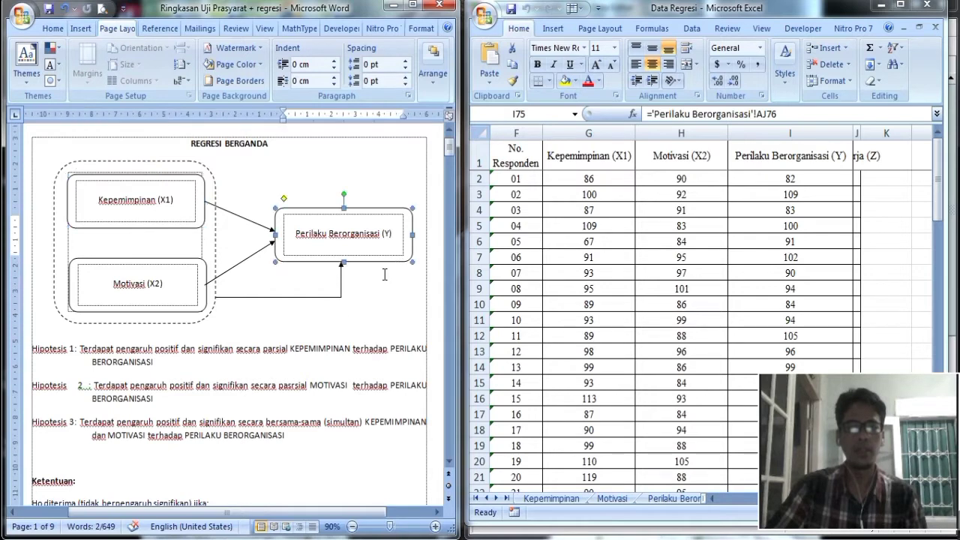
pyautogui.click(263, 352)
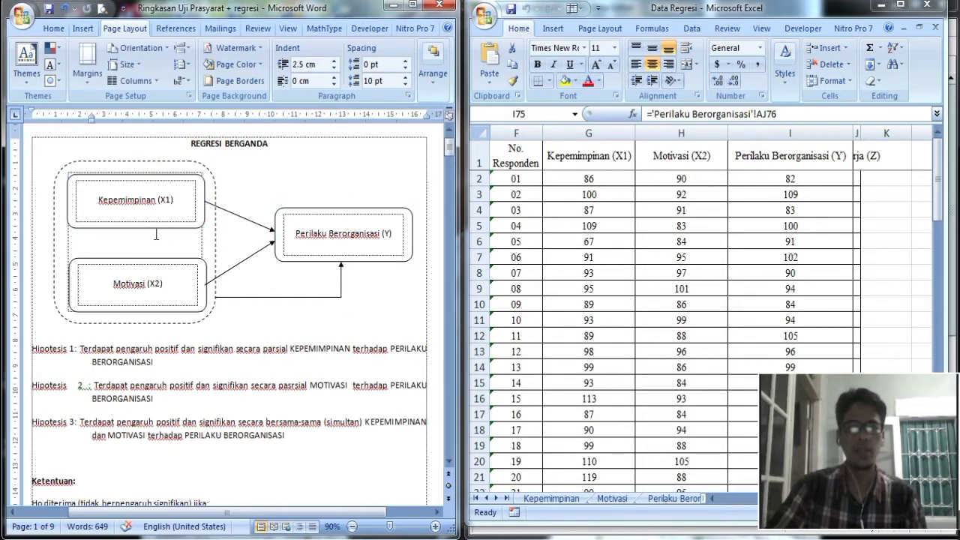
pyautogui.click(197, 259)
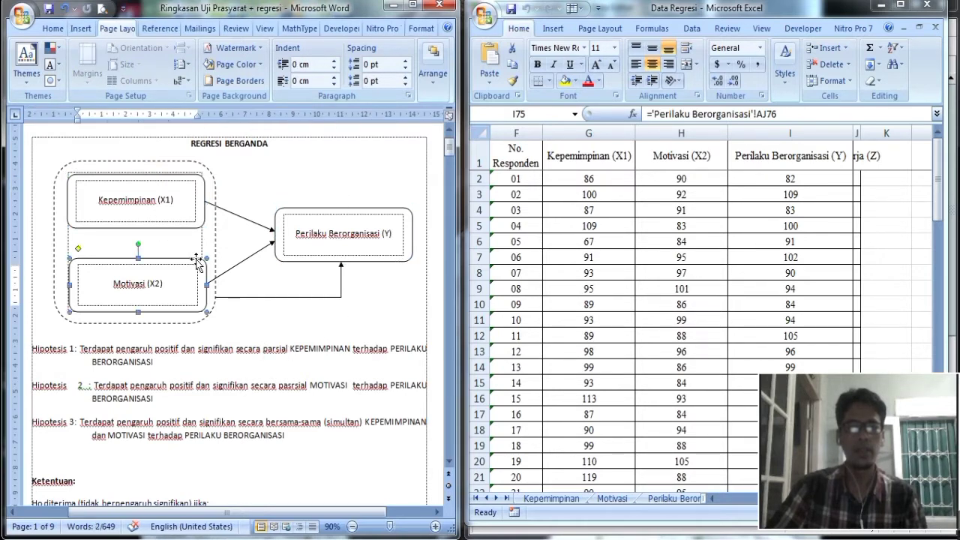
pyautogui.click(390, 261)
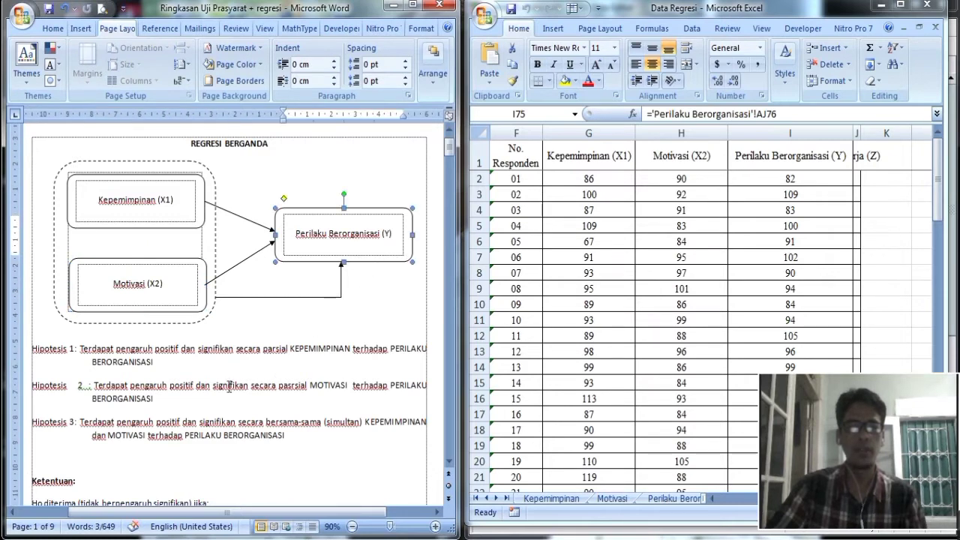
pyautogui.moveTo(154, 364); pyautogui.dragTo(154, 404)
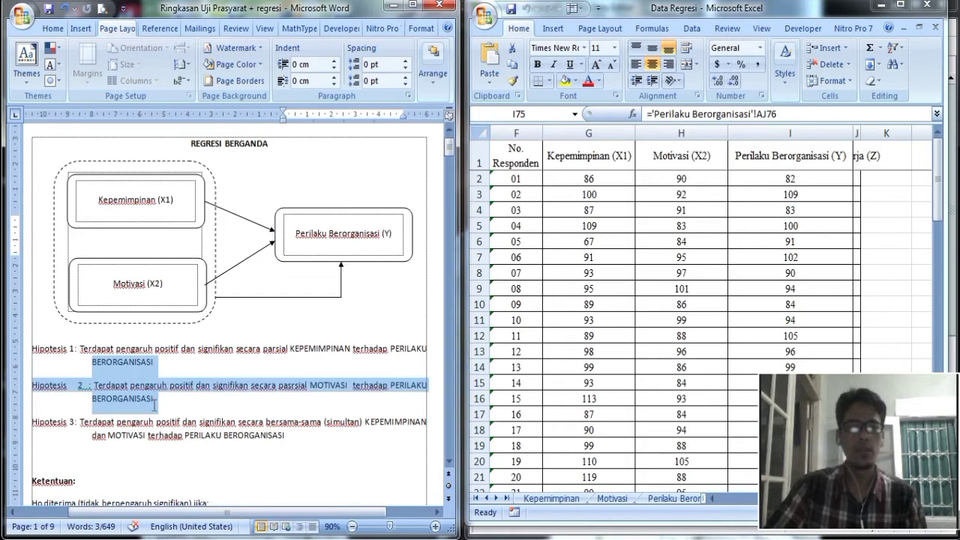
pyautogui.click(126, 348)
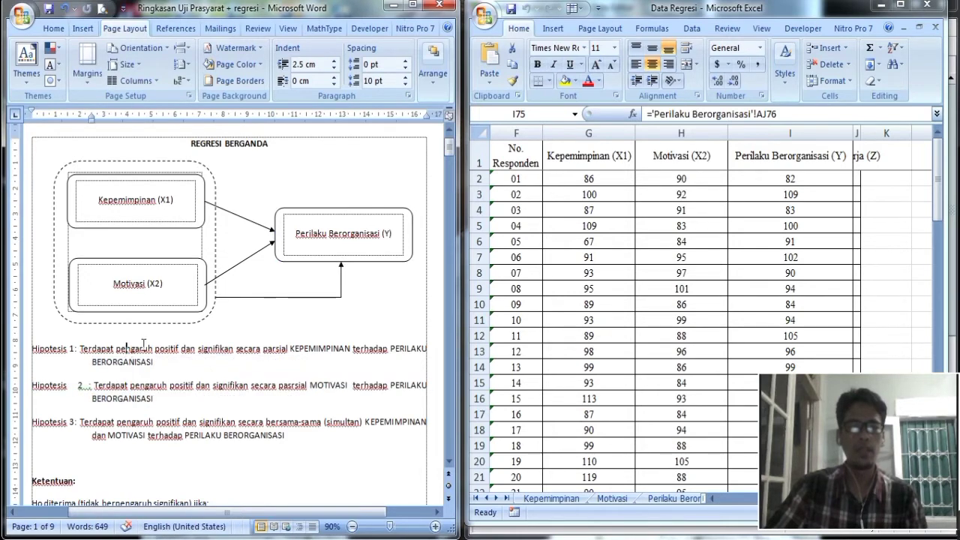
pyautogui.moveTo(144, 348); pyautogui.dragTo(167, 400)
# Step: Read Hipotesis 3 on the simultaneous effect, matching it with the dashed frame around X1 and X2 and the Y box
pyautogui.click(176, 421)
pyautogui.click(187, 321)
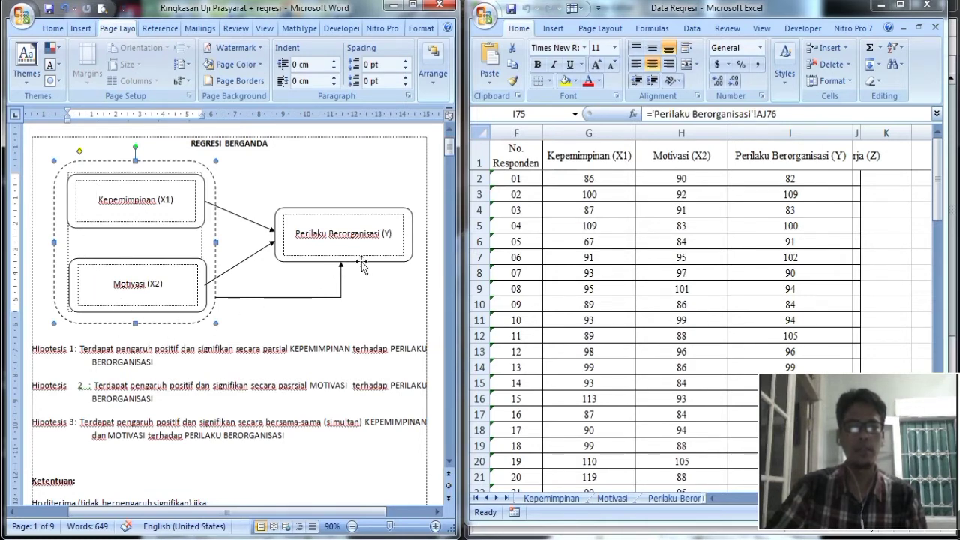
pyautogui.click(362, 261)
pyautogui.click(249, 435)
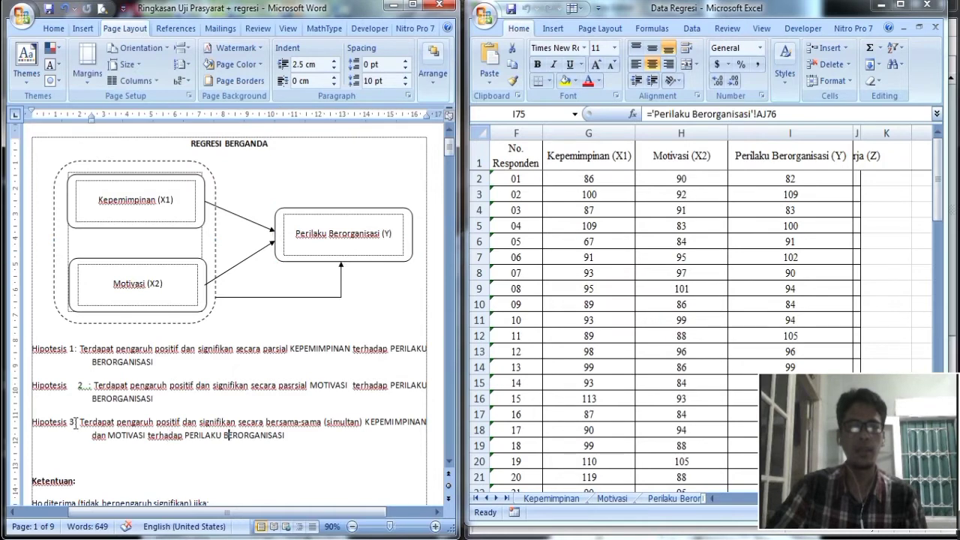
pyautogui.moveTo(32, 425); pyautogui.dragTo(307, 442)
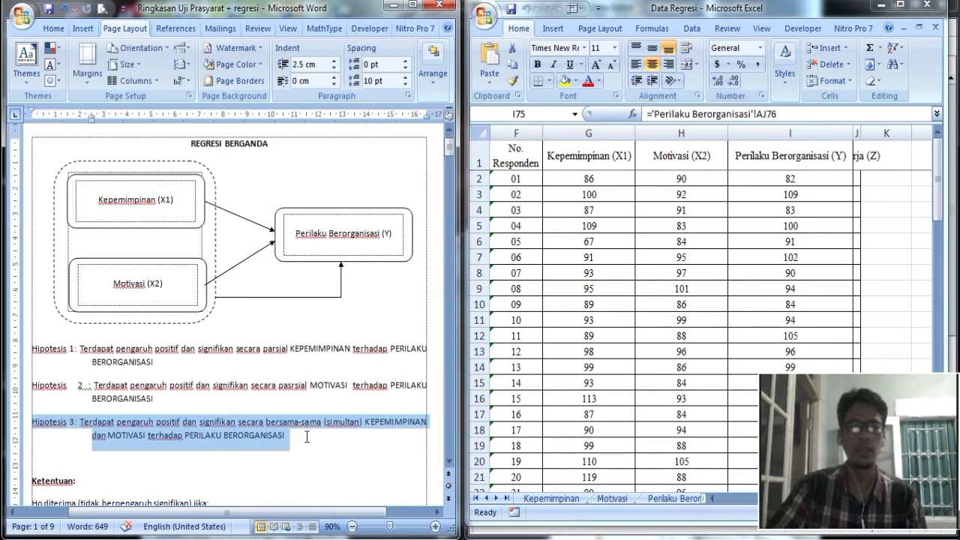
pyautogui.click(261, 435)
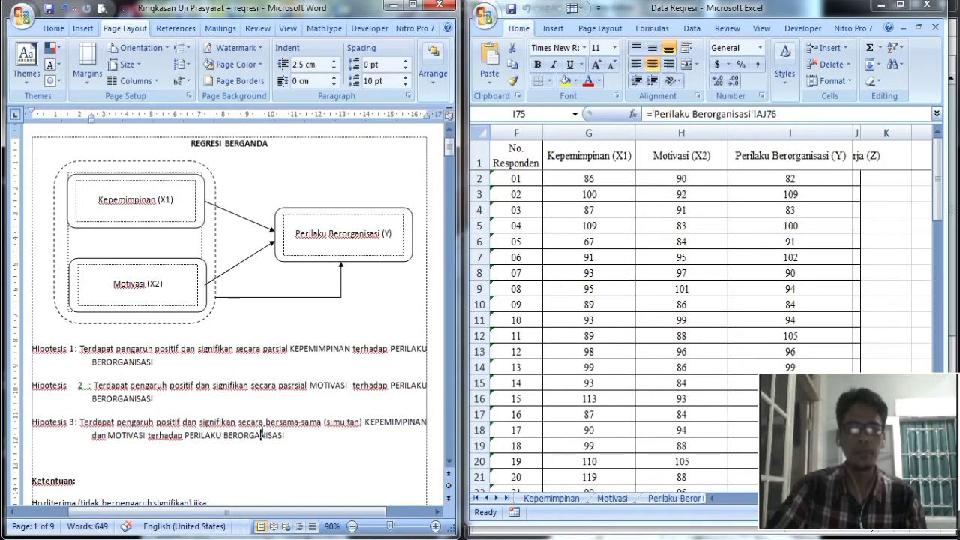
# Step: Read the Ho diterima rule in the Ketentuan section, focusing on its significance criterion, sig > 0,05
pyautogui.scroll(-3, 262, 431)
pyautogui.scroll(-2, 264, 410)
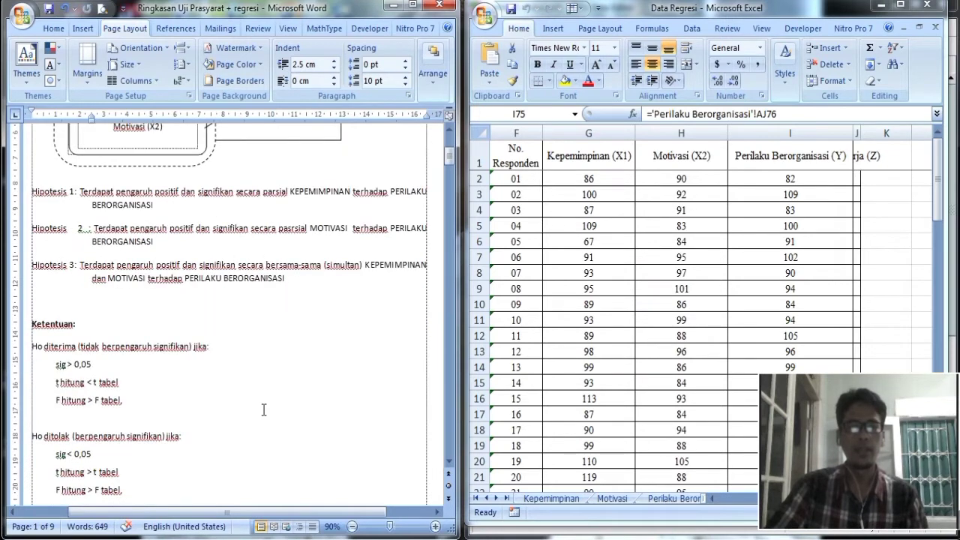
pyautogui.scroll(-1, 263, 408)
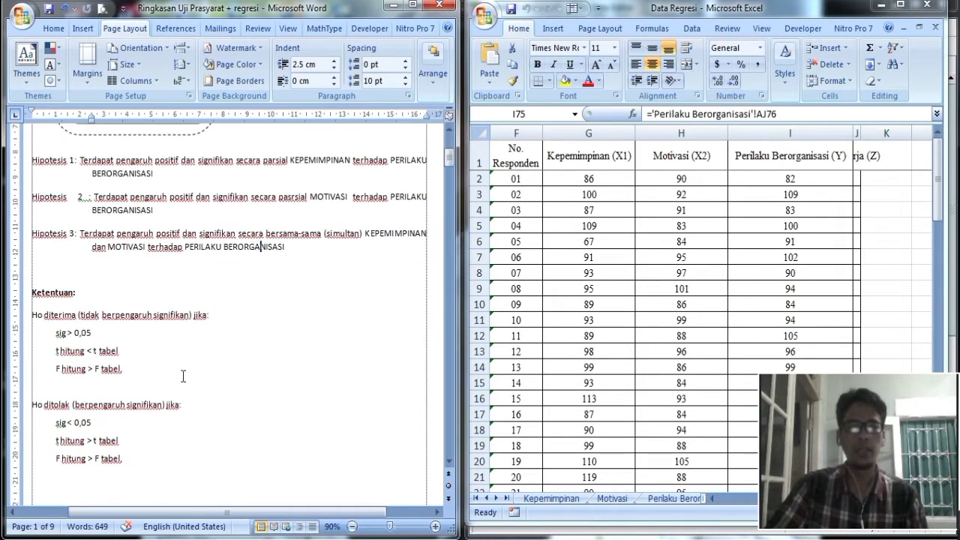
pyautogui.click(142, 353)
pyautogui.scroll(-2, 143, 354)
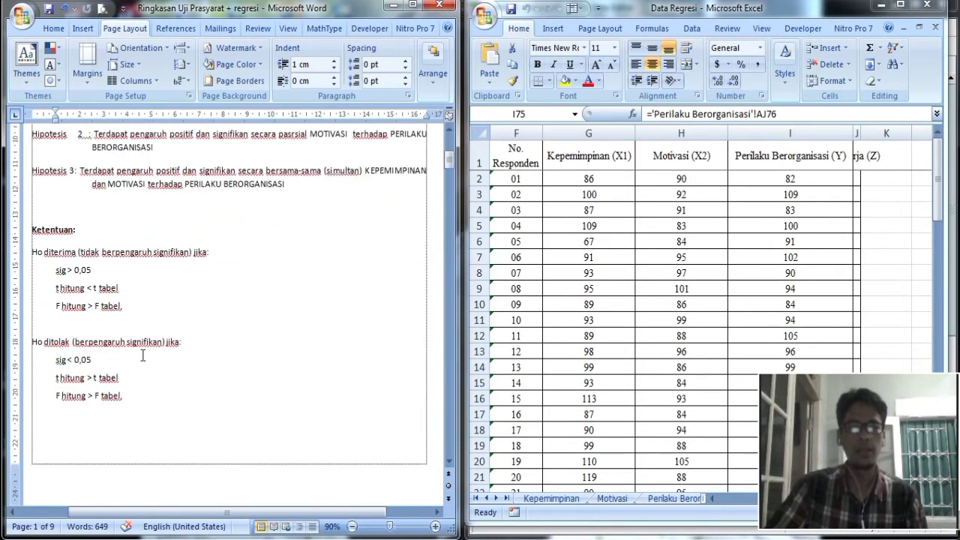
pyautogui.scroll(-1, 143, 355)
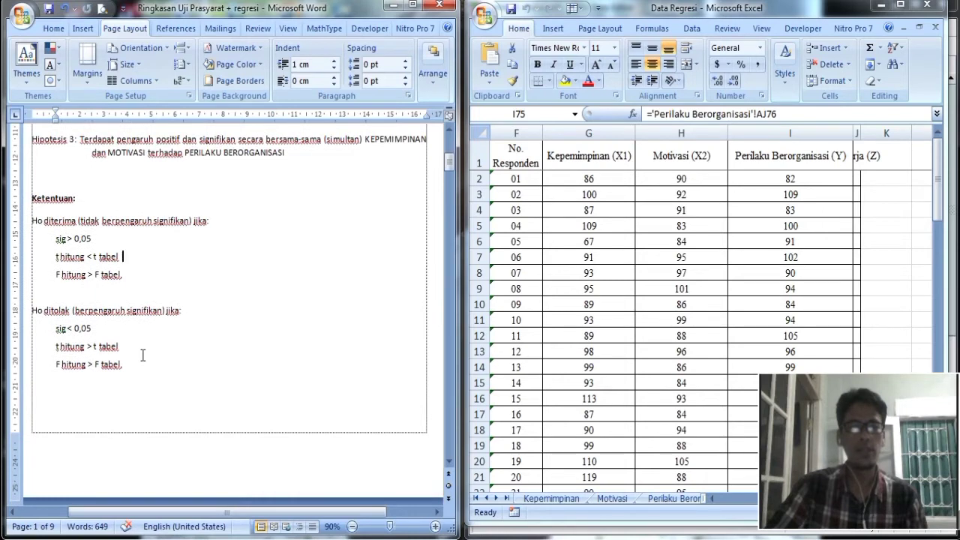
pyautogui.click(43, 220)
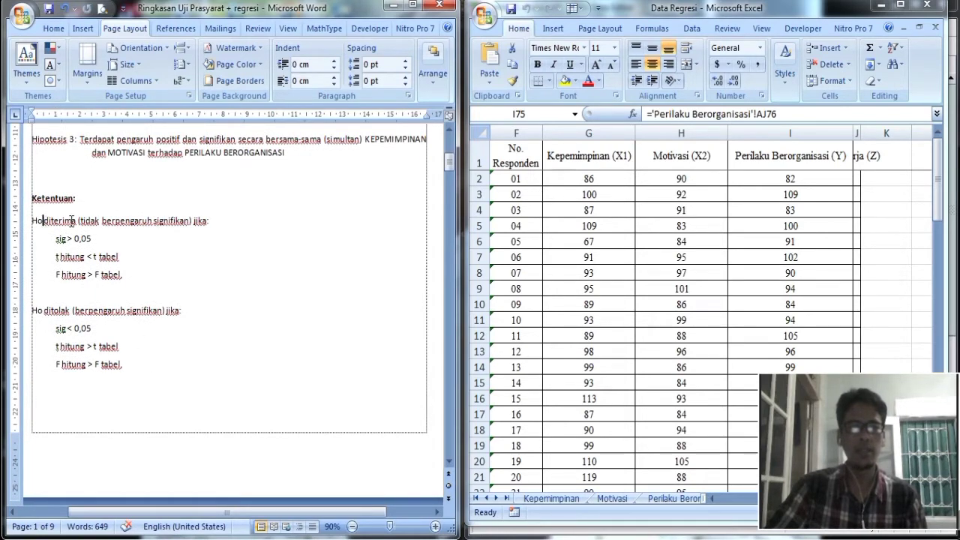
pyautogui.click(102, 222)
pyautogui.moveTo(55, 239); pyautogui.dragTo(92, 240)
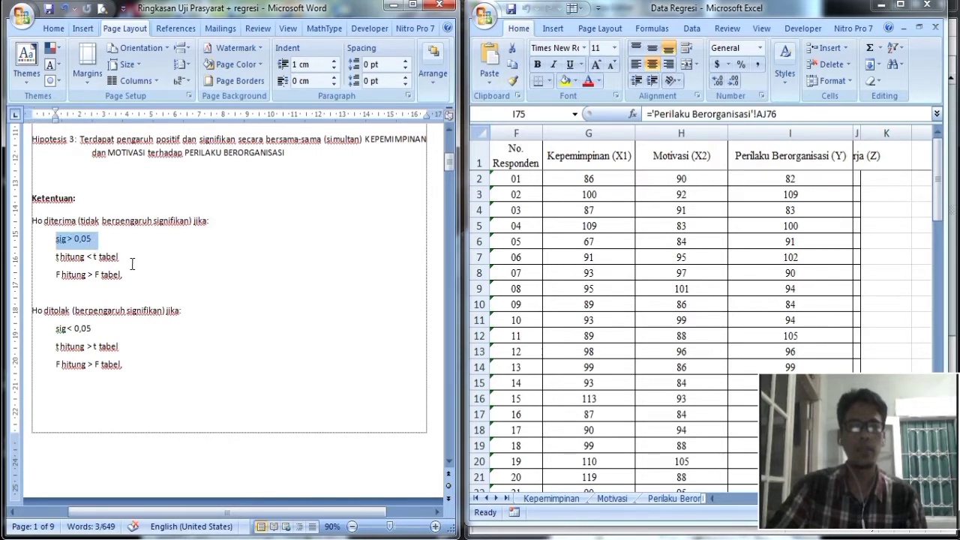
pyautogui.click(91, 241)
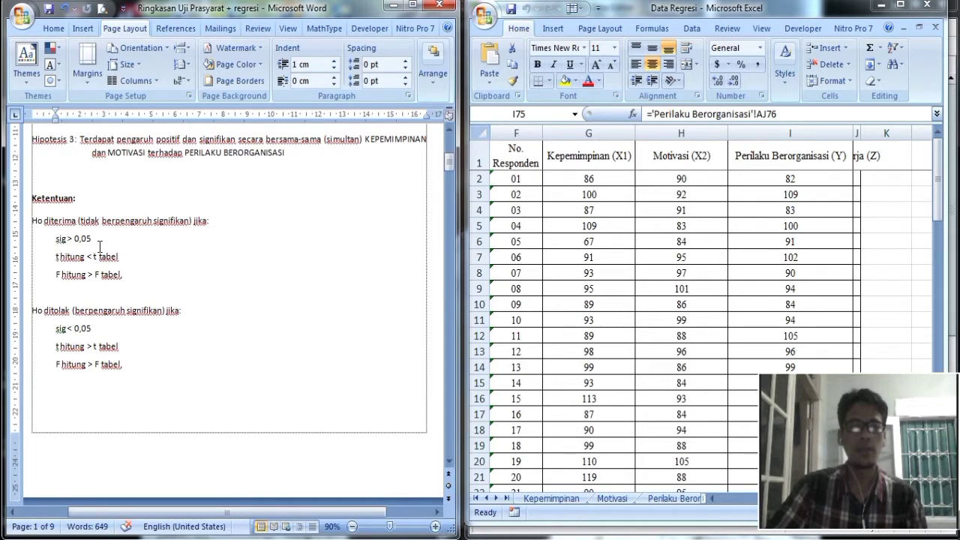
# Step: Examine the t hitung < t tabel criterion under Ho diterima, alongside the sig criterion above it
pyautogui.moveTo(53, 257); pyautogui.dragTo(85, 261)
pyautogui.click(52, 260)
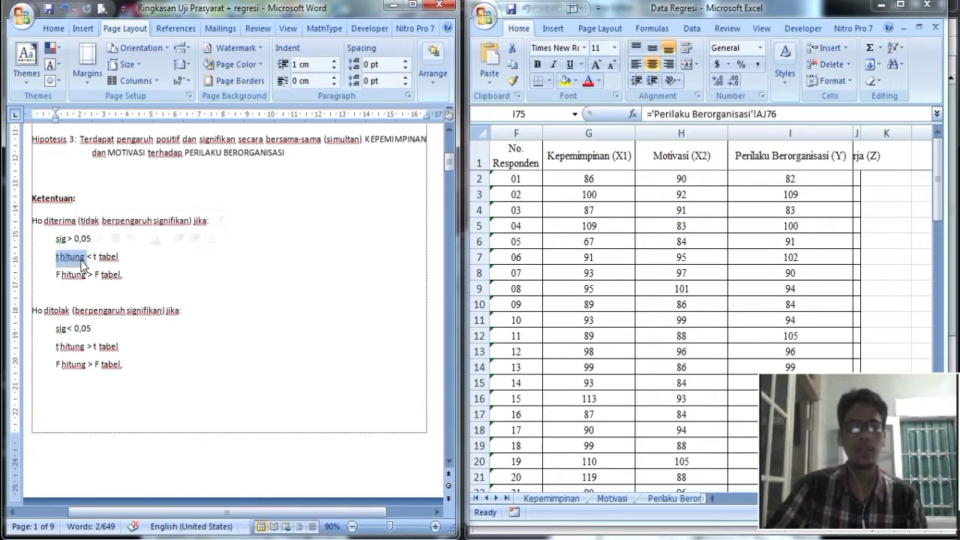
pyautogui.click(123, 259)
pyautogui.doubleClick(123, 259)
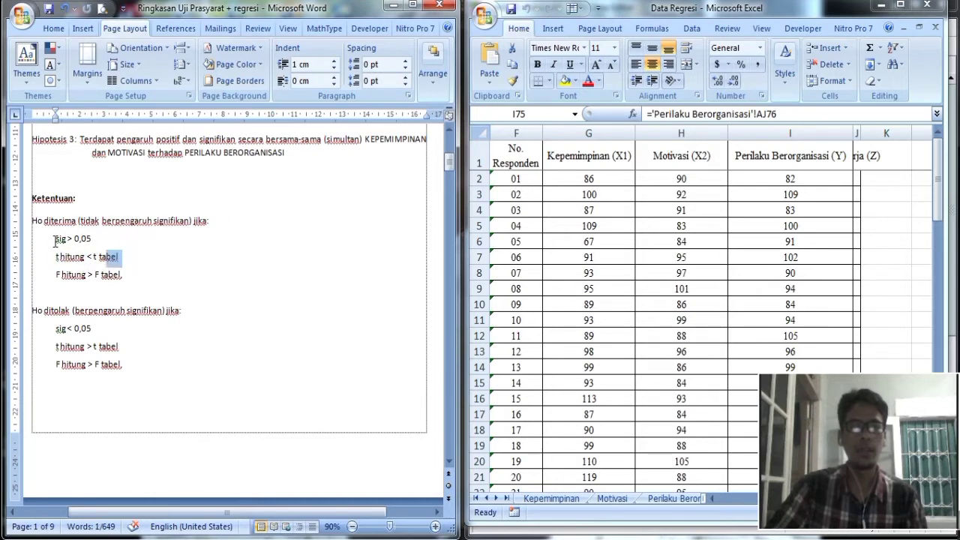
pyautogui.moveTo(56, 240); pyautogui.dragTo(68, 242)
pyautogui.click(90, 241)
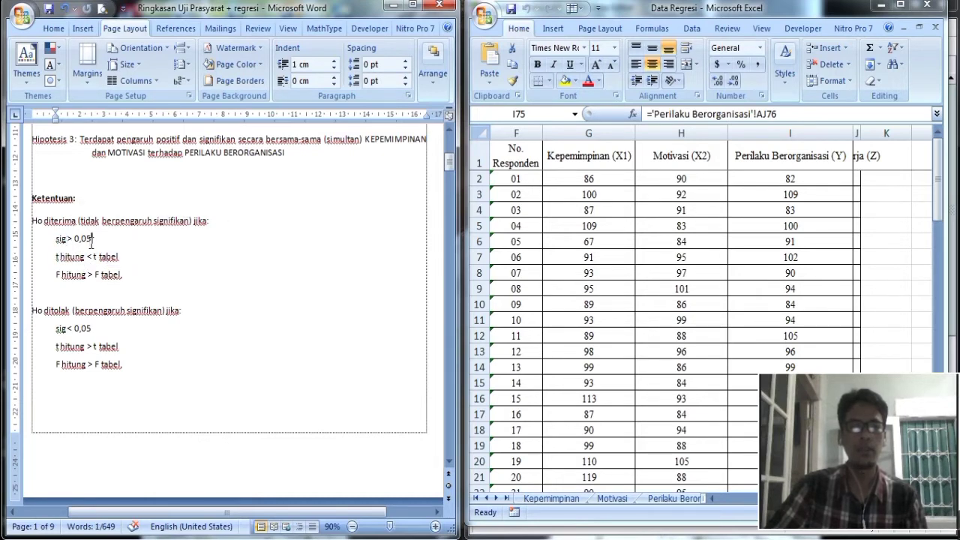
pyautogui.click(54, 221)
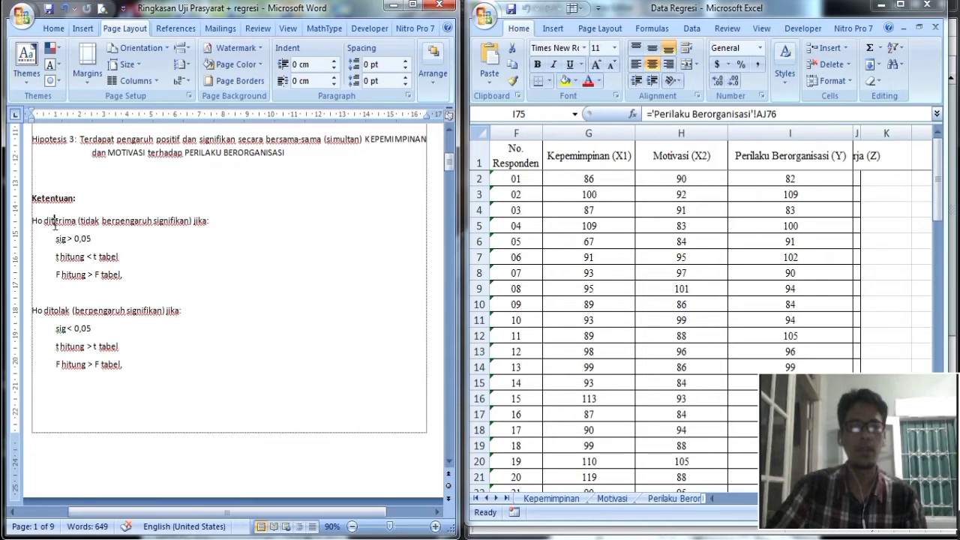
pyautogui.click(128, 279)
# Step: Reread Hipotesis 1 to 3 and relate them to the sig criterion under Ho diterima
pyautogui.scroll(3, 136, 270)
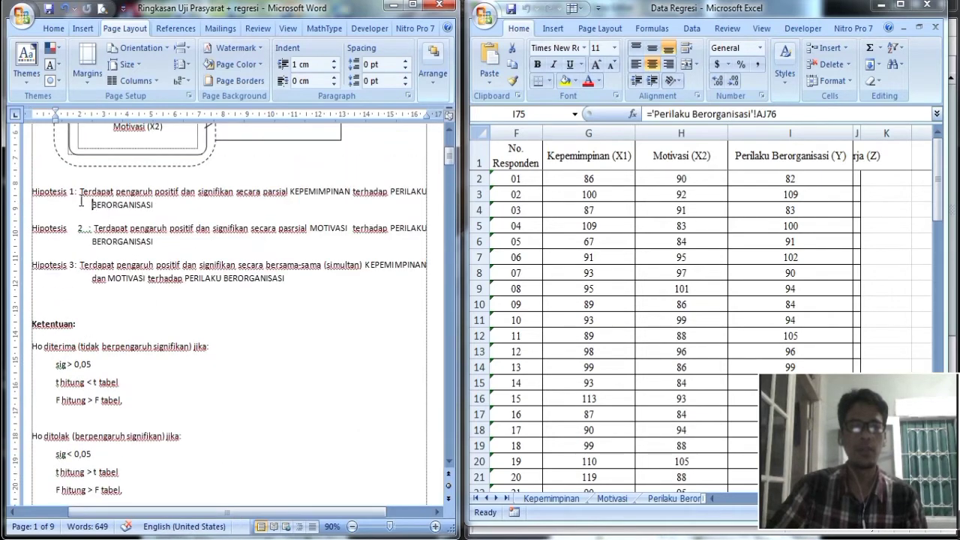
pyautogui.moveTo(78, 201); pyautogui.dragTo(142, 243)
pyautogui.scroll(-2, 143, 244)
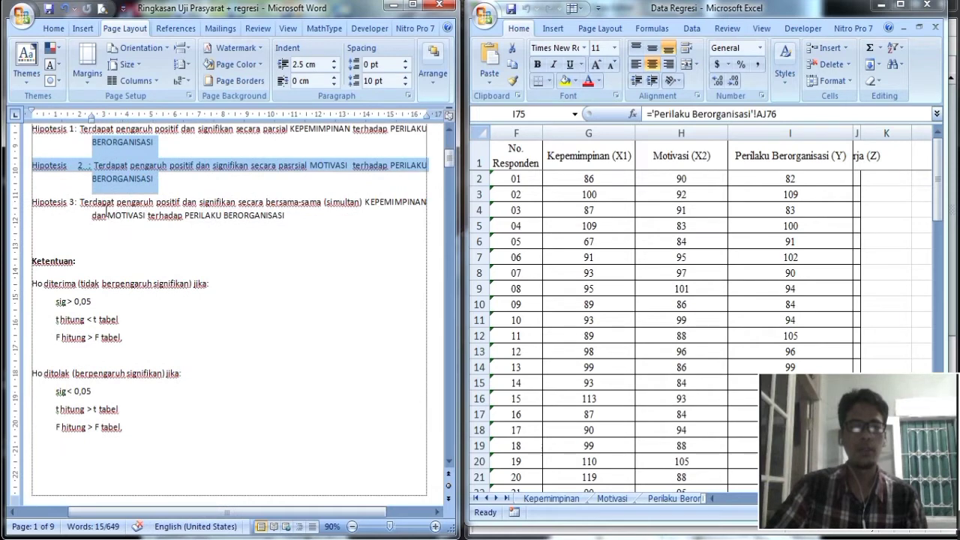
pyautogui.moveTo(80, 202); pyautogui.dragTo(184, 216)
pyautogui.scroll(-2, 159, 225)
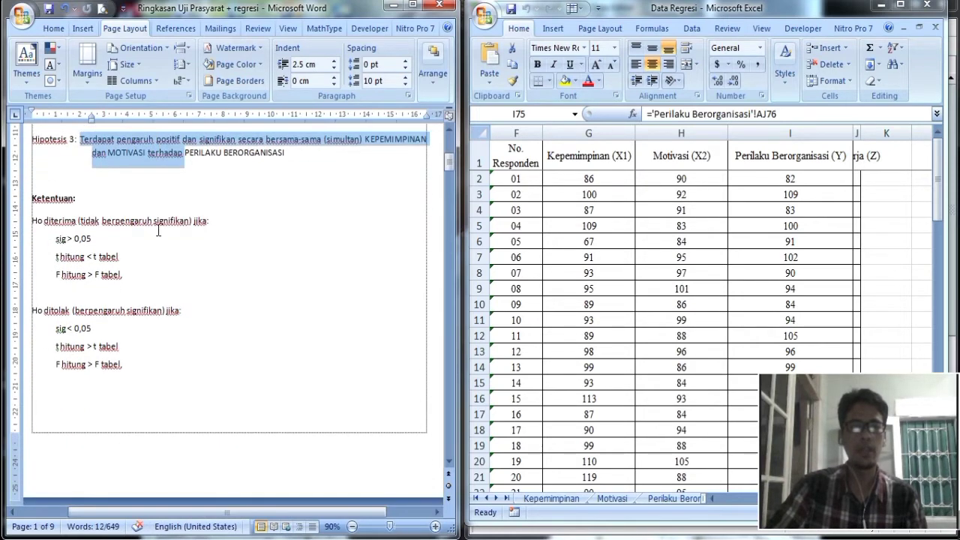
pyautogui.click(75, 282)
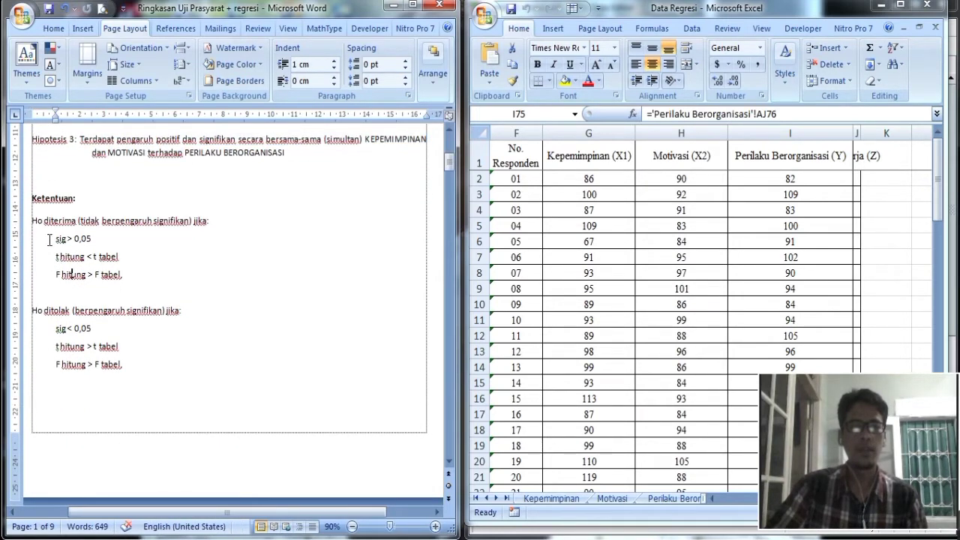
pyautogui.moveTo(49, 240); pyautogui.dragTo(97, 240)
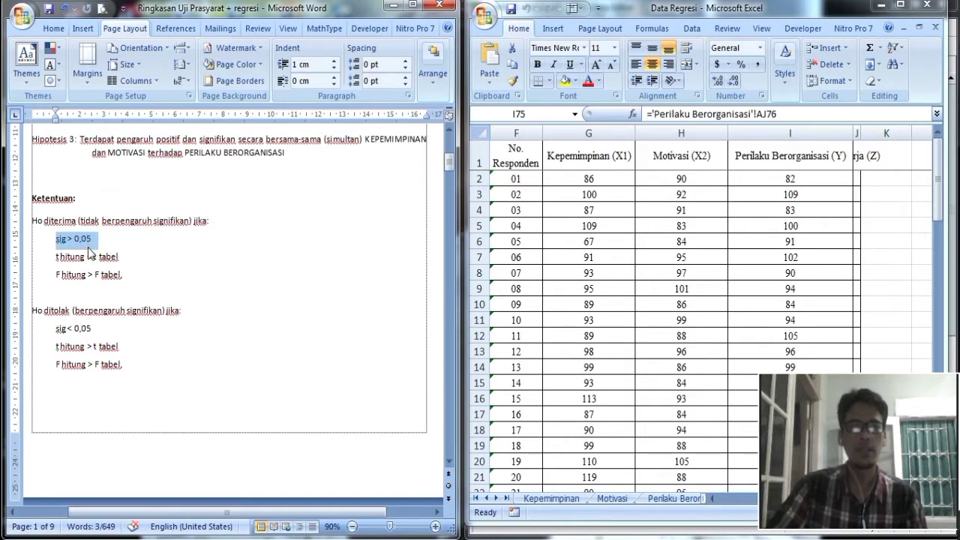
# Step: Correct the F criterion under Ho diterima to read F hitung < F tabel
pyautogui.click(78, 274)
pyautogui.moveTo(54, 275); pyautogui.dragTo(77, 274)
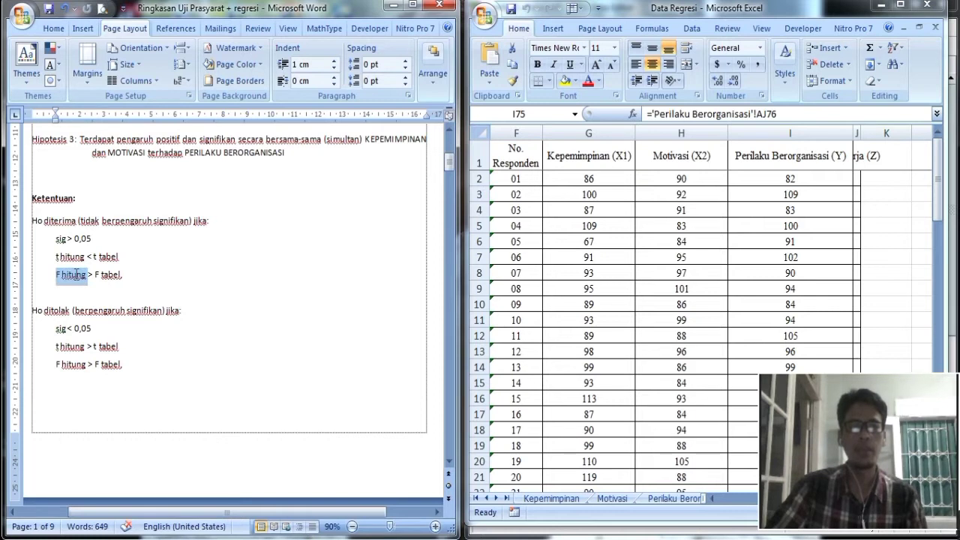
pyautogui.click(76, 267)
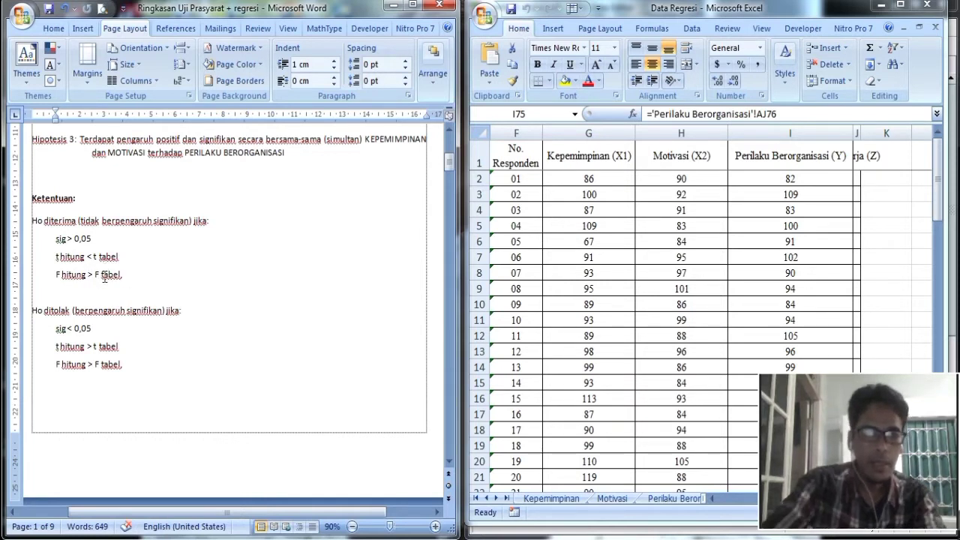
pyautogui.press('Delete')
pyautogui.write('<')
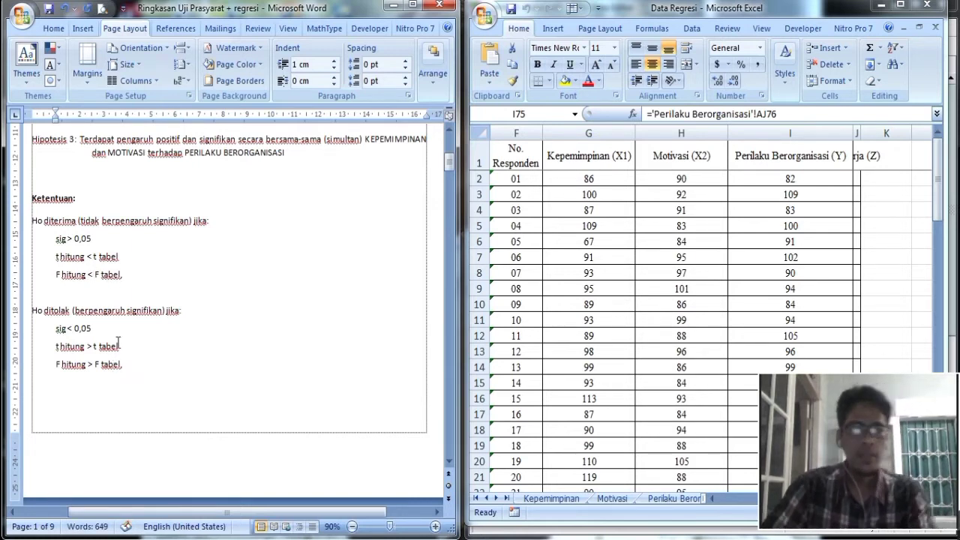
# Step: Compare the Ho diterima criteria with the Ho ditolak criteria for sig, t hitung and F hitung
pyautogui.click(85, 310)
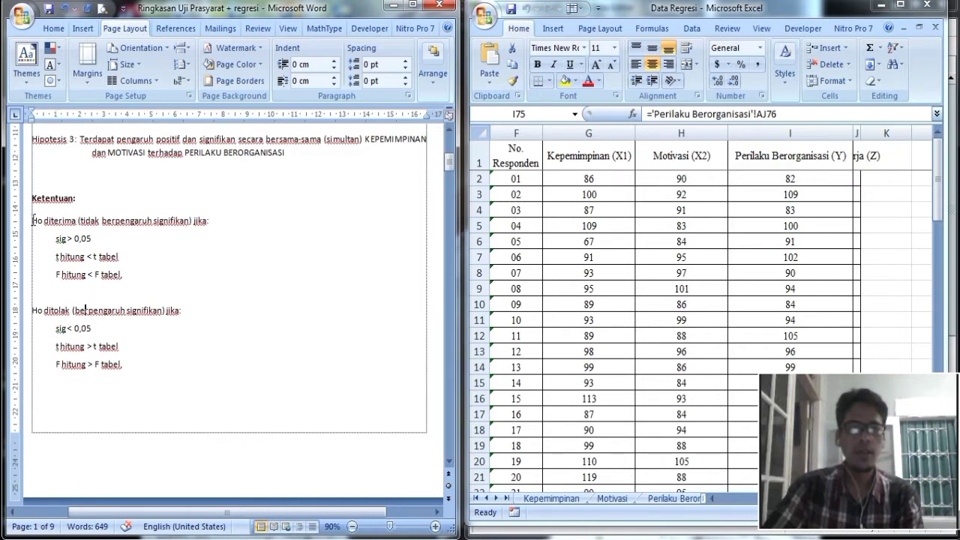
pyautogui.moveTo(32, 221); pyautogui.dragTo(75, 222)
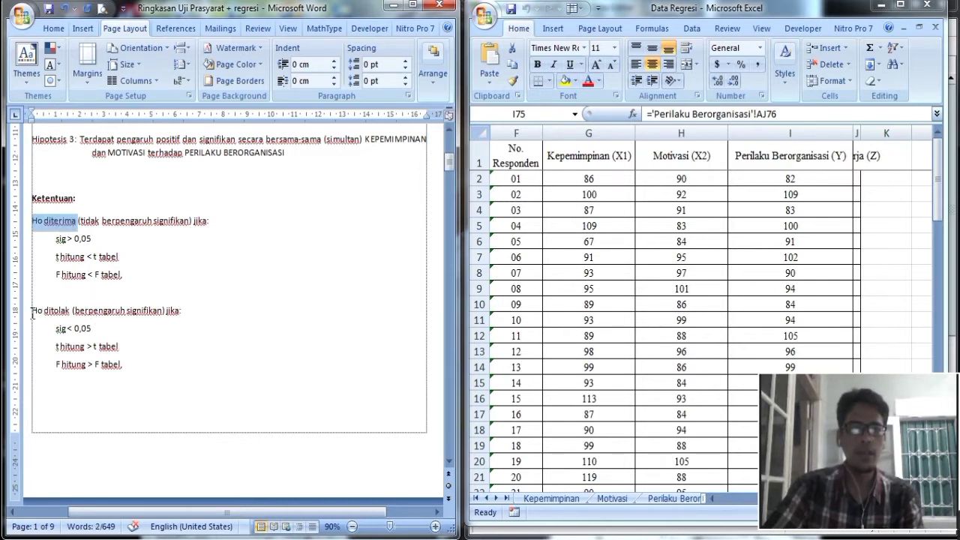
pyautogui.moveTo(33, 312); pyautogui.dragTo(73, 311)
pyautogui.click(121, 311)
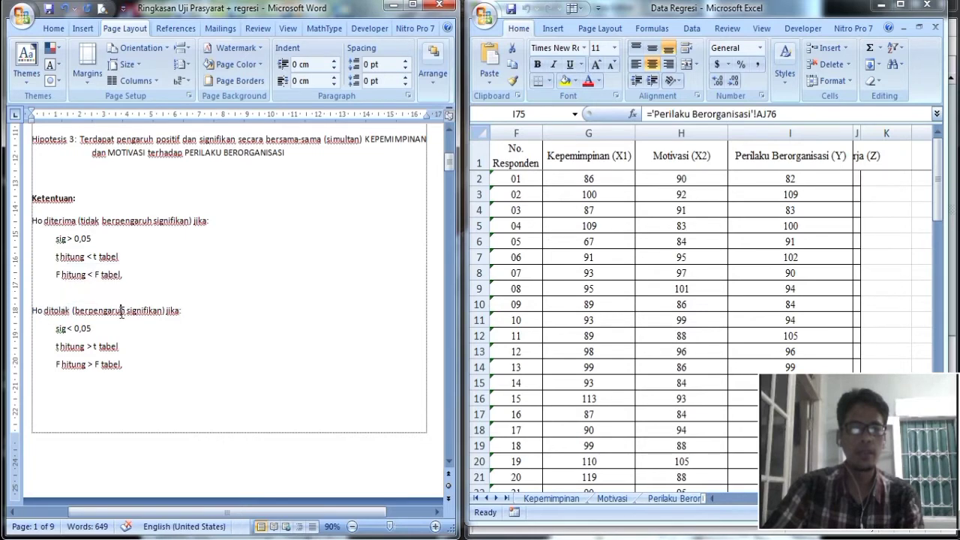
pyautogui.click(69, 241)
pyautogui.click(88, 346)
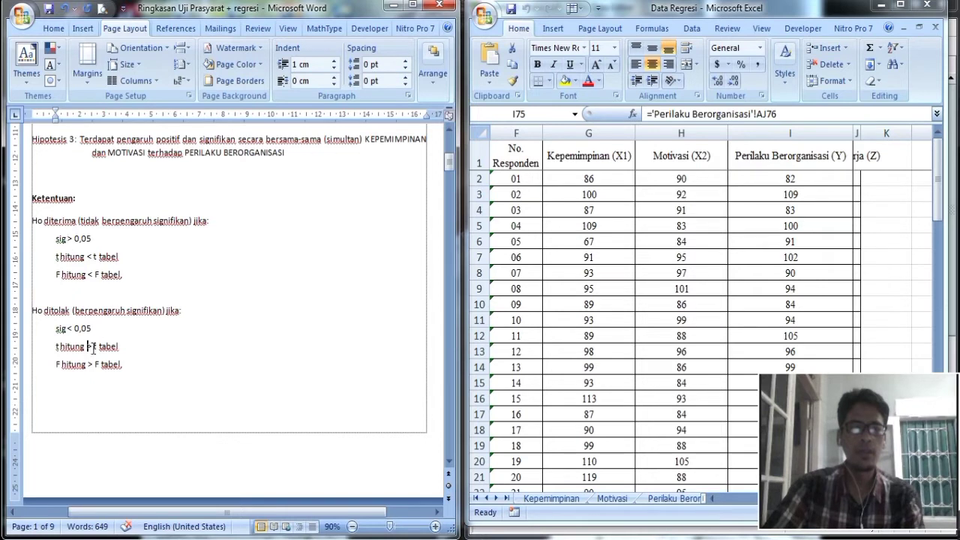
pyautogui.click(134, 392)
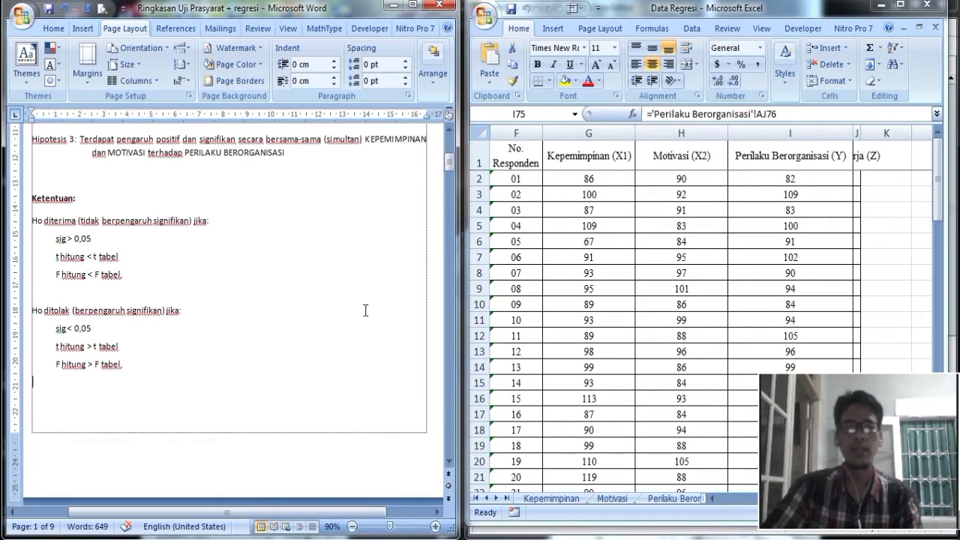
# Step: Match the Kepemimpinan (X1) column in the Excel data with the X1 box in the Word diagram
pyautogui.click(597, 178)
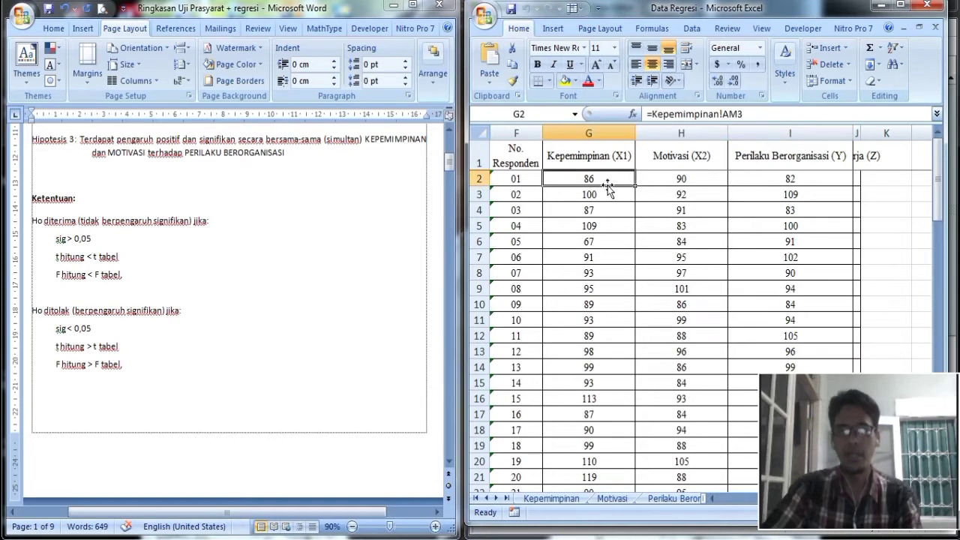
pyautogui.click(598, 165)
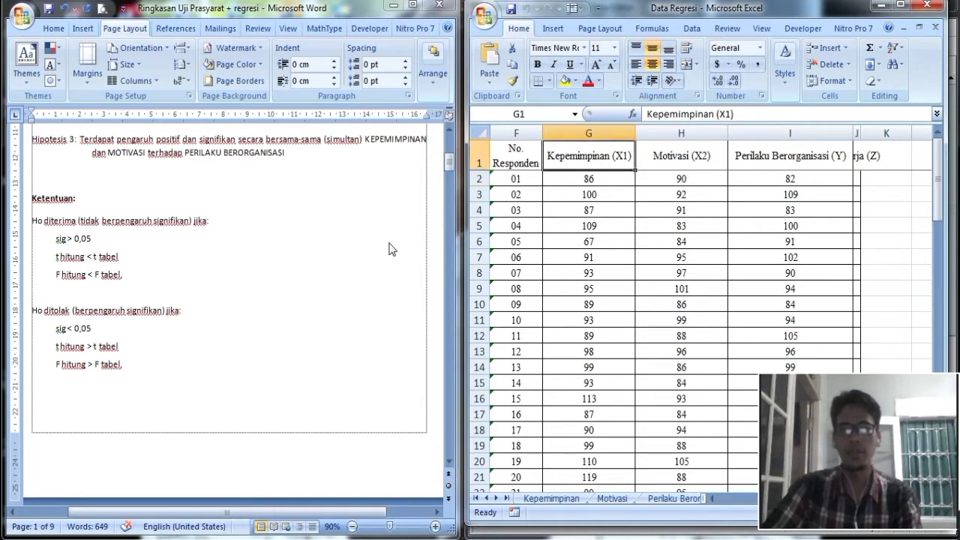
pyautogui.click(280, 247)
pyautogui.scroll(7, 284, 240)
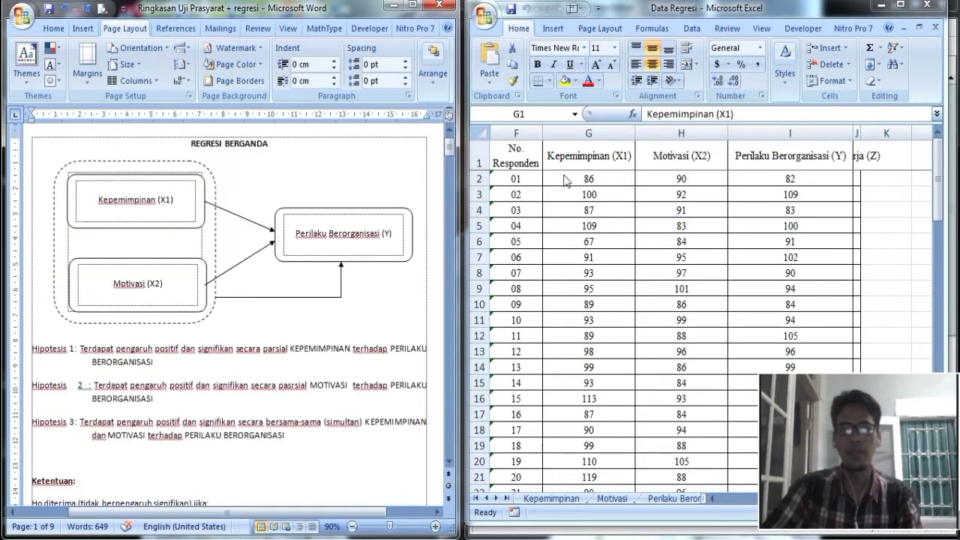
pyautogui.click(606, 175)
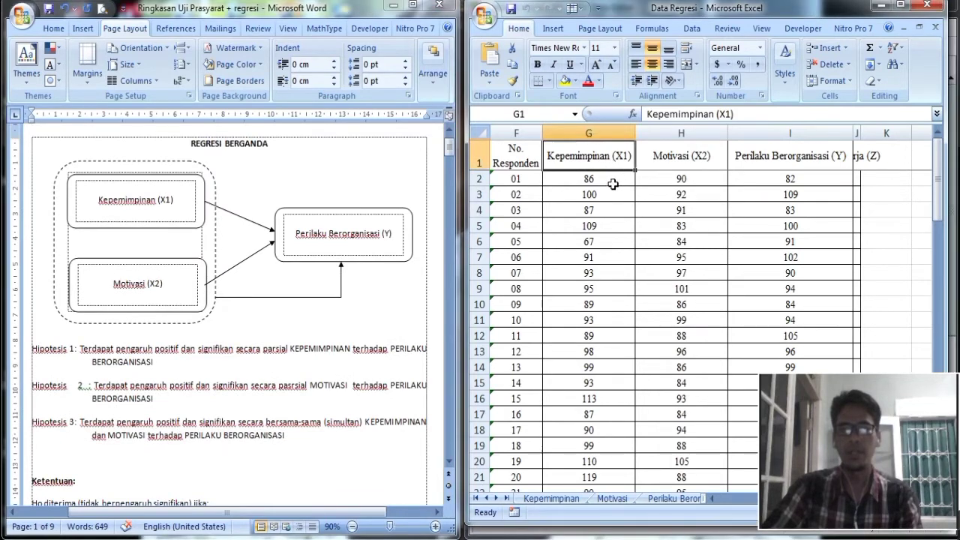
pyautogui.click(612, 184)
# Step: Look through respondent 01's questionnaire scores for items 1 to 32 on the Kepemimpinan sheet
pyautogui.click(551, 498)
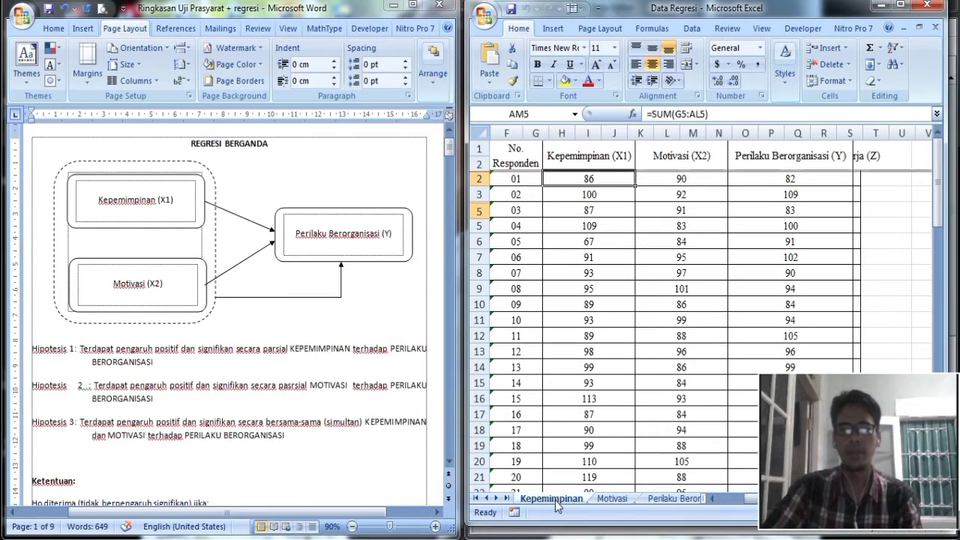
pyautogui.hotkey('ctrl', 'Home')
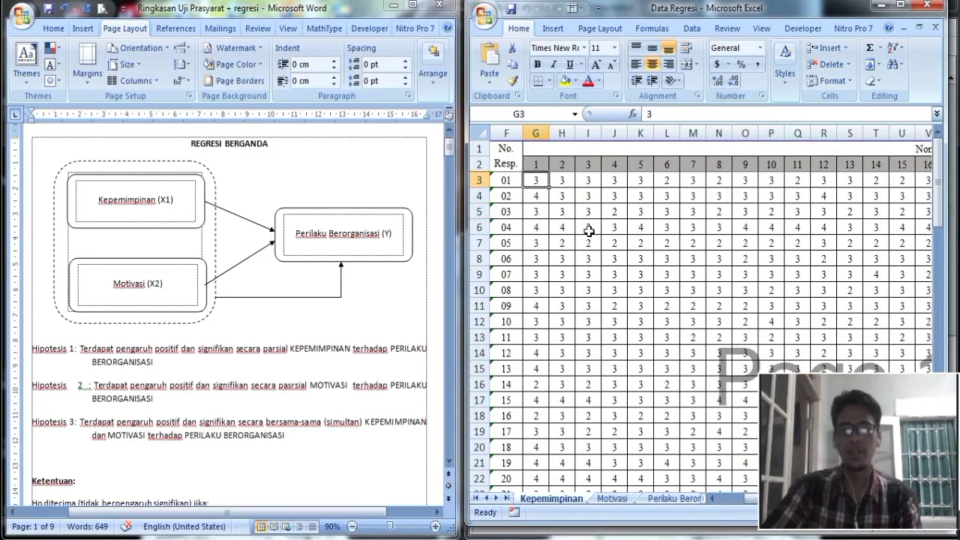
pyautogui.click(561, 182)
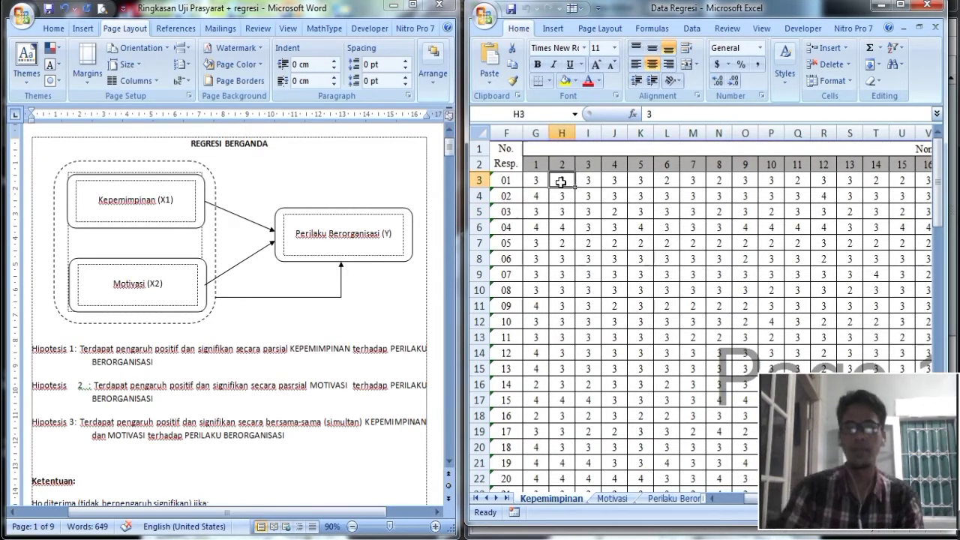
pyautogui.press('Right')
pyautogui.press('Right')
pyautogui.press('Right')
pyautogui.press('Right')
pyautogui.press('Right')
pyautogui.press('Right')
pyautogui.press('Right')
pyautogui.press('Right')
pyautogui.press('Right')
pyautogui.press('Right')
pyautogui.press('Right')
pyautogui.press('Right')
pyautogui.press('Right')
pyautogui.press('Right')
pyautogui.press('Right')
pyautogui.press('Right')
pyautogui.press('Right')
pyautogui.press('Right')
pyautogui.press('Right')
pyautogui.press('Right')
pyautogui.press('Right')
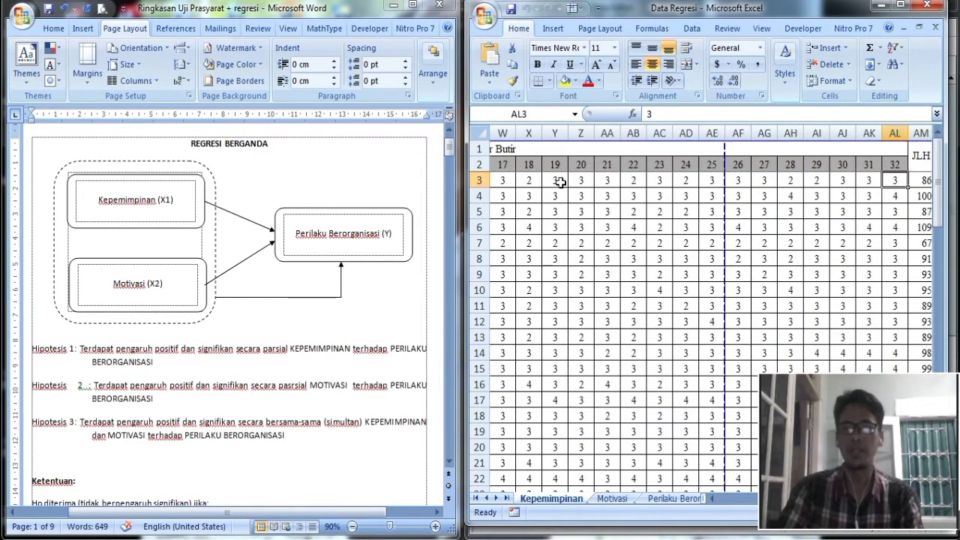
pyautogui.press('Left')
pyautogui.press('Left')
pyautogui.press('Left')
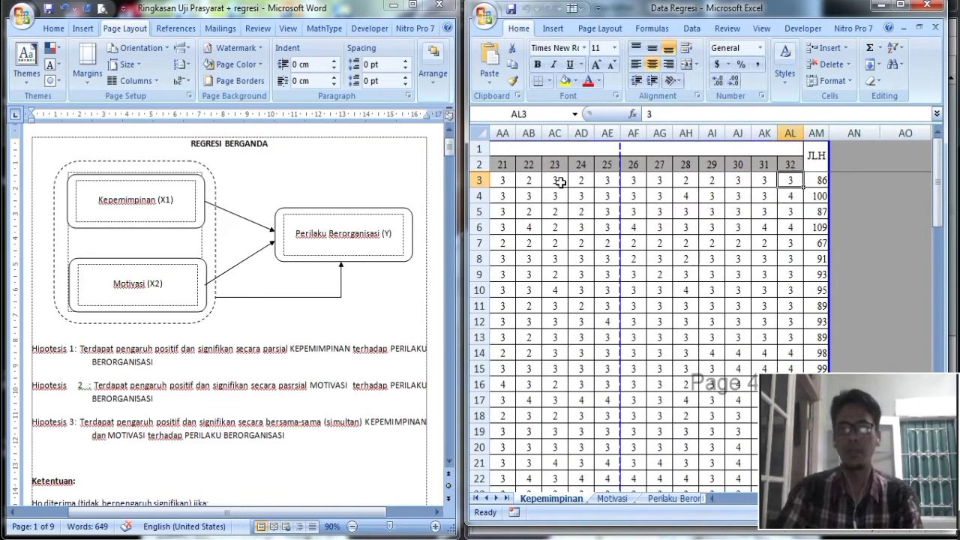
# Step: Inspect the JLH column's sum formulas for respondents 01 and 02 on the Kepemimpinan sheet
pyautogui.press('Up')
pyautogui.press('Down')
pyautogui.press('Right')
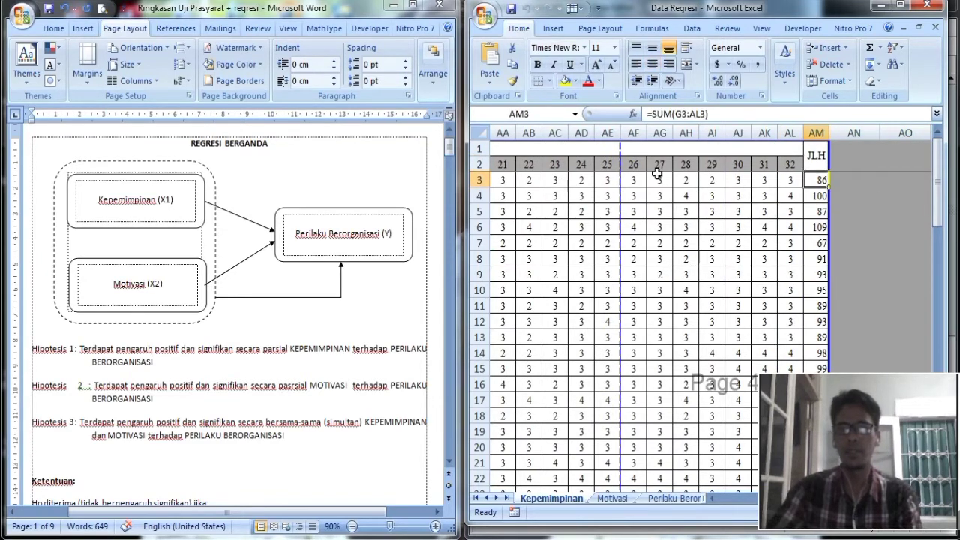
pyautogui.click(819, 193)
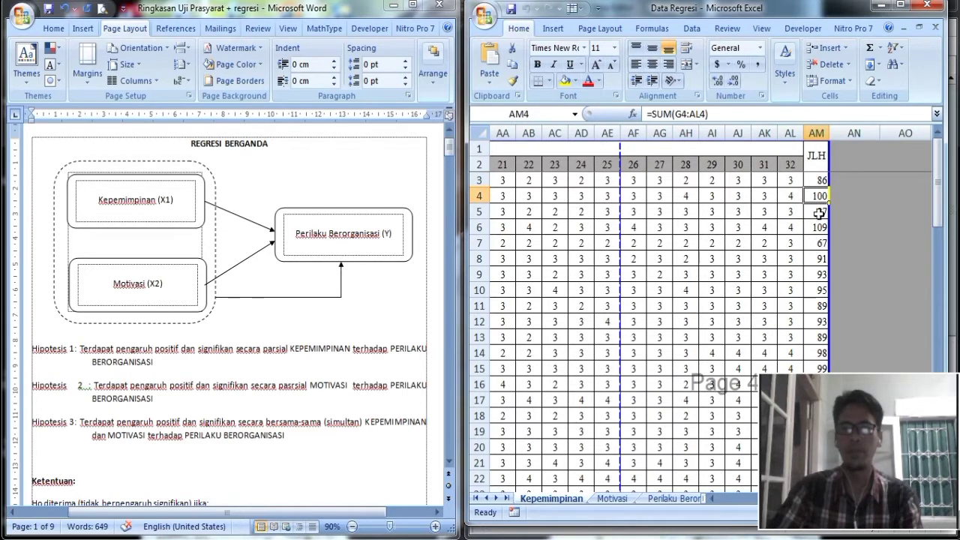
# Step: Trace the Kepemimpinan (X1) and Motivasi (X2) totals on the REKAP sheet back to their source sheets' JLH cells
pyautogui.click(818, 212)
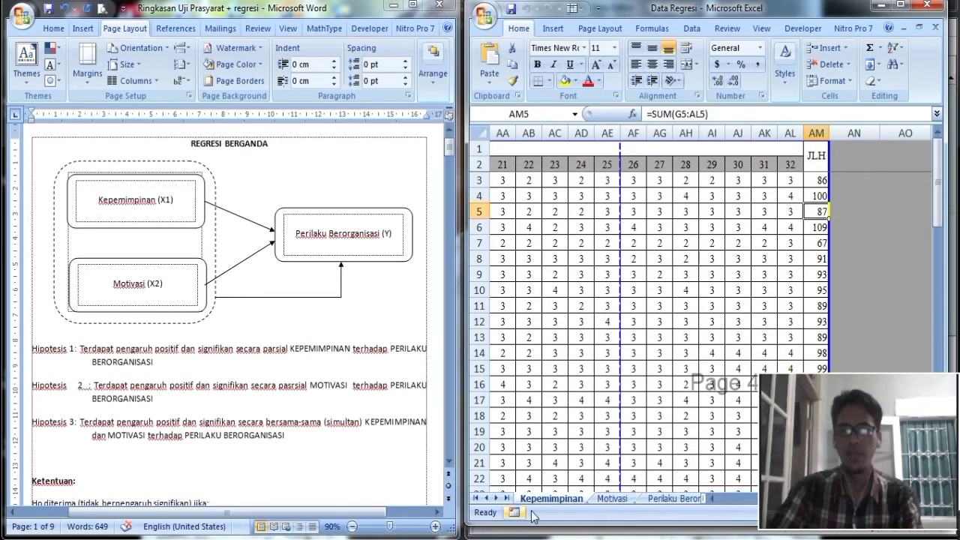
pyautogui.click(507, 498)
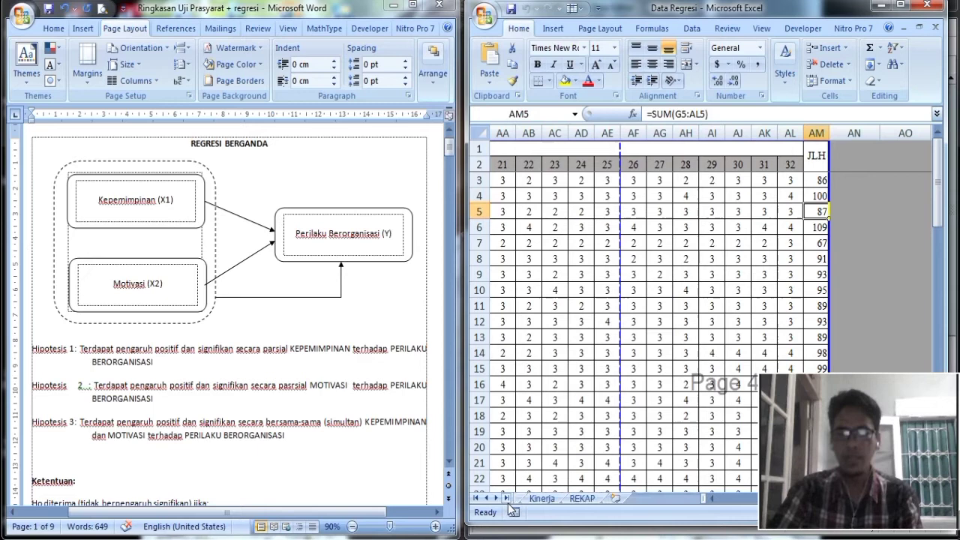
pyautogui.click(585, 499)
pyautogui.click(592, 196)
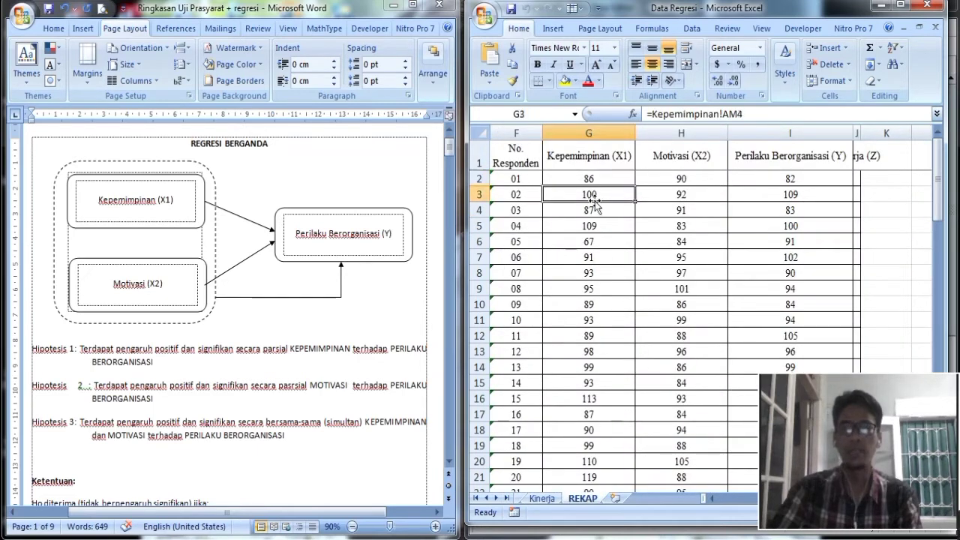
pyautogui.click(595, 179)
pyautogui.click(662, 179)
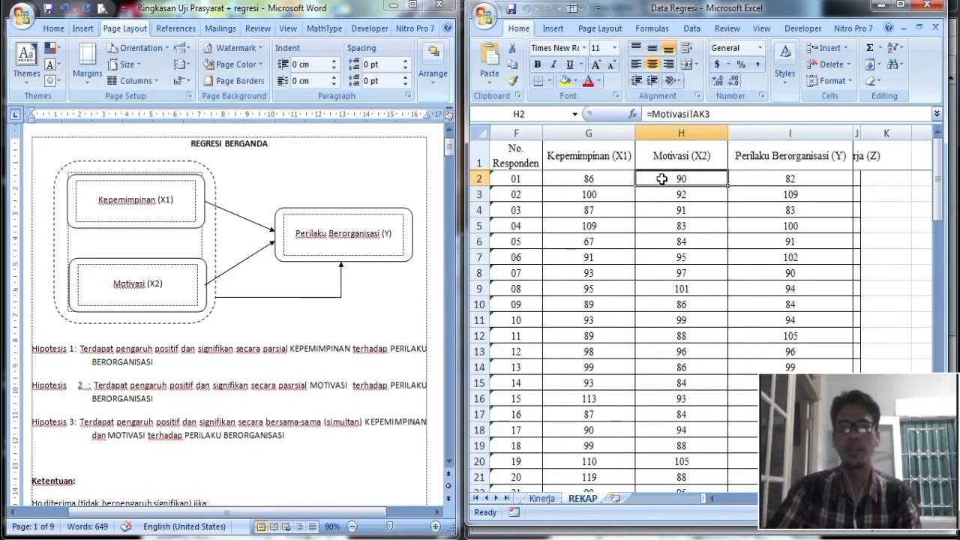
# Step: Look through respondents 01 to 76 on the REKAP sheet and inspect the Motivasi (X2) and Perilaku Berorganisasi (Y) totals
pyautogui.moveTo(632, 178); pyautogui.dragTo(617, 260)
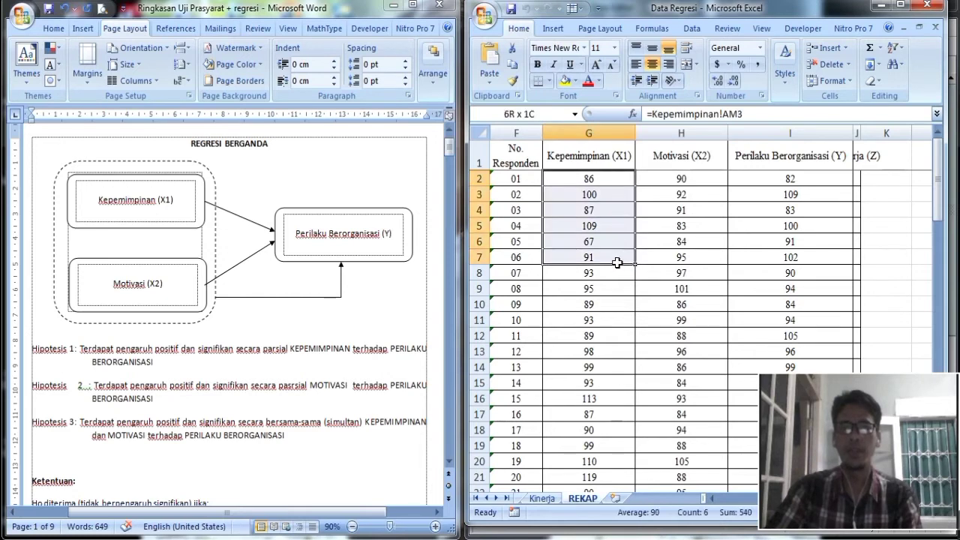
pyautogui.click(529, 180)
pyautogui.moveTo(530, 180); pyautogui.dragTo(520, 399)
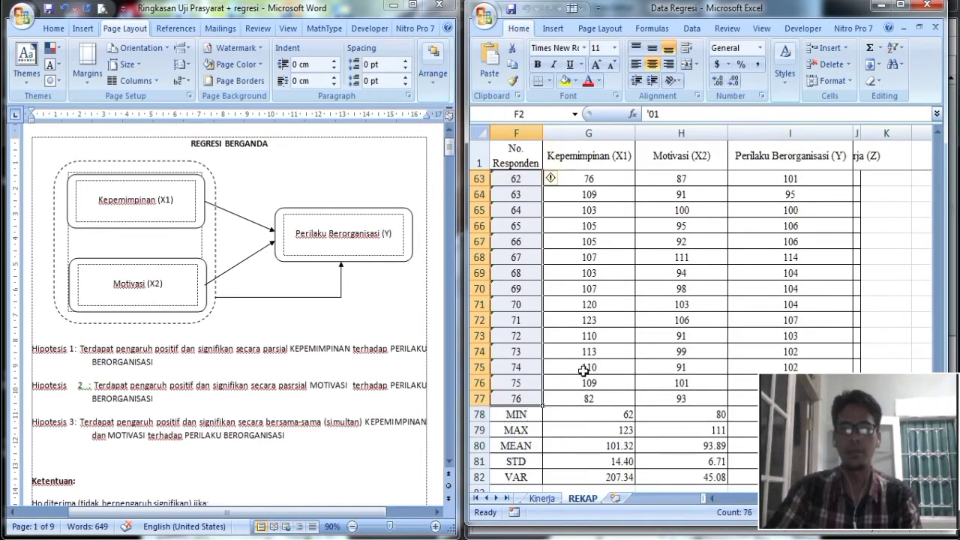
pyautogui.scroll(20, 623, 369)
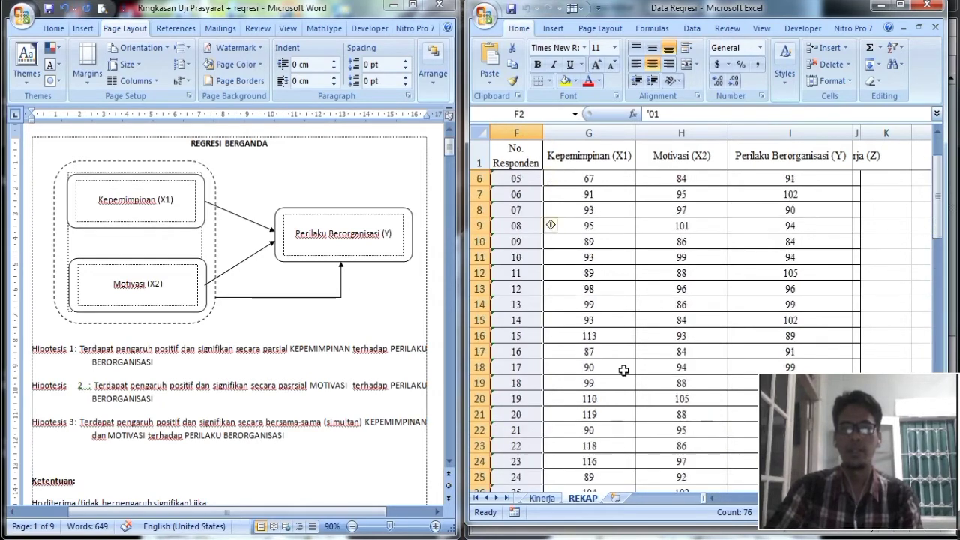
pyautogui.click(681, 183)
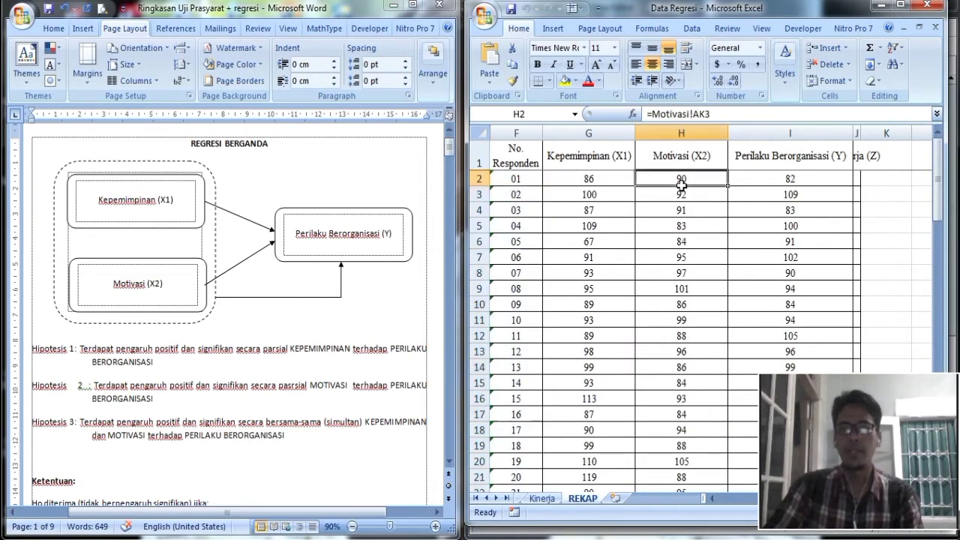
pyautogui.click(798, 176)
pyautogui.scroll(-8, 677, 247)
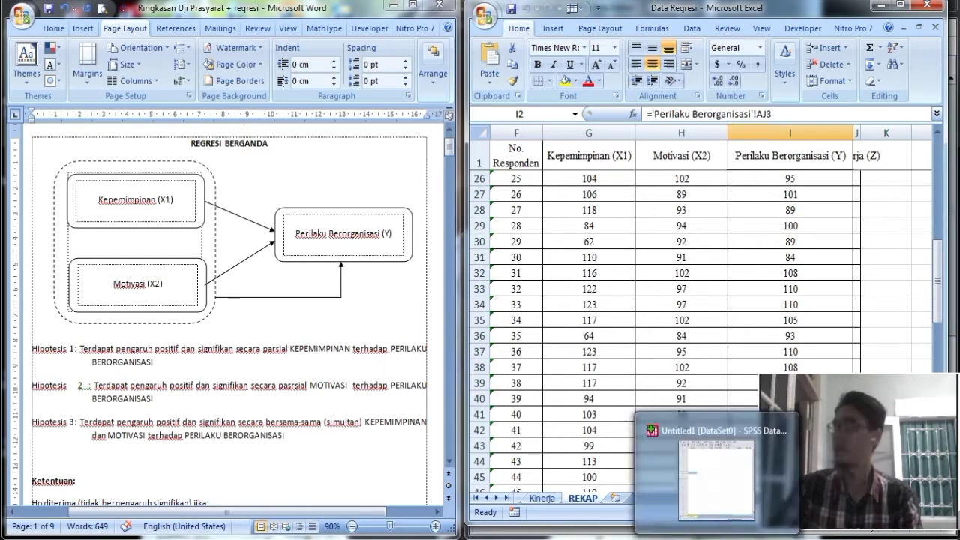
# Step: Switch to the SPSS Data Editor and compare its Data View with its Variable View
pyautogui.click(717, 537)
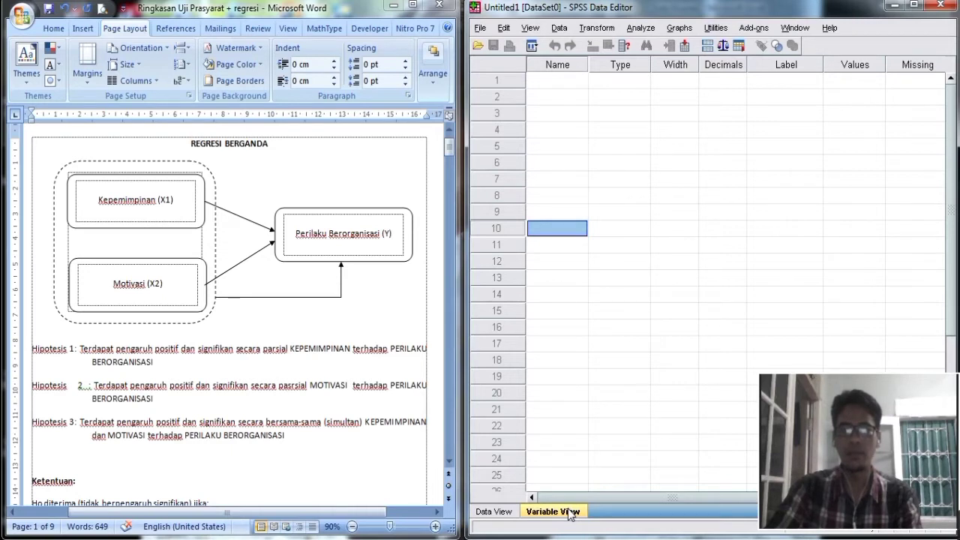
pyautogui.click(500, 513)
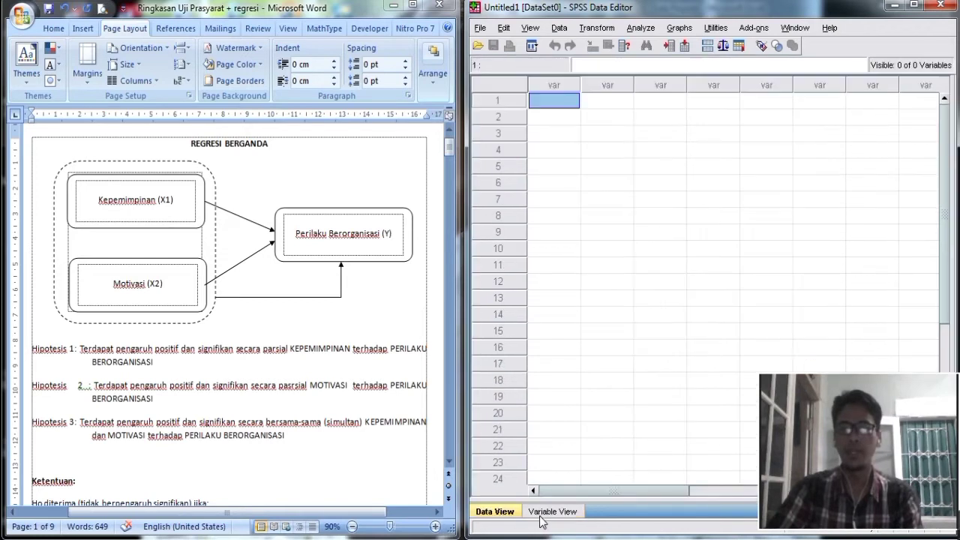
pyautogui.click(544, 515)
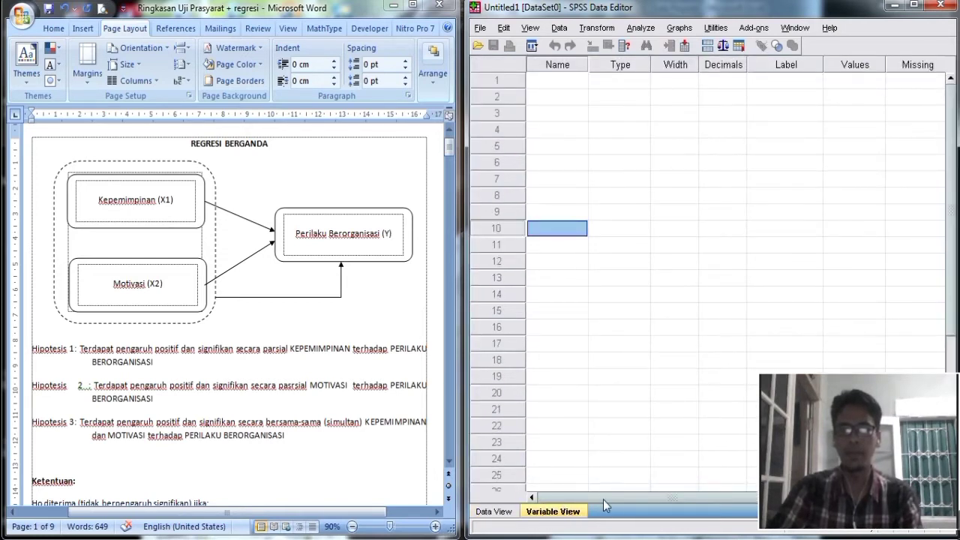
# Step: Define three variables named X1, X2 and Y in the first three rows of Variable View
pyautogui.click(566, 82)
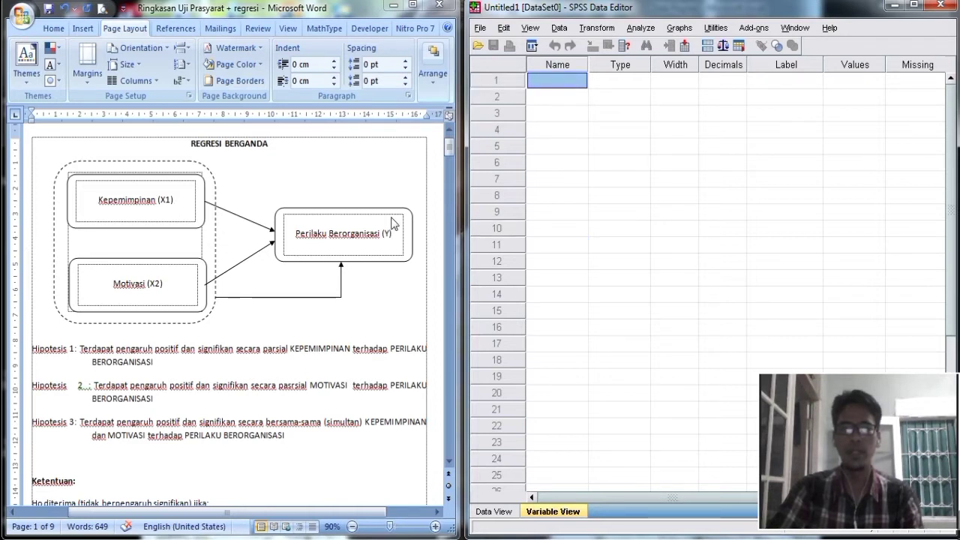
pyautogui.write('X1')
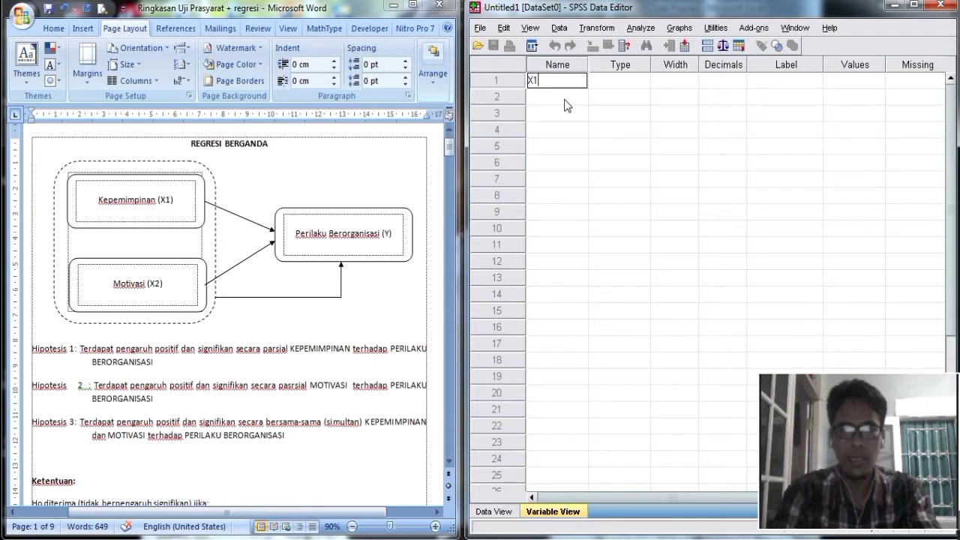
pyautogui.press('Return')
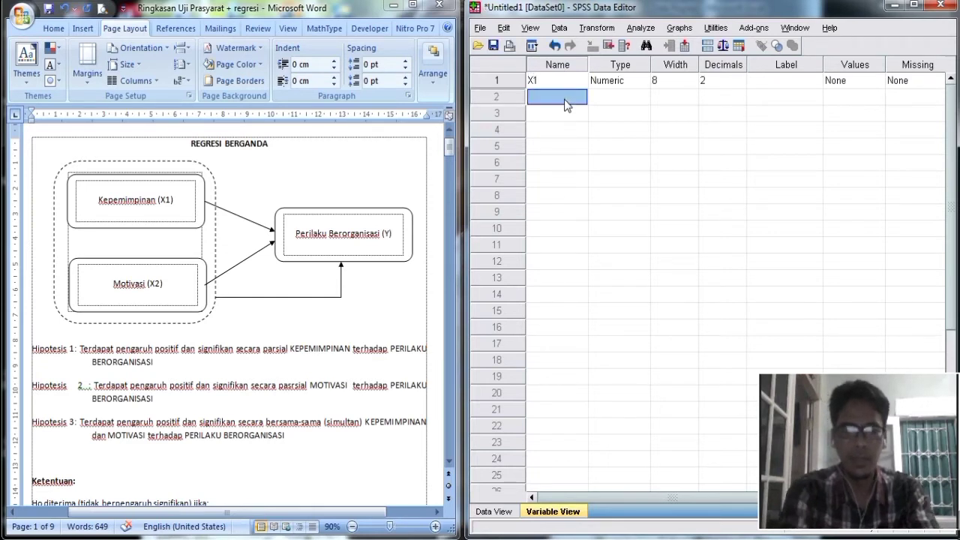
pyautogui.write('X2')
pyautogui.press('Return')
pyautogui.write('Y')
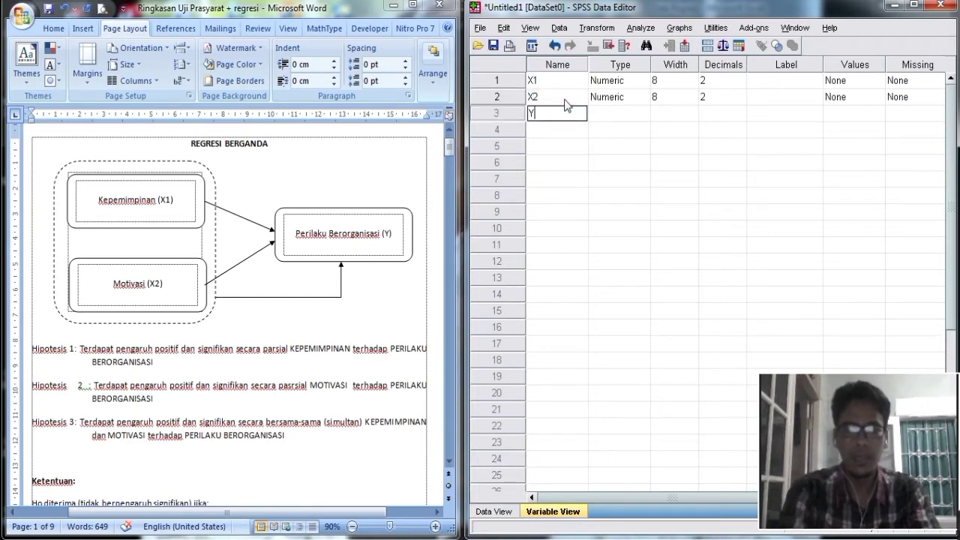
pyautogui.press('Return')
pyautogui.press('Up')
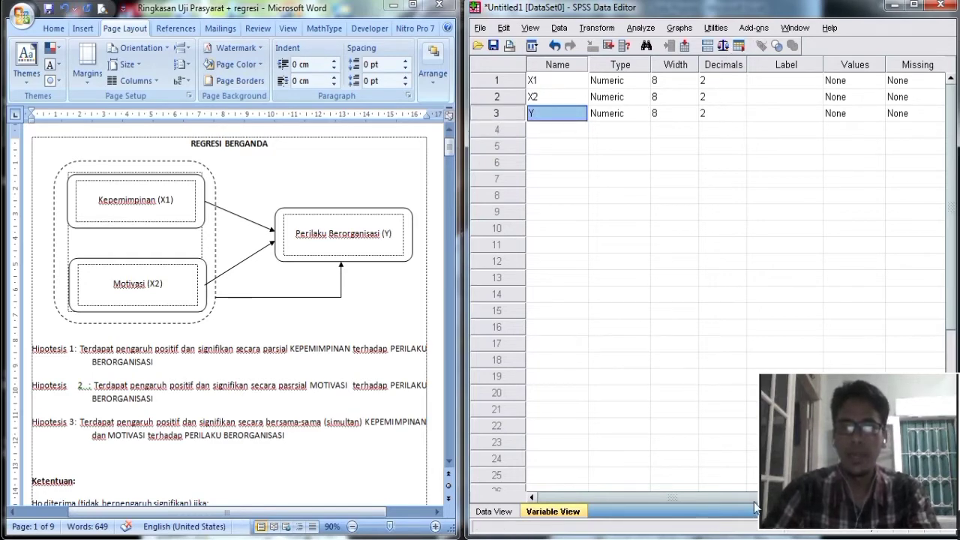
# Step: Set the decimals of variables X1, X2 and Y to 0
pyautogui.click(554, 539)
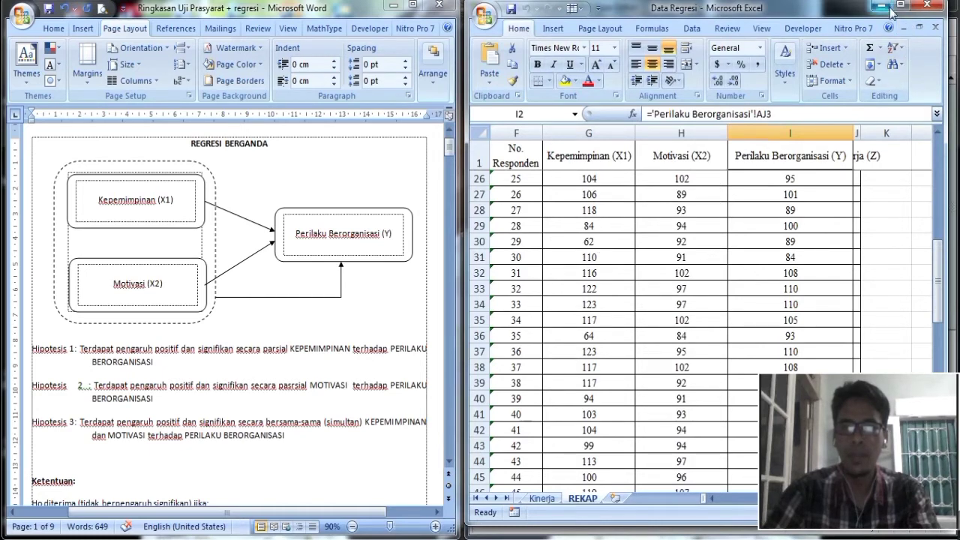
pyautogui.click(540, 538)
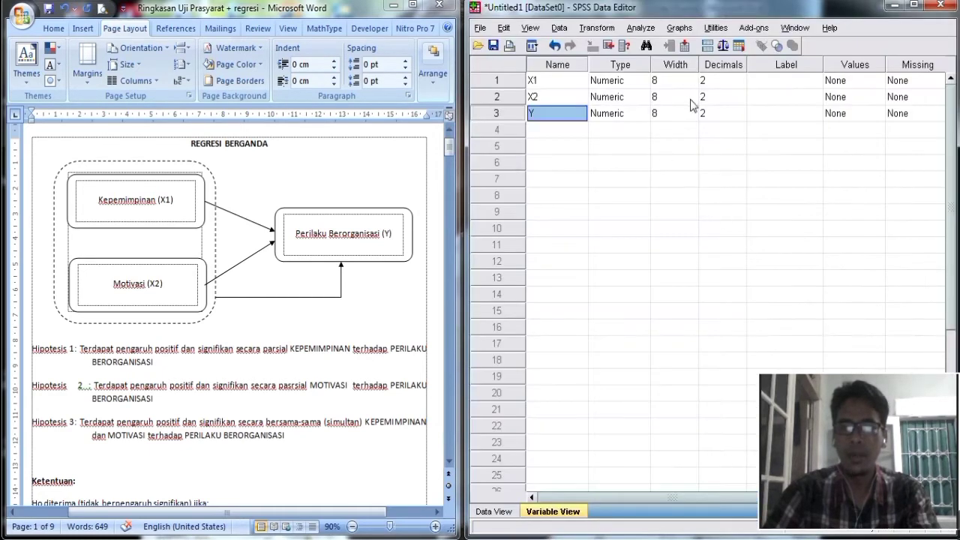
pyautogui.click(725, 80)
pyautogui.click(740, 85)
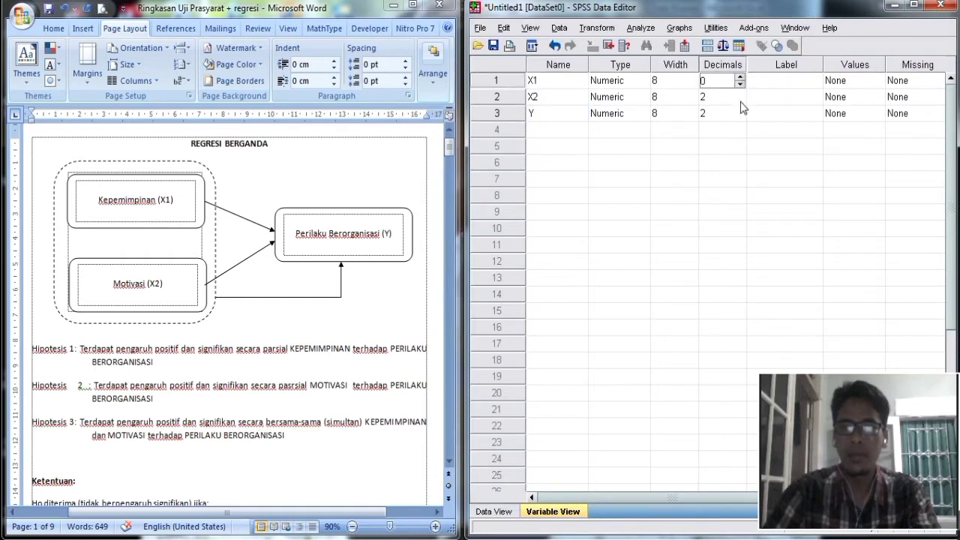
pyautogui.click(740, 103)
pyautogui.click(740, 102)
pyautogui.click(740, 119)
pyautogui.click(741, 117)
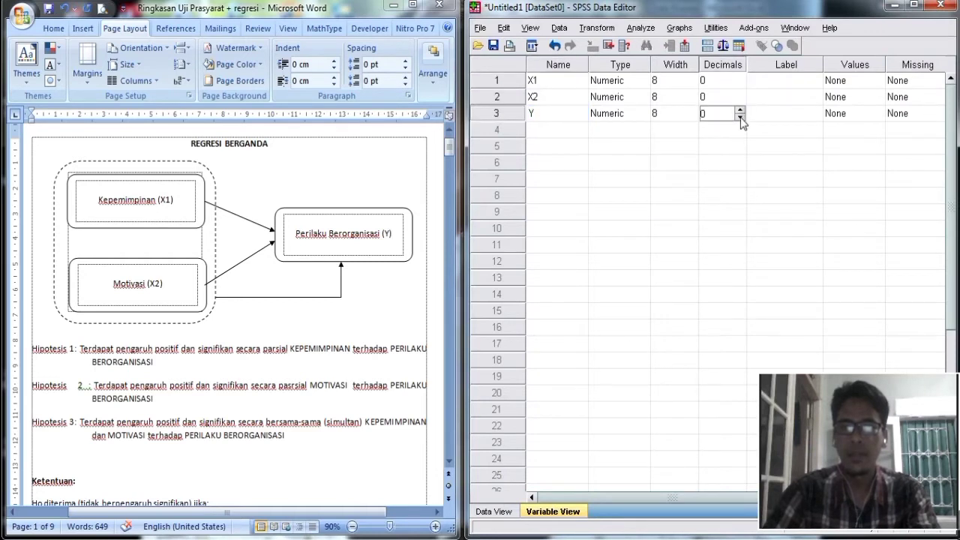
# Step: Label X1 as Kepemimpinan, X2 as Motivasi and Y as Perilaku Berorganisasi
pyautogui.click(774, 81)
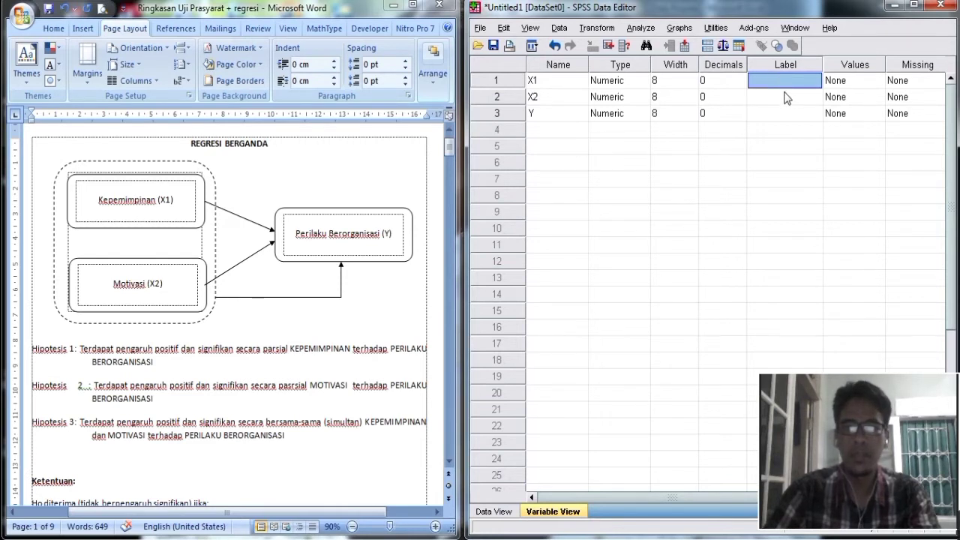
pyautogui.write('Kepemim')
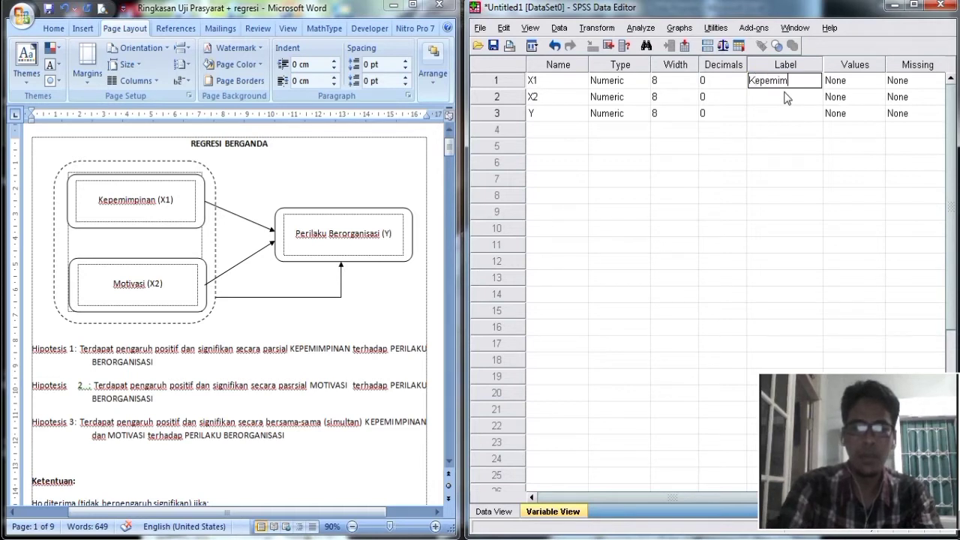
pyautogui.write('pinan')
pyautogui.press('Tab')
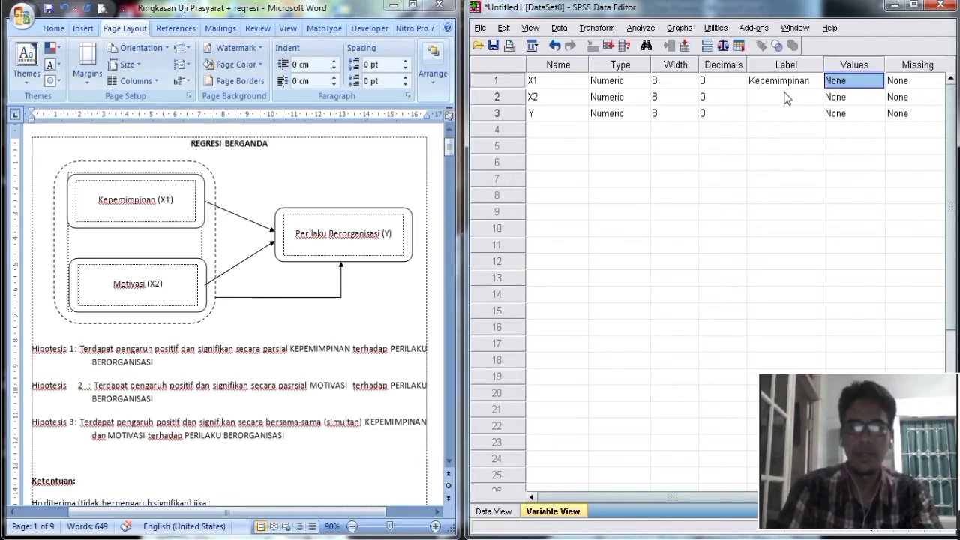
pyautogui.press('Down')
pyautogui.click(786, 98)
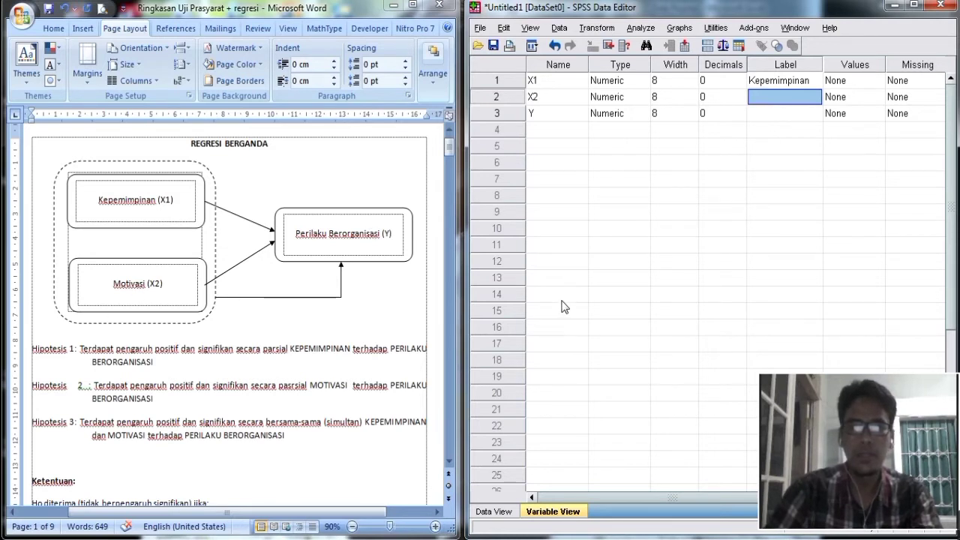
pyautogui.write('Motivasi')
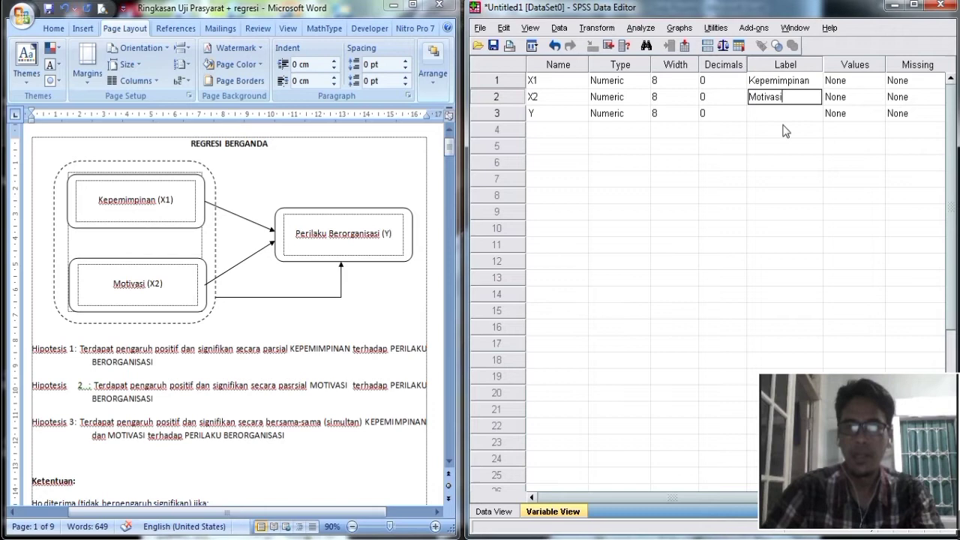
pyautogui.click(785, 116)
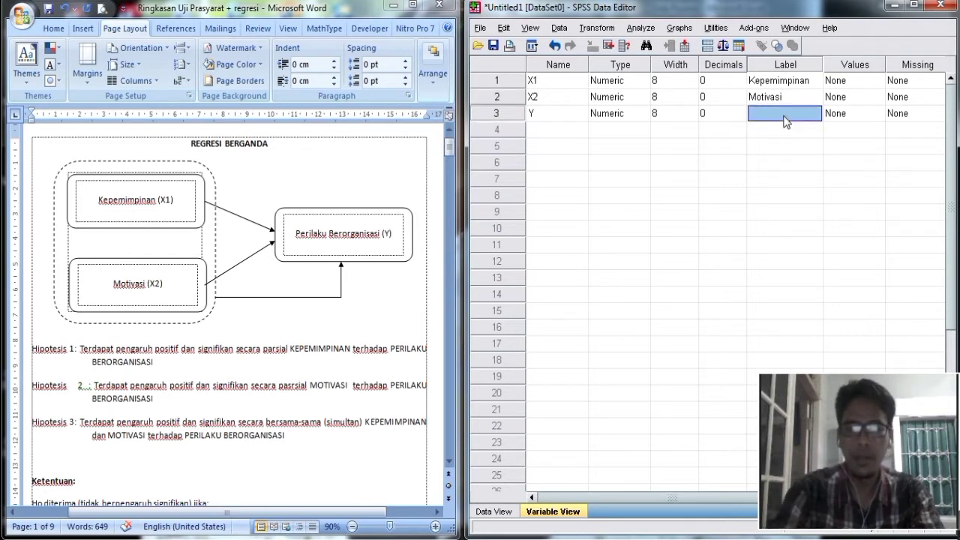
pyautogui.write('Perilaku Be')
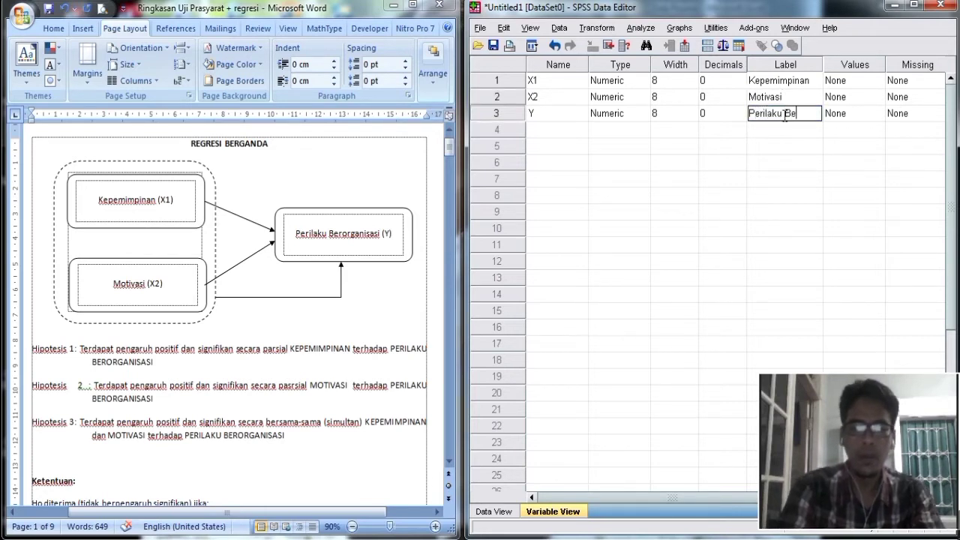
pyautogui.write('rorganisasi')
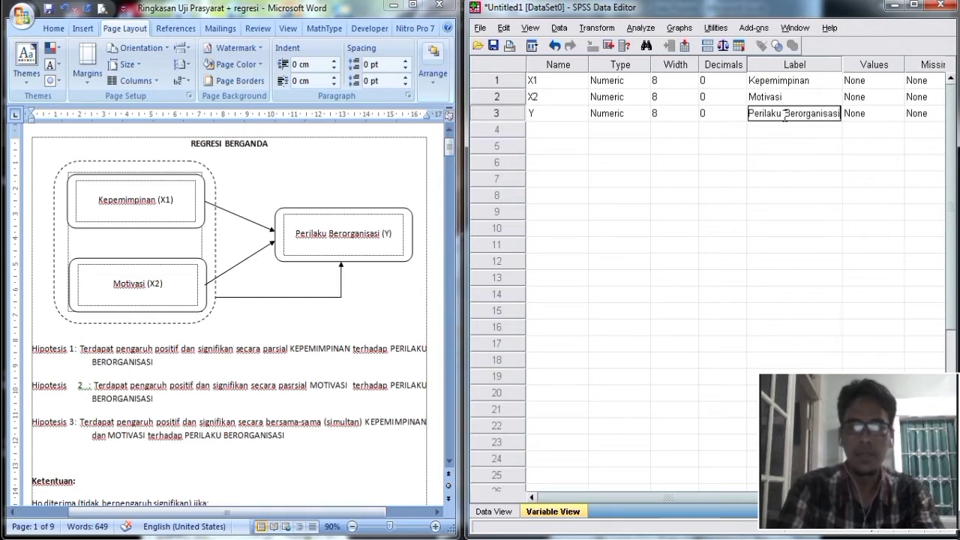
pyautogui.press('Return')
pyautogui.click(784, 116)
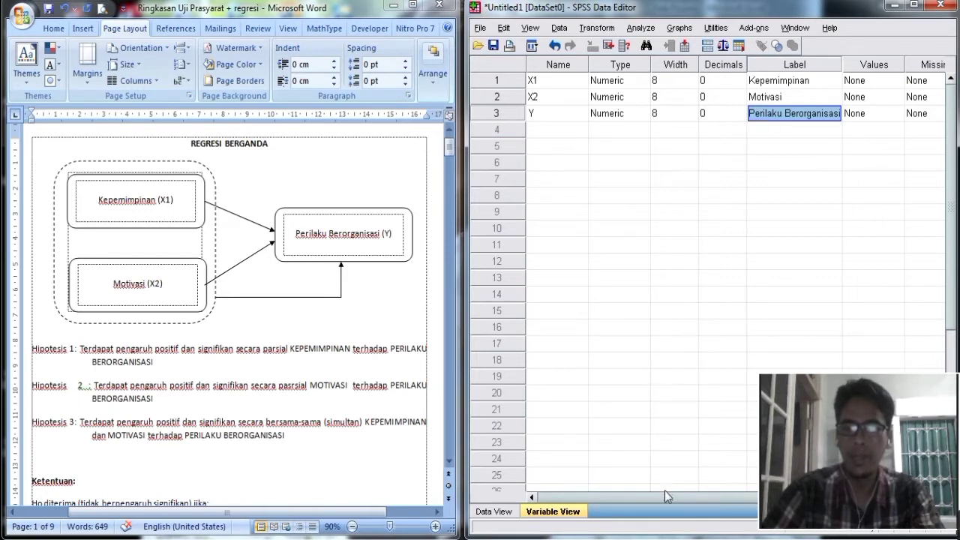
# Step: Check the three variables' Measure setting and inspect the X1, X2 and Y columns in Data View
pyautogui.moveTo(545, 501); pyautogui.dragTo(709, 497)
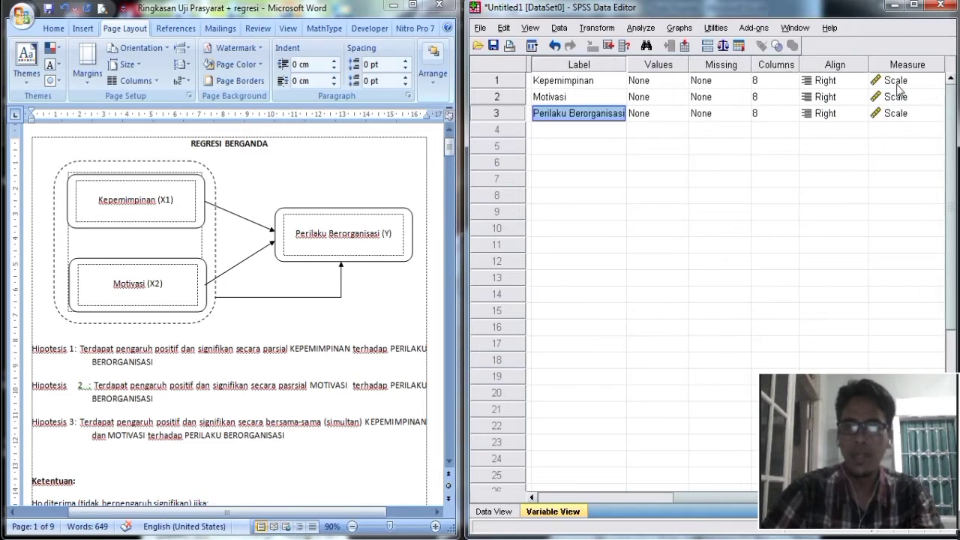
pyautogui.moveTo(699, 499); pyautogui.dragTo(603, 496)
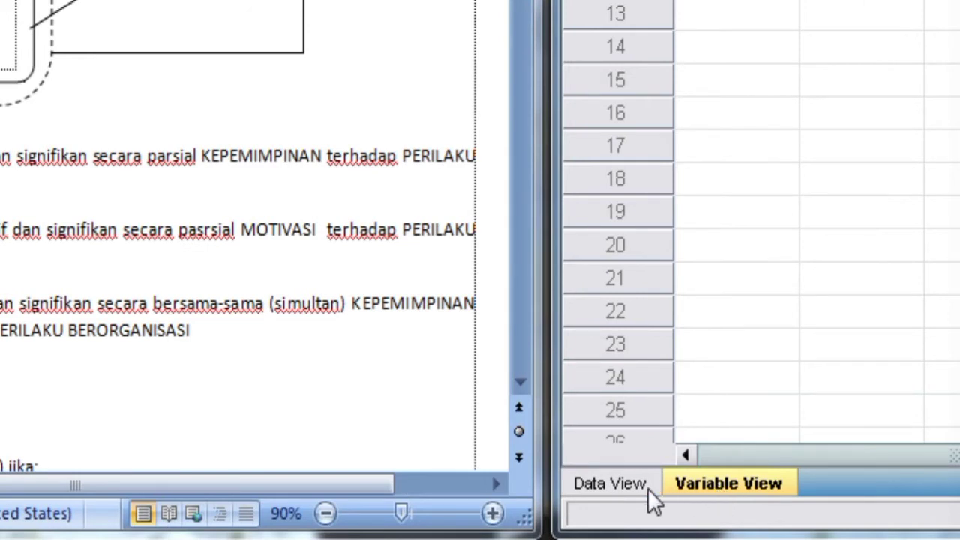
pyautogui.click(611, 482)
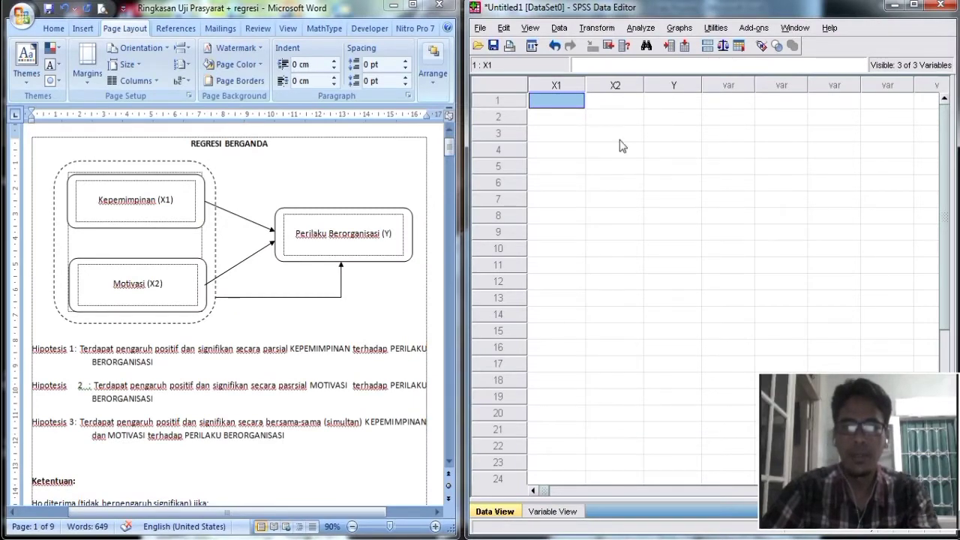
pyautogui.click(564, 85)
pyautogui.click(608, 86)
pyautogui.click(675, 85)
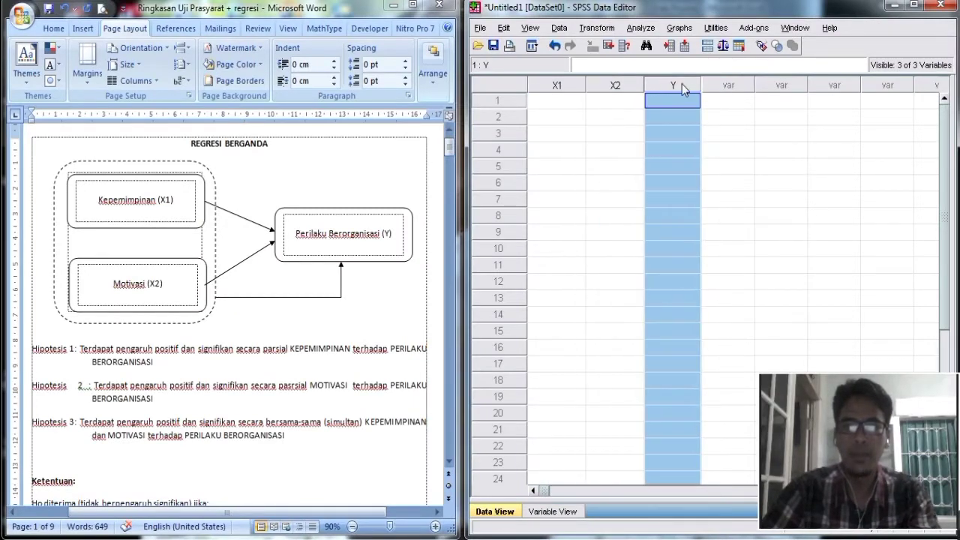
pyautogui.click(558, 85)
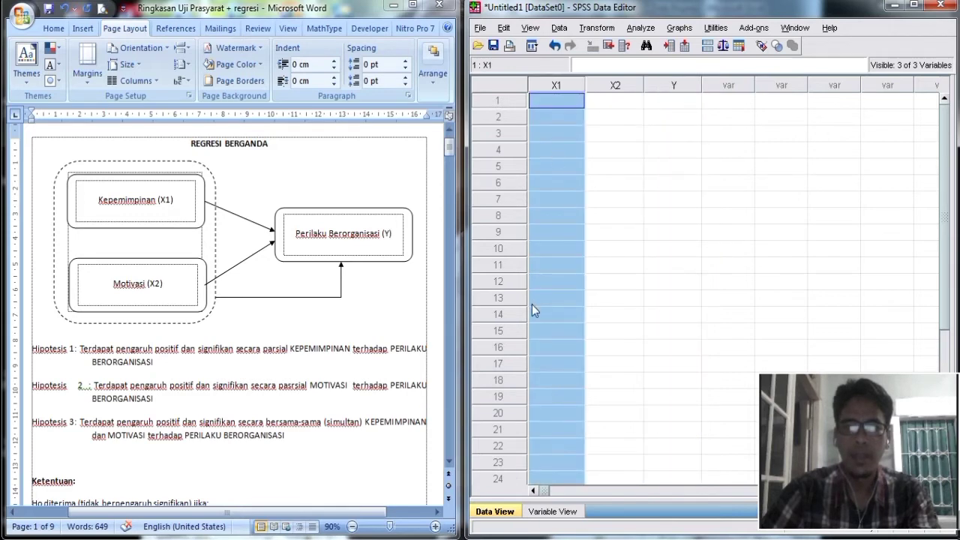
# Step: Switch to the Excel workbook Data Regresi and copy the X1, X2 and Y scores of all 76 respondents, range G2:I77, on the REKAP sheet
pyautogui.click(411, 538)
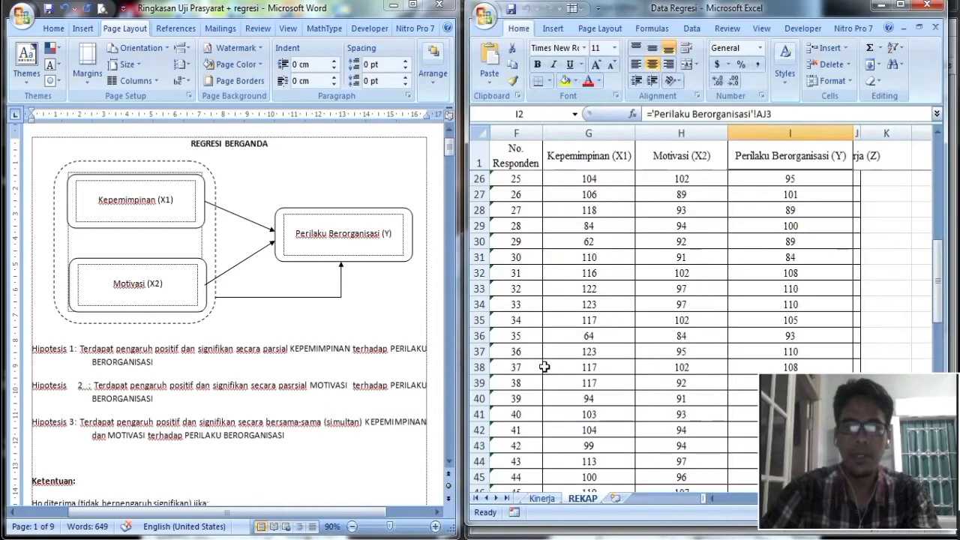
pyautogui.click(585, 184)
pyautogui.scroll(8, 589, 191)
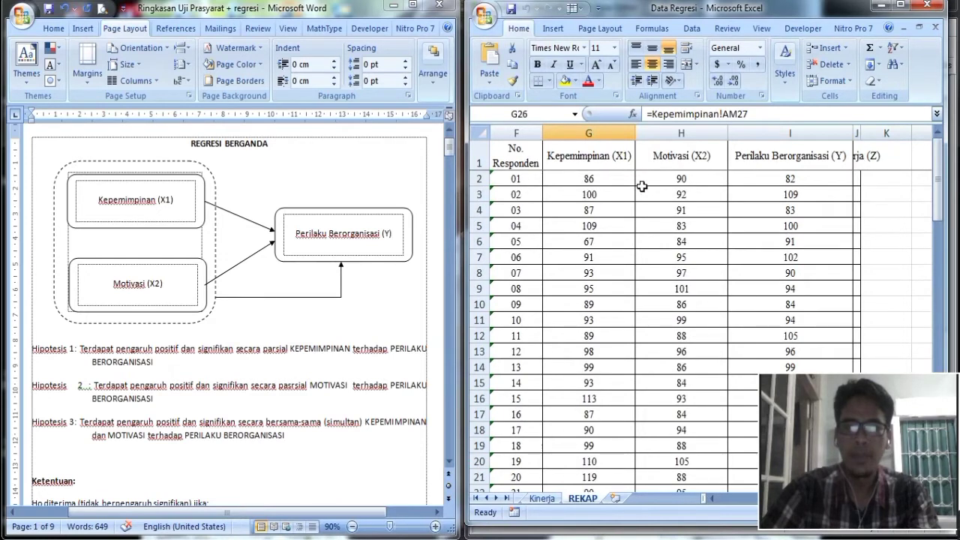
pyautogui.moveTo(593, 177); pyautogui.dragTo(734, 392)
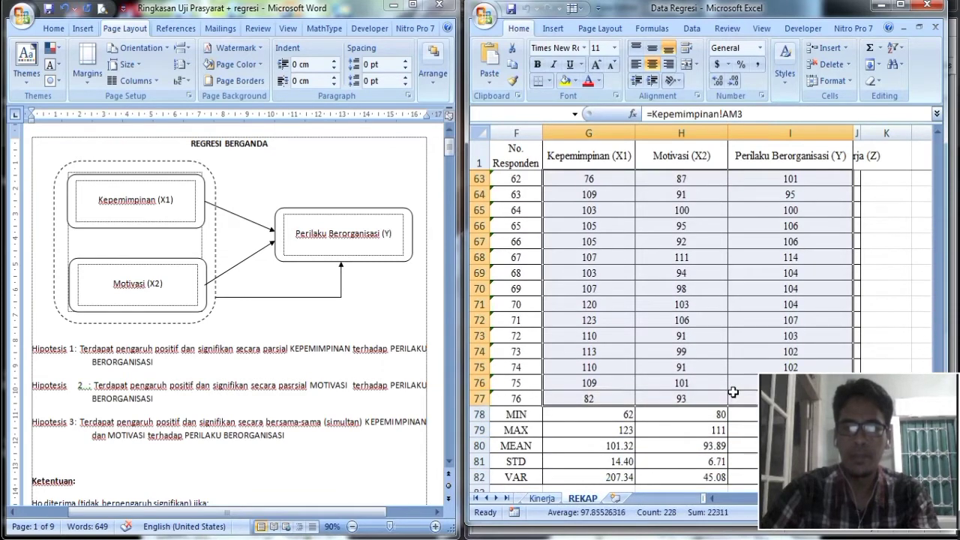
pyautogui.rightClick(595, 246)
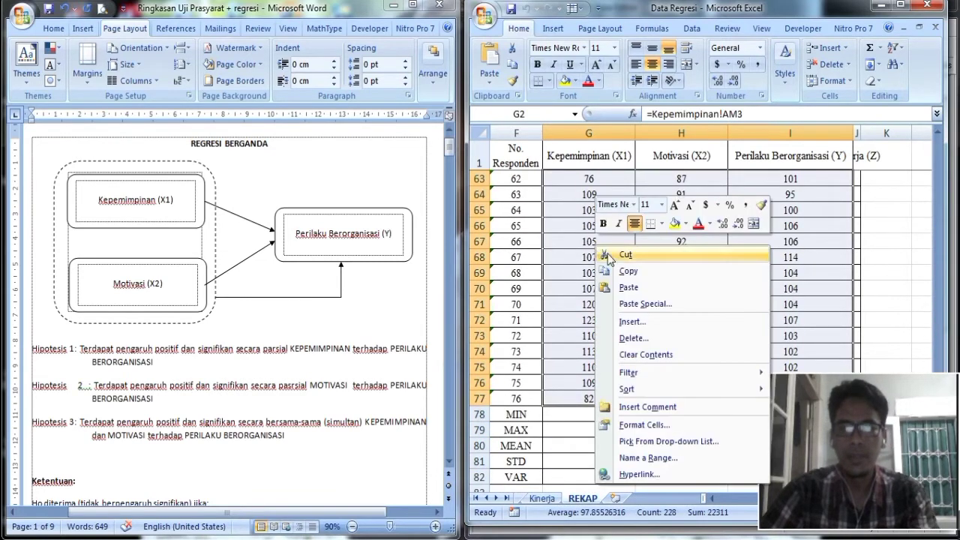
pyautogui.click(623, 271)
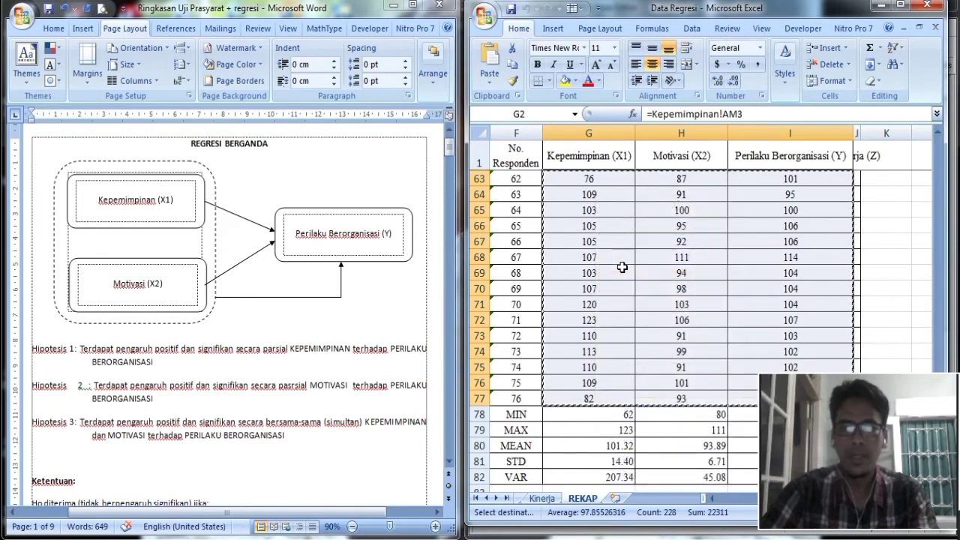
pyautogui.click(605, 346)
# Step: Paste the copied scores into the SPSS Data Editor starting at row 1 of X1, and maximize the window
pyautogui.click(699, 538)
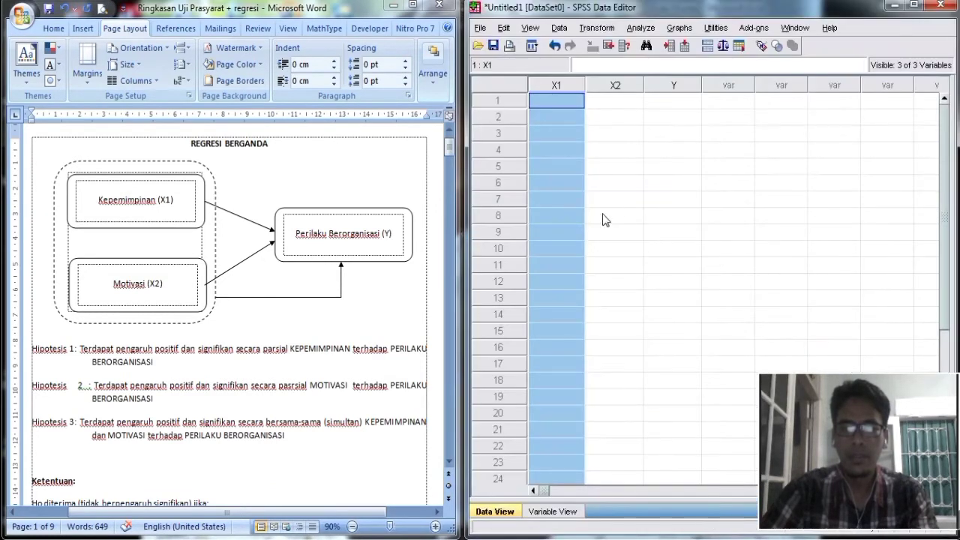
pyautogui.click(572, 103)
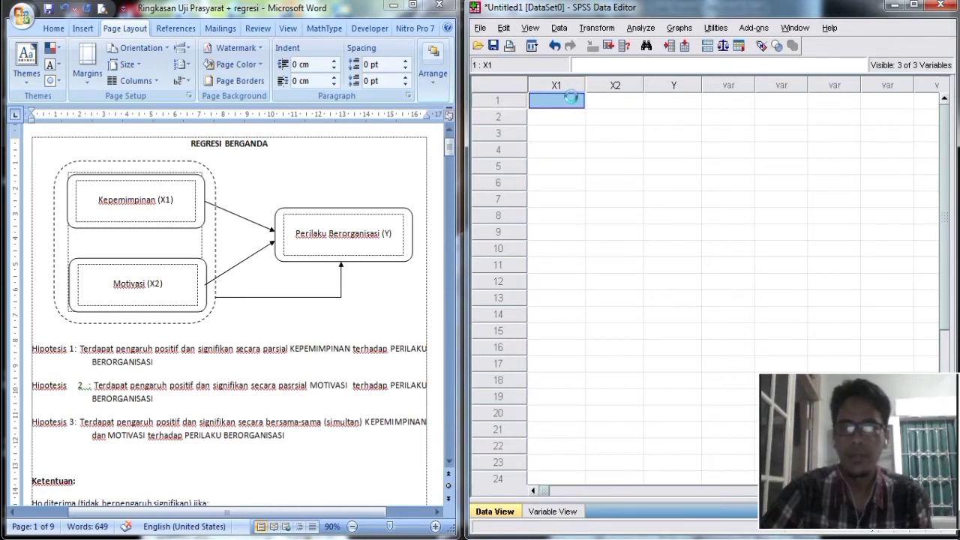
pyautogui.click(916, 6)
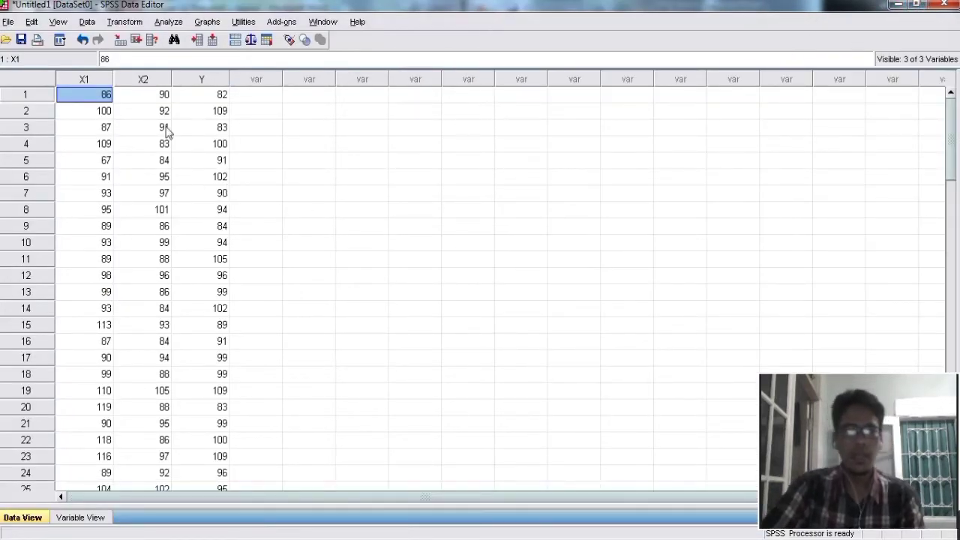
# Step: Compare the first rows of the pasted X1, X2 and Y data with the source columns in Excel, and return to SPSS
pyautogui.click(426, 539)
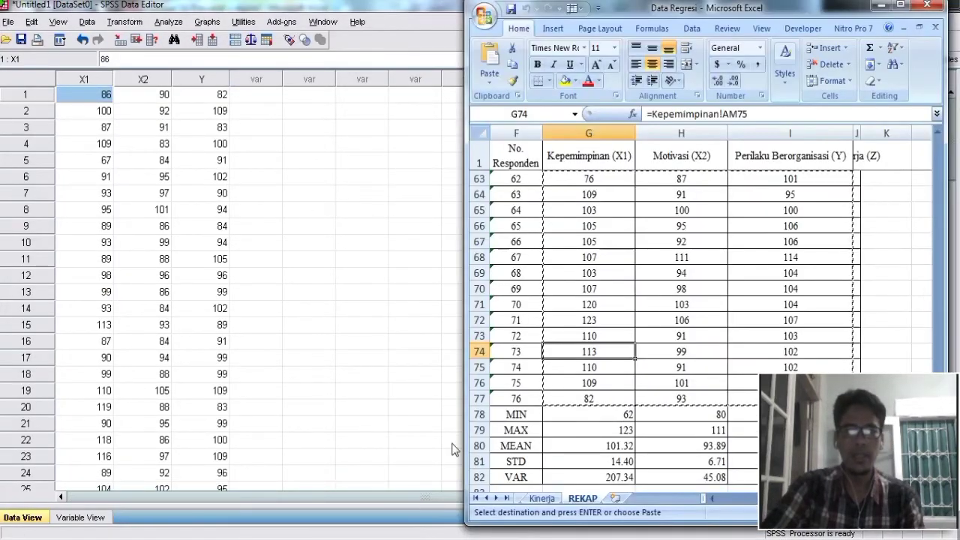
pyautogui.scroll(20, 589, 223)
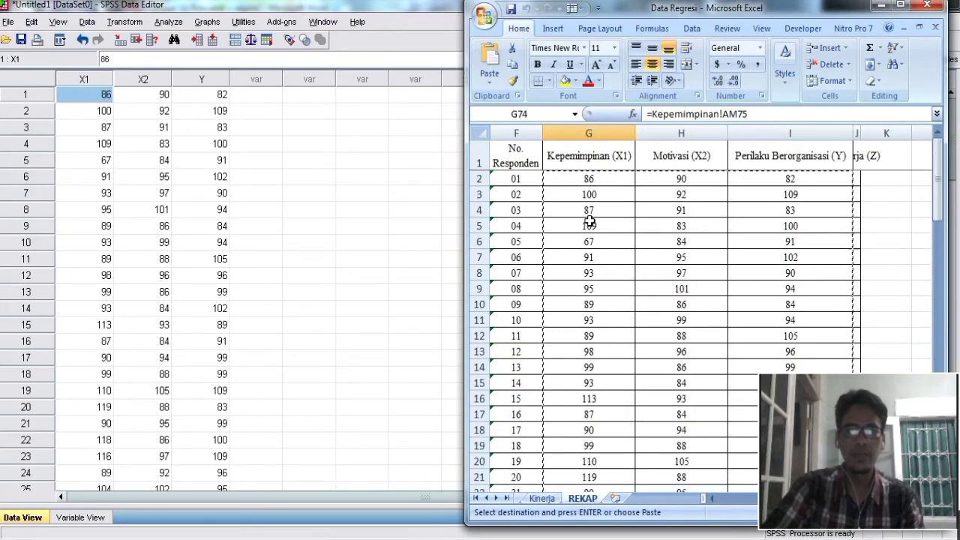
pyautogui.click(587, 179)
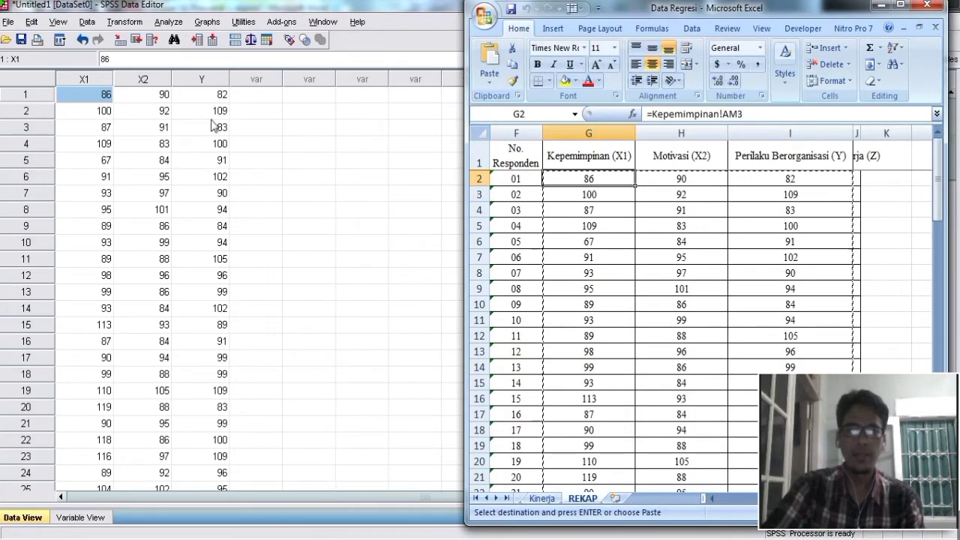
pyautogui.click(881, 6)
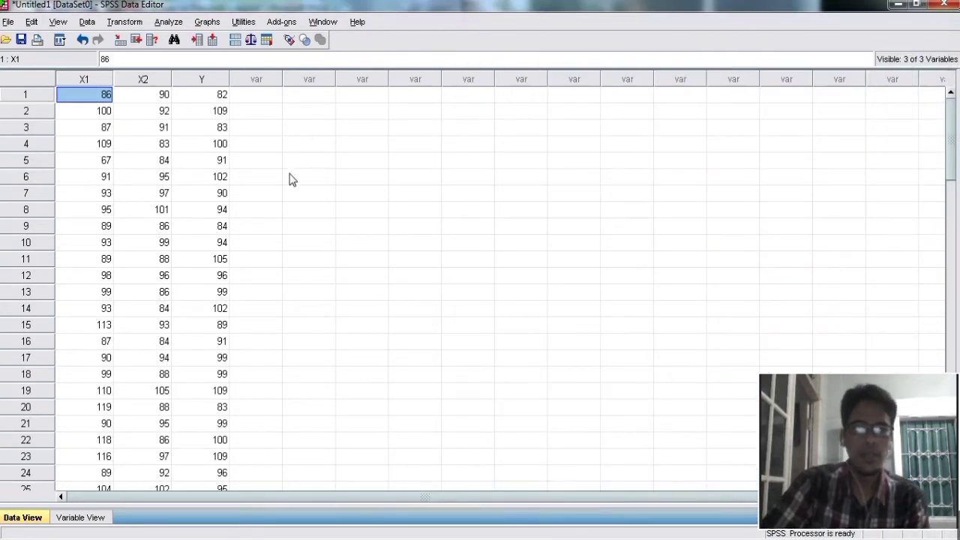
pyautogui.click(291, 178)
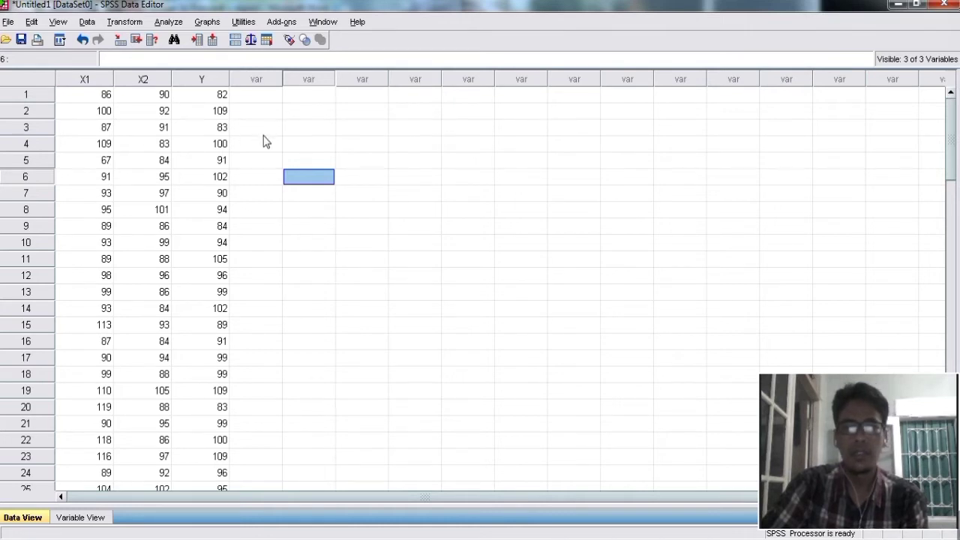
# Step: Start a Linear Regression analysis and assign Perilaku Berorganisasi [Y] as the dependent variable
pyautogui.click(168, 22)
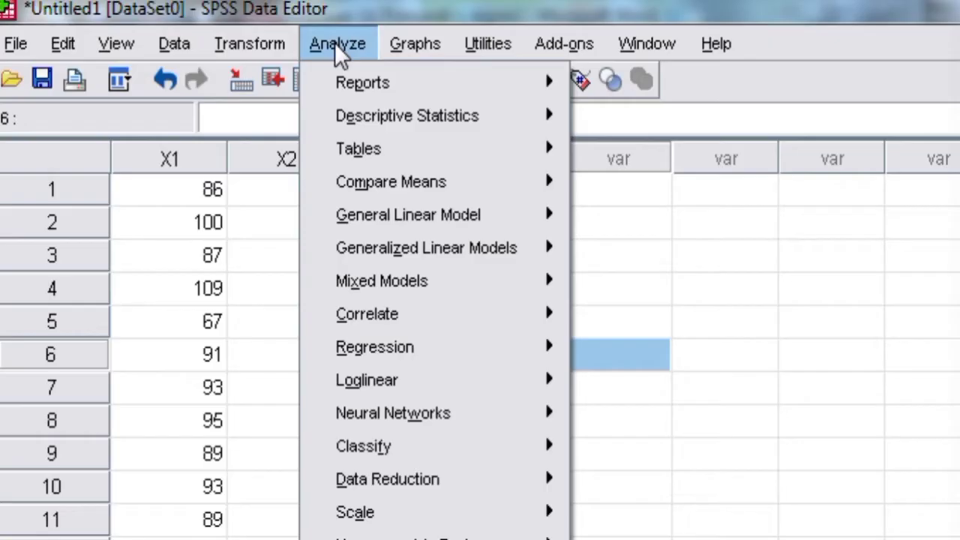
pyautogui.moveTo(125, 45)
pyautogui.moveTo(355, 47)
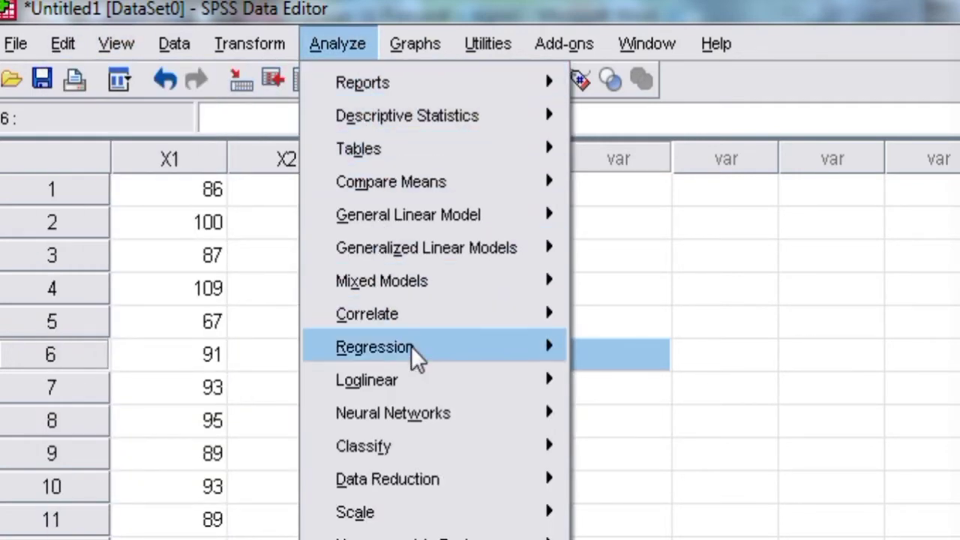
pyautogui.moveTo(411, 345)
pyautogui.click(642, 345)
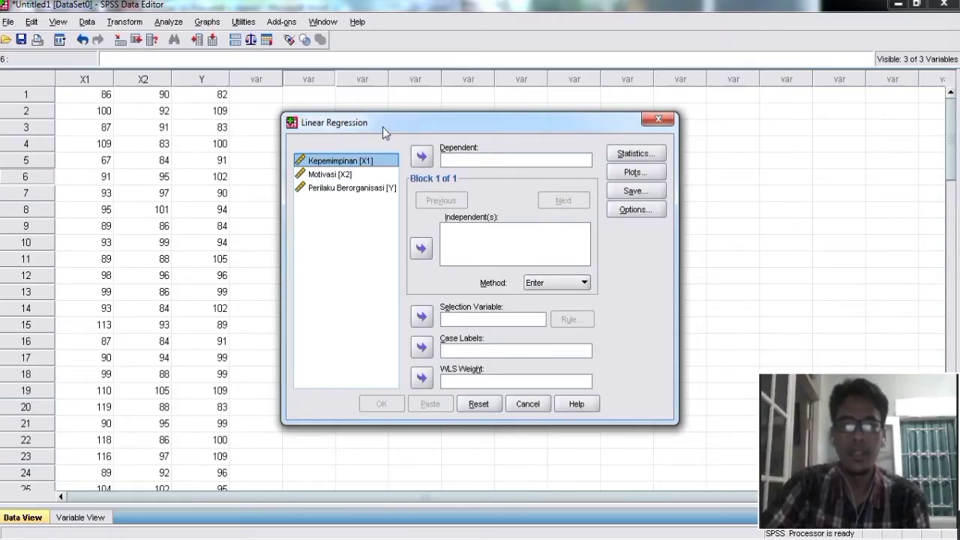
pyautogui.click(466, 158)
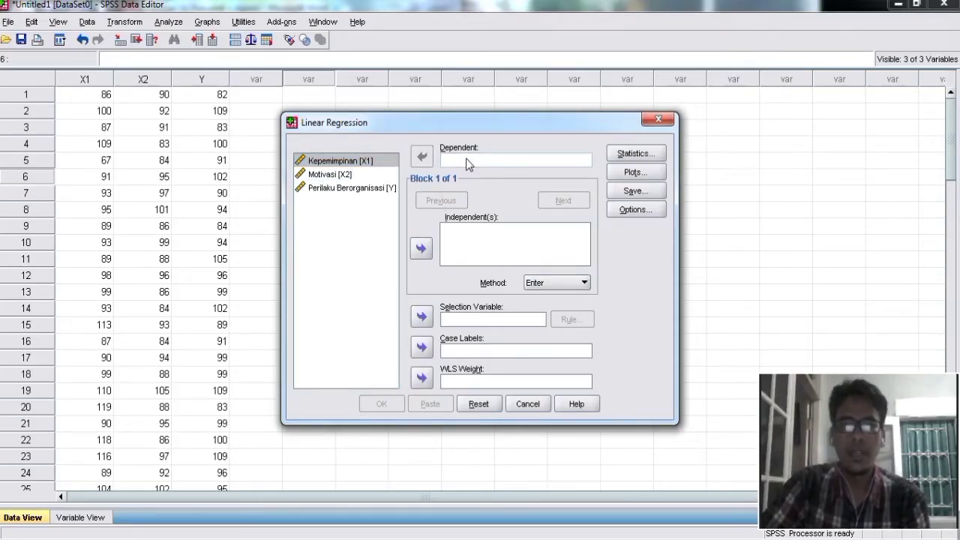
pyautogui.click(355, 188)
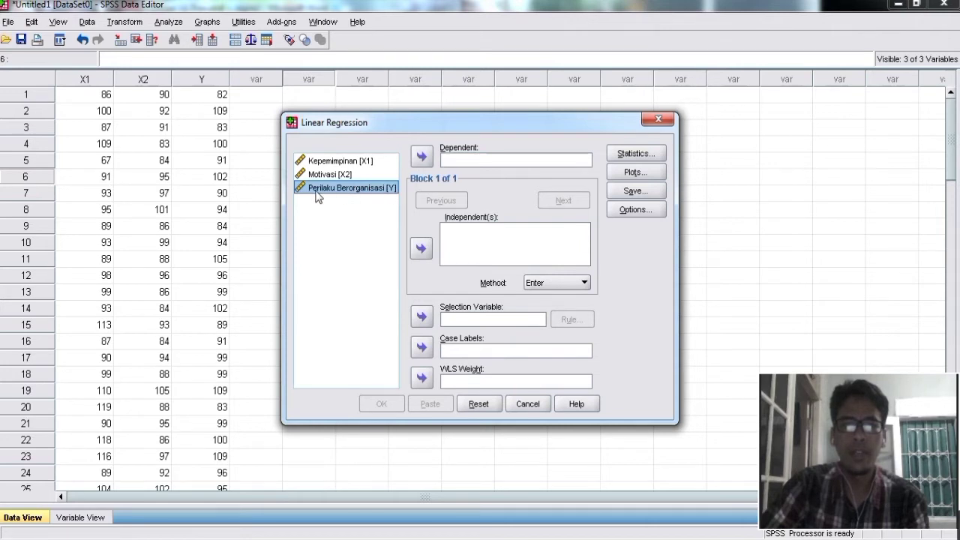
pyautogui.click(337, 178)
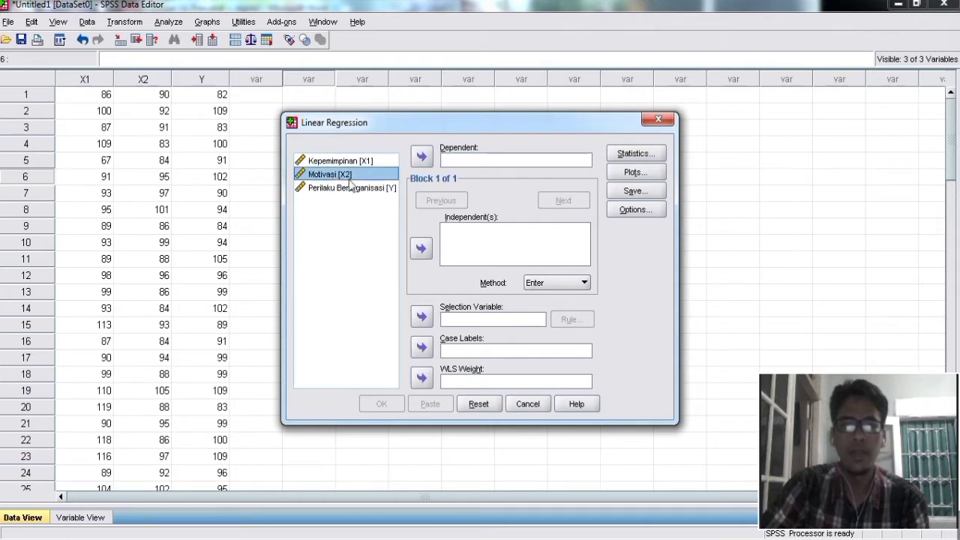
pyautogui.click(361, 189)
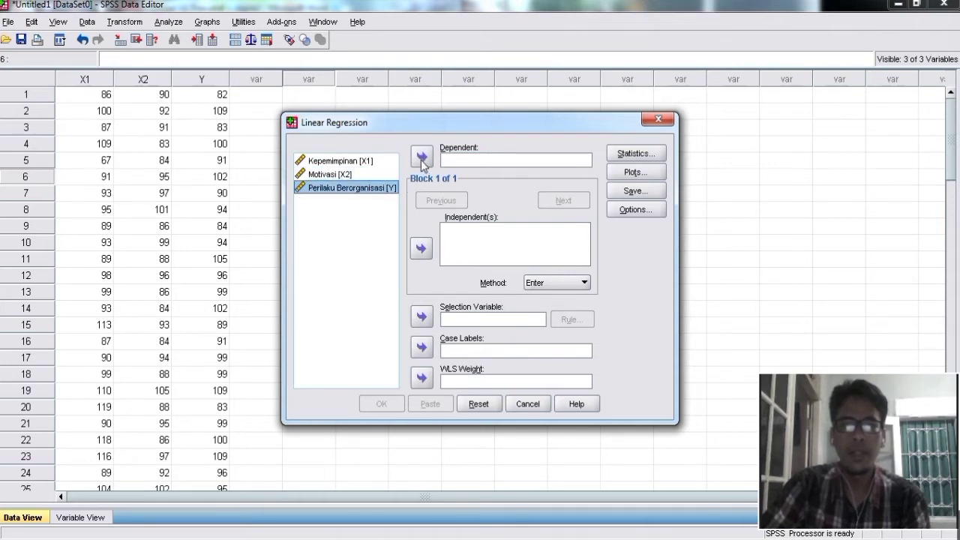
pyautogui.click(421, 159)
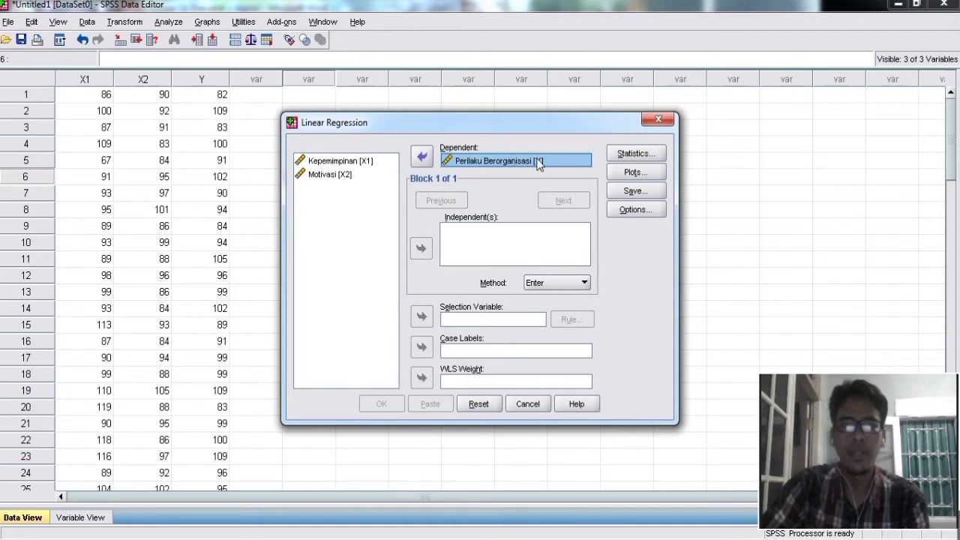
# Step: Add Kepemimpinan [X1] and Motivasi [X2] as independent variables and run the regression with the Enter method
pyautogui.click(324, 162)
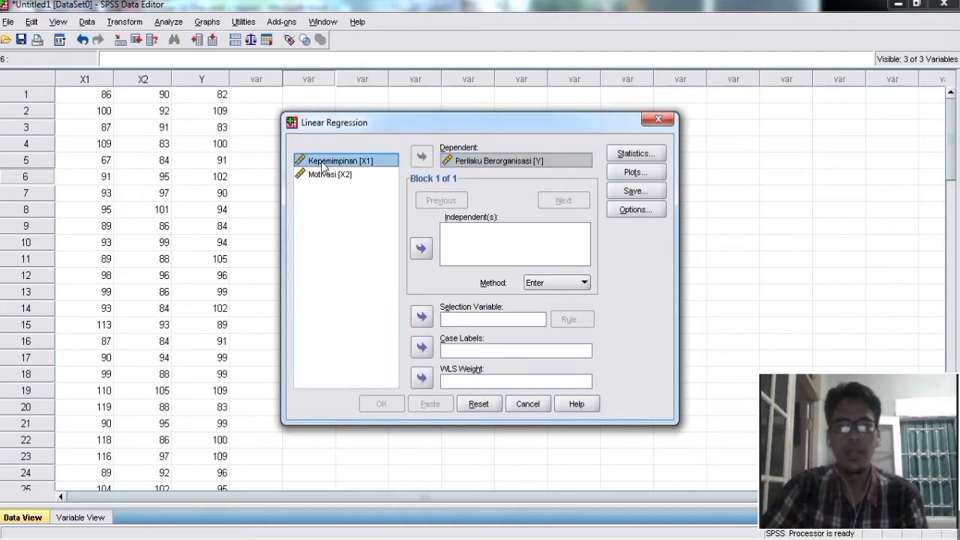
pyautogui.click(422, 250)
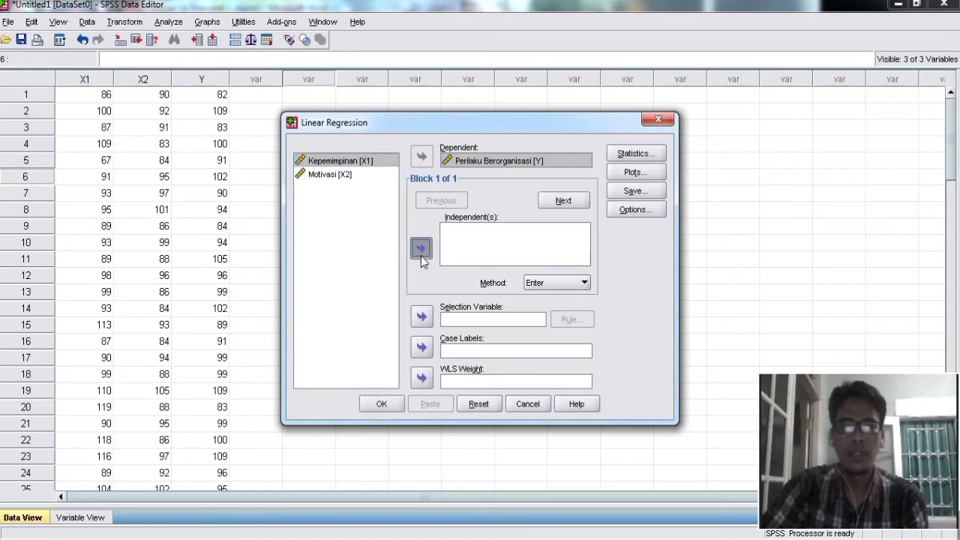
pyautogui.click(330, 177)
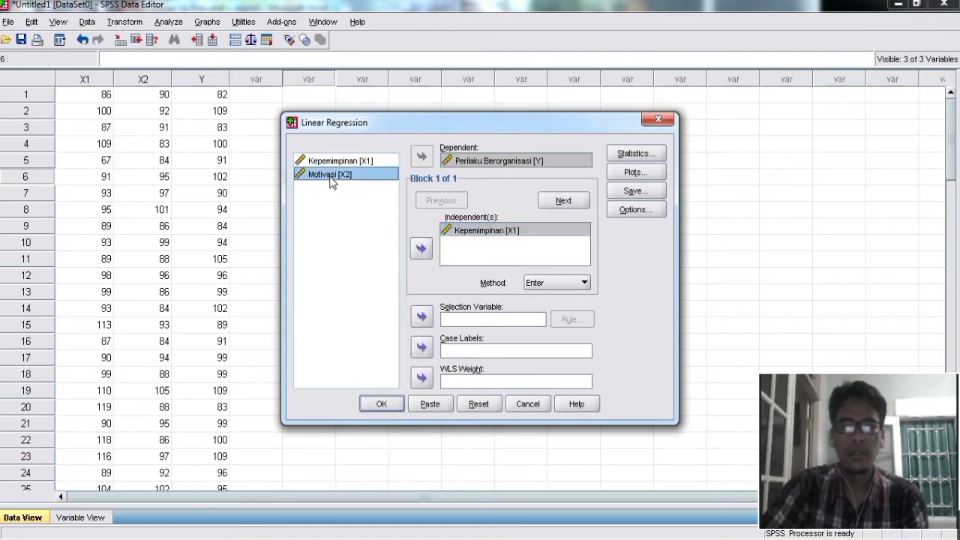
pyautogui.click(420, 252)
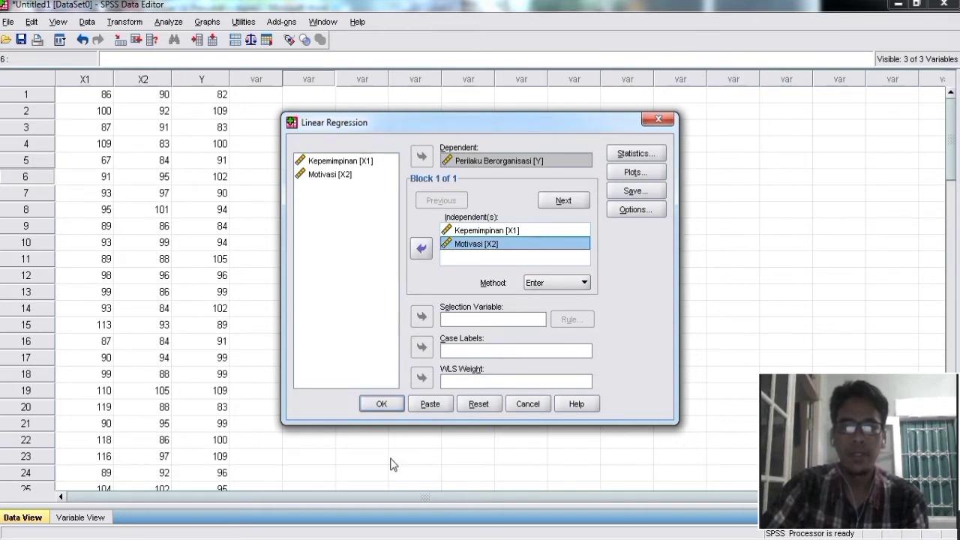
pyautogui.click(388, 407)
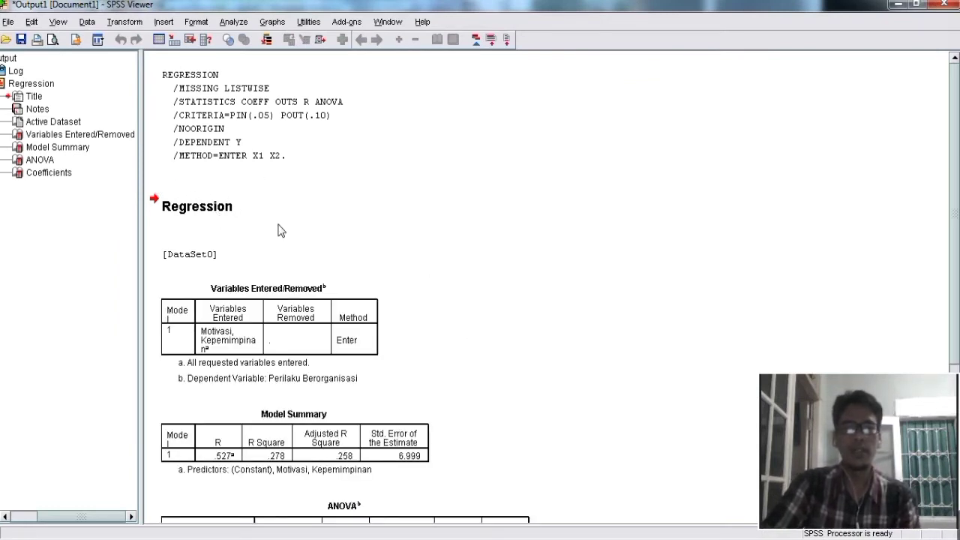
# Step: Examine the Variables Entered/Removed, Model Summary, ANOVA and Coefficients tables in the regression output
pyautogui.scroll(-8, 476, 242)
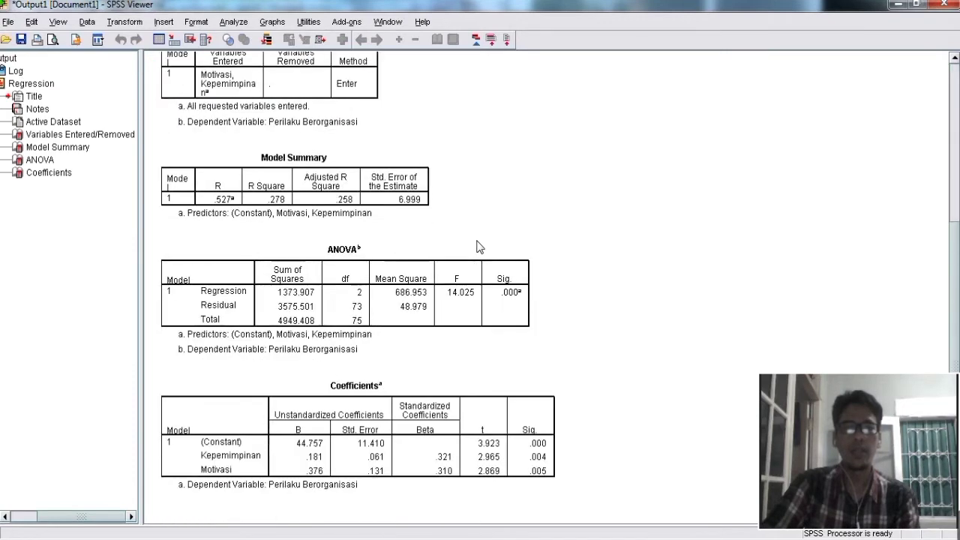
pyautogui.scroll(3, 476, 246)
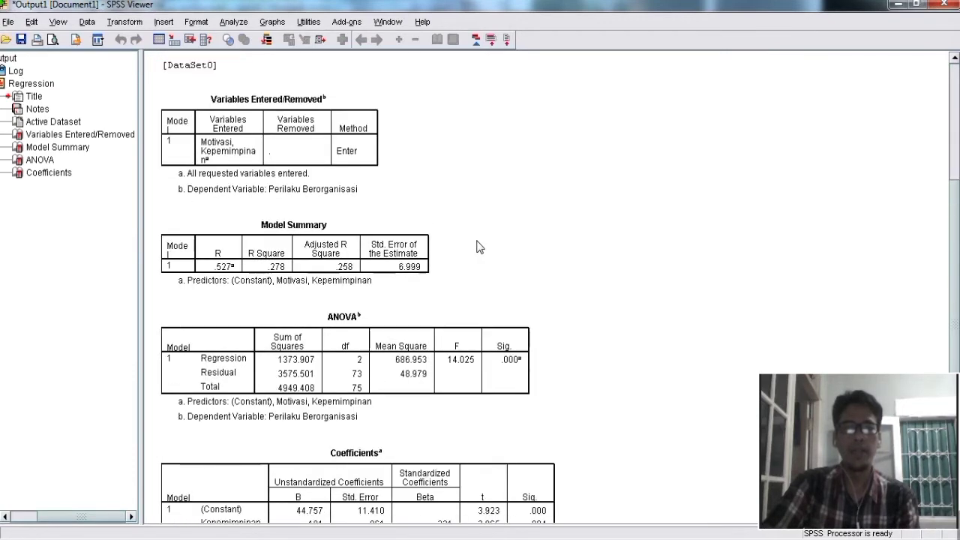
pyautogui.click(339, 150)
pyautogui.click(390, 270)
pyautogui.click(417, 353)
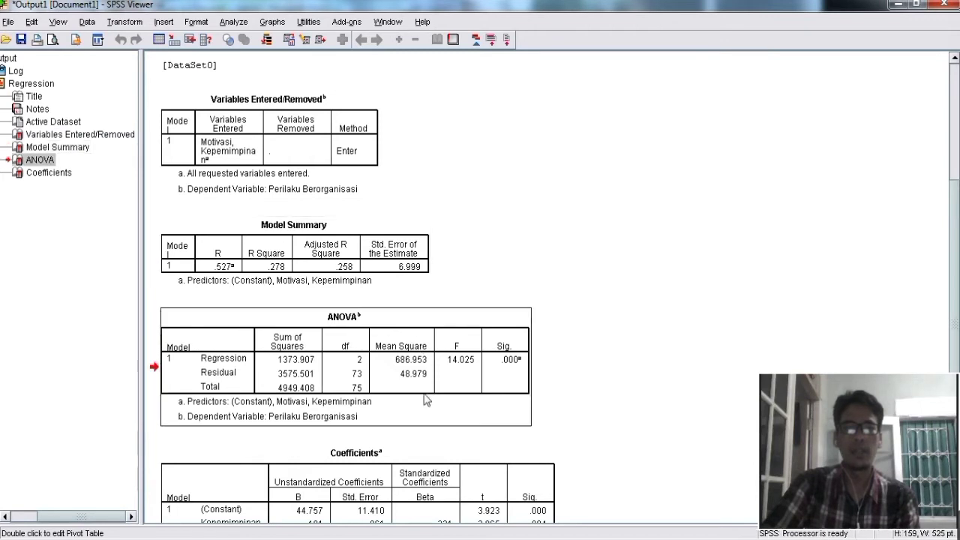
pyautogui.click(444, 511)
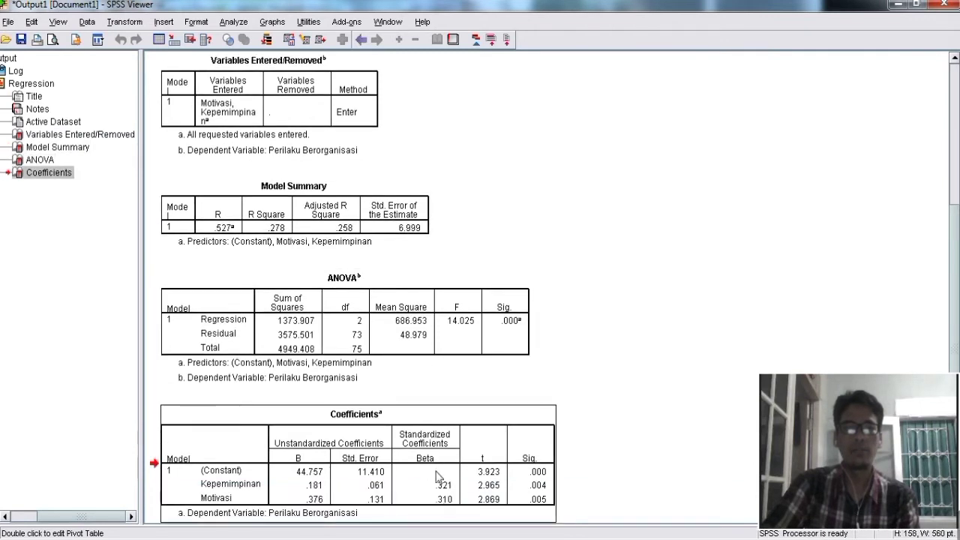
pyautogui.click(324, 107)
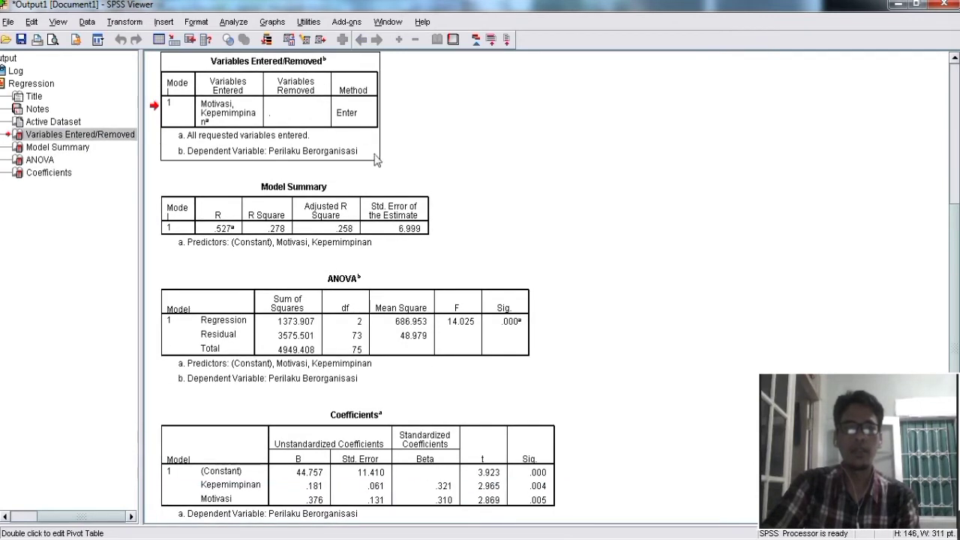
pyautogui.click(318, 212)
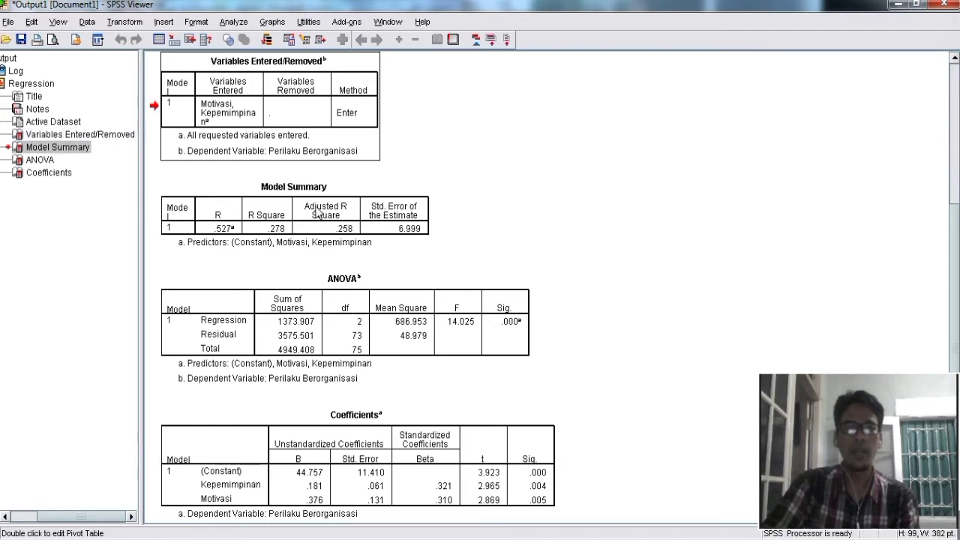
pyautogui.click(393, 327)
pyautogui.click(397, 467)
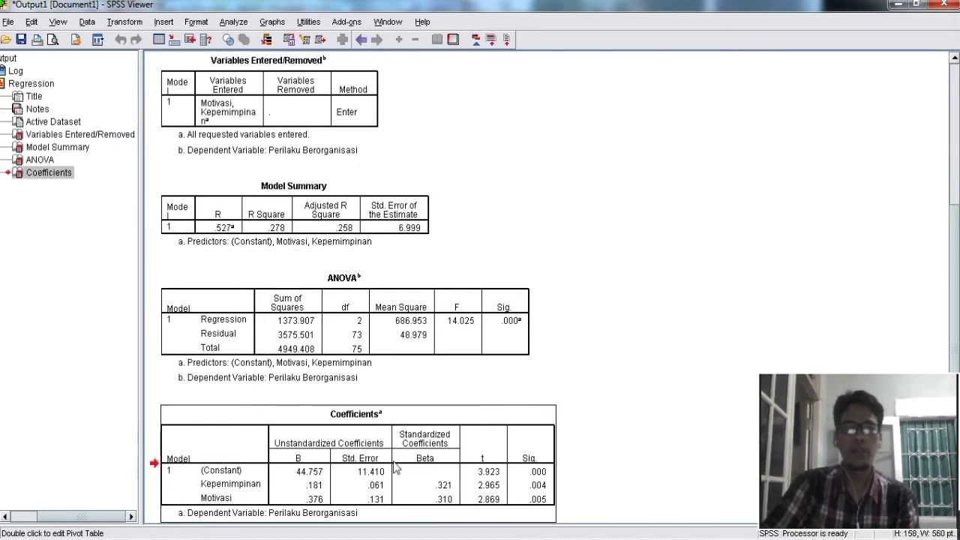
pyautogui.click(364, 120)
pyautogui.scroll(-1, 366, 122)
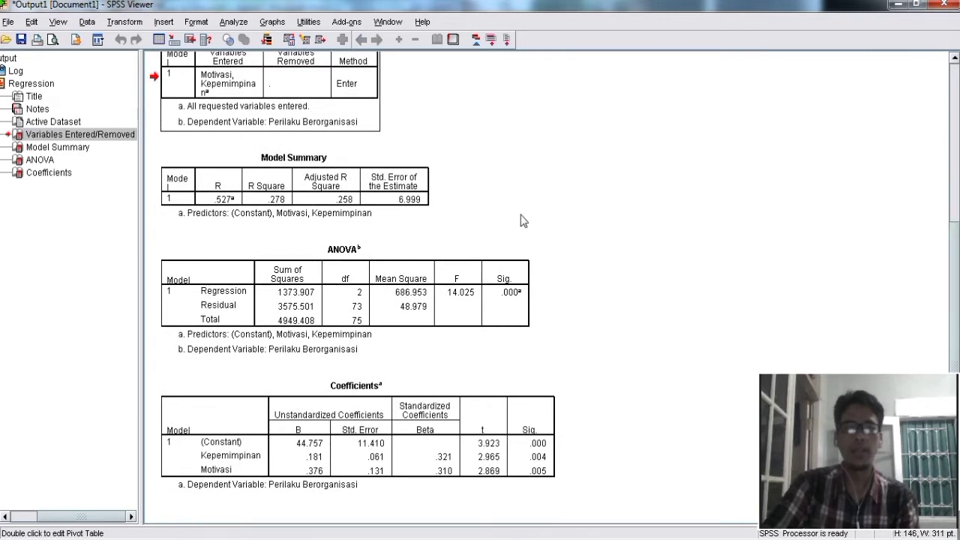
pyautogui.click(395, 197)
pyautogui.click(429, 294)
pyautogui.click(474, 443)
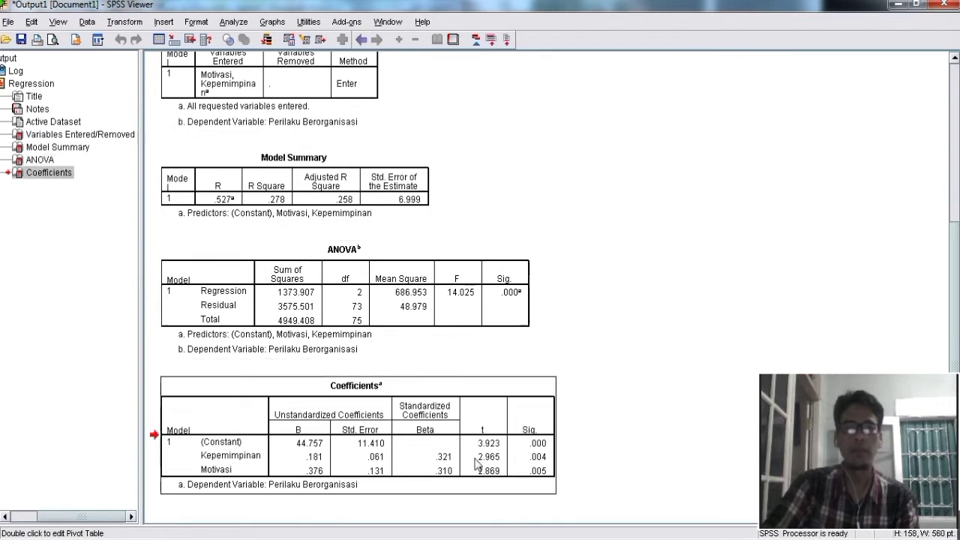
# Step: Copy the Coefficients table from the regression output and switch to the Word document Ringkasan Uji Prasyarat + regresi
pyautogui.click(318, 209)
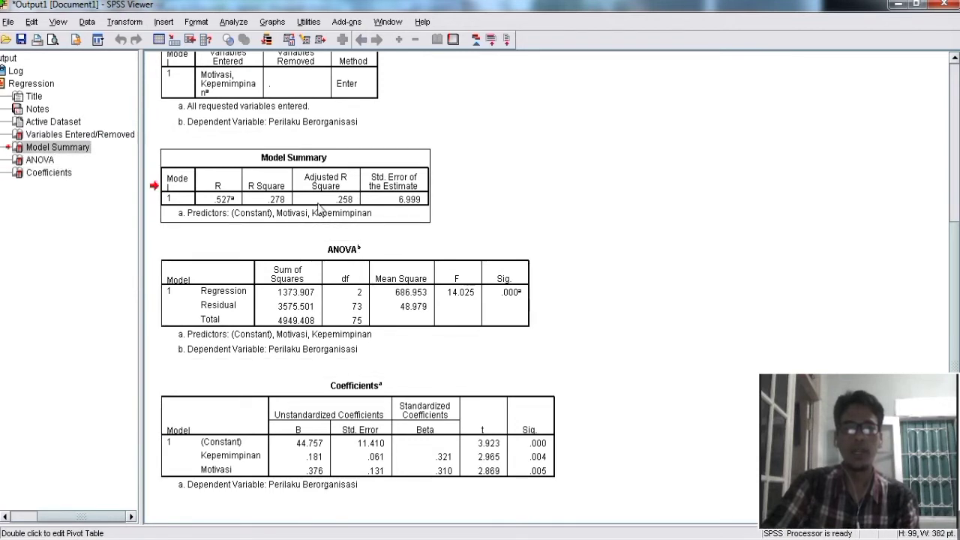
pyautogui.rightClick(318, 203)
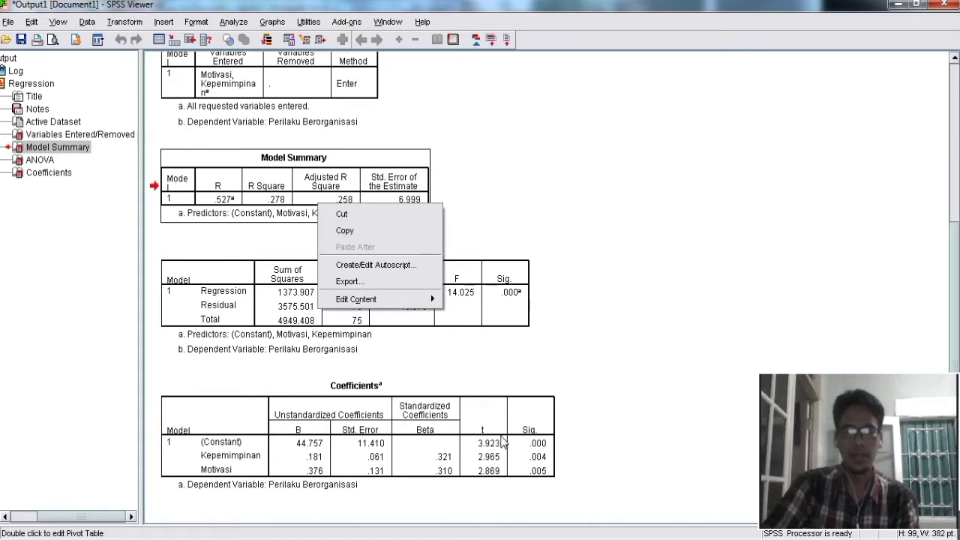
pyautogui.click(436, 420)
pyautogui.rightClick(434, 417)
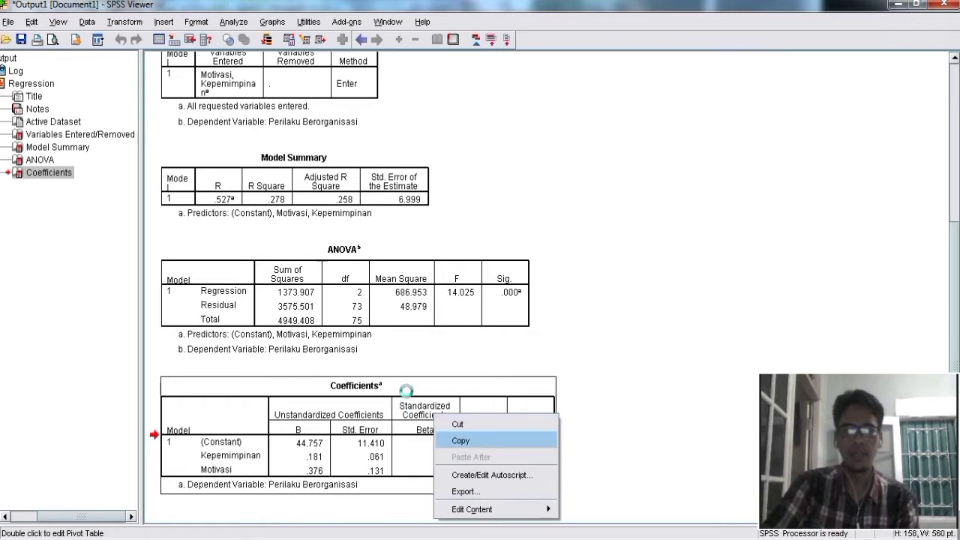
pyautogui.click(443, 538)
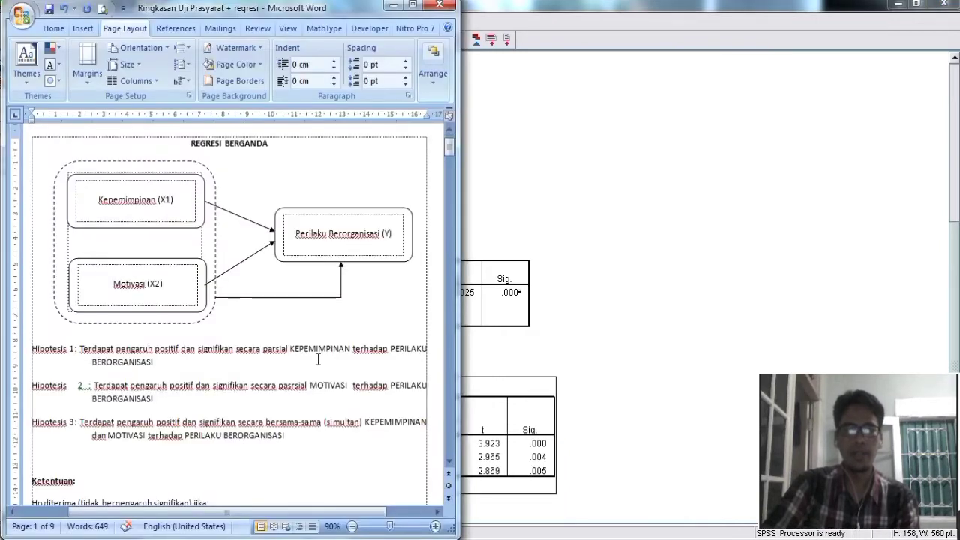
# Step: Maximize the document, paste the Coefficients table on a new page after the Ketentuan section, and add an empty line below it
pyautogui.click(412, 6)
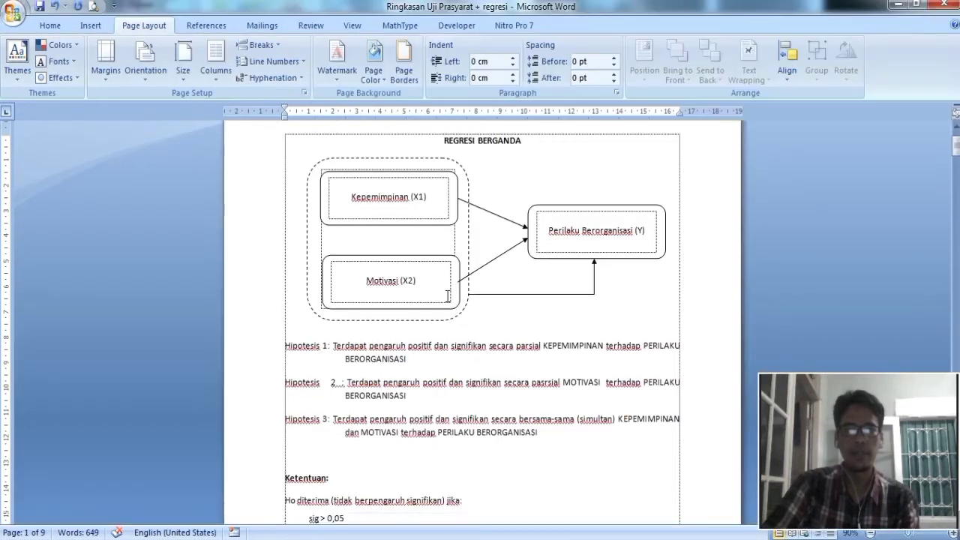
pyautogui.scroll(-5, 403, 338)
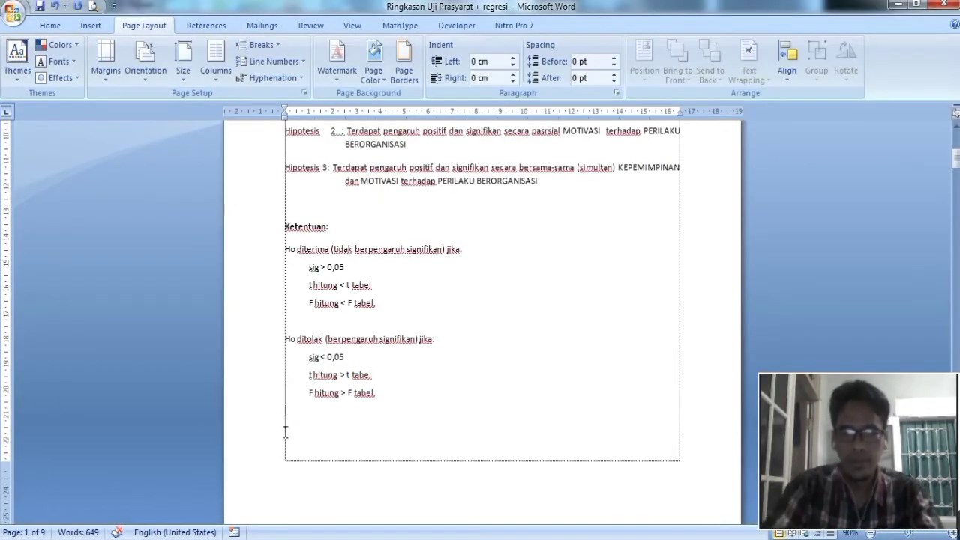
pyautogui.scroll(-3, 285, 491)
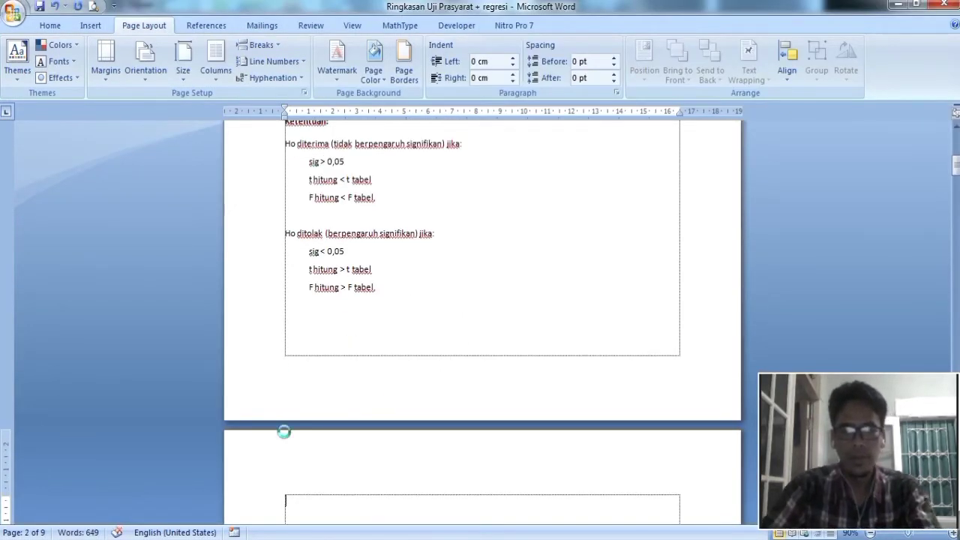
pyautogui.scroll(-3, 390, 409)
pyautogui.scroll(-5, 426, 404)
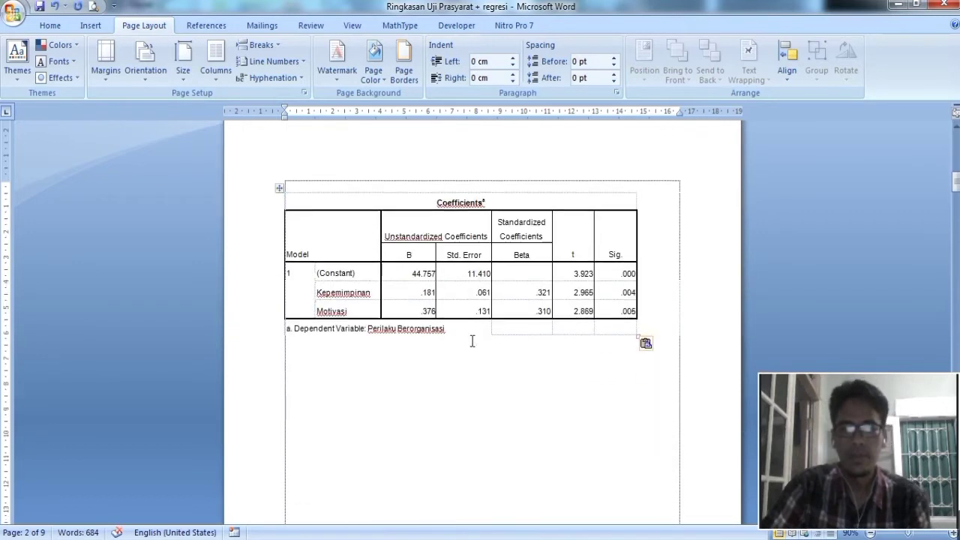
pyautogui.click(471, 338)
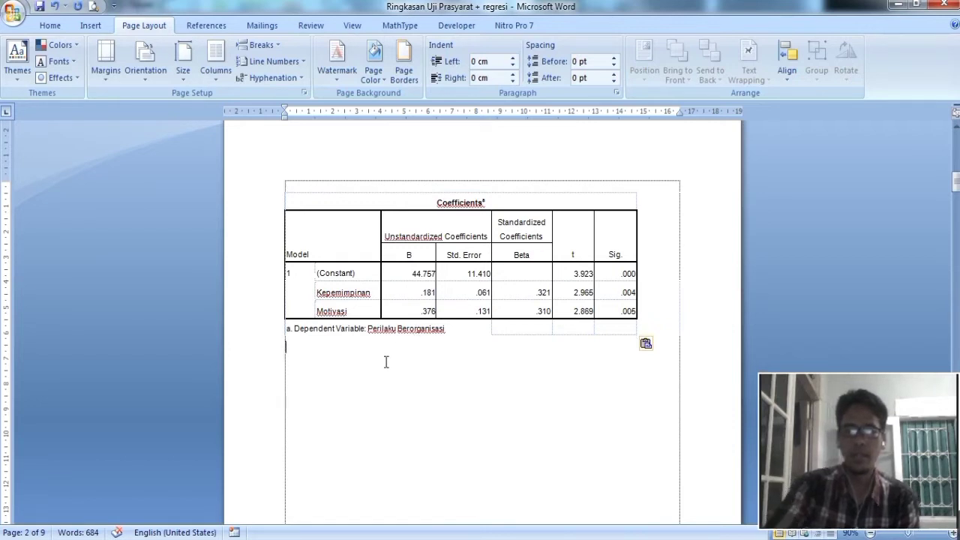
pyautogui.press('Return')
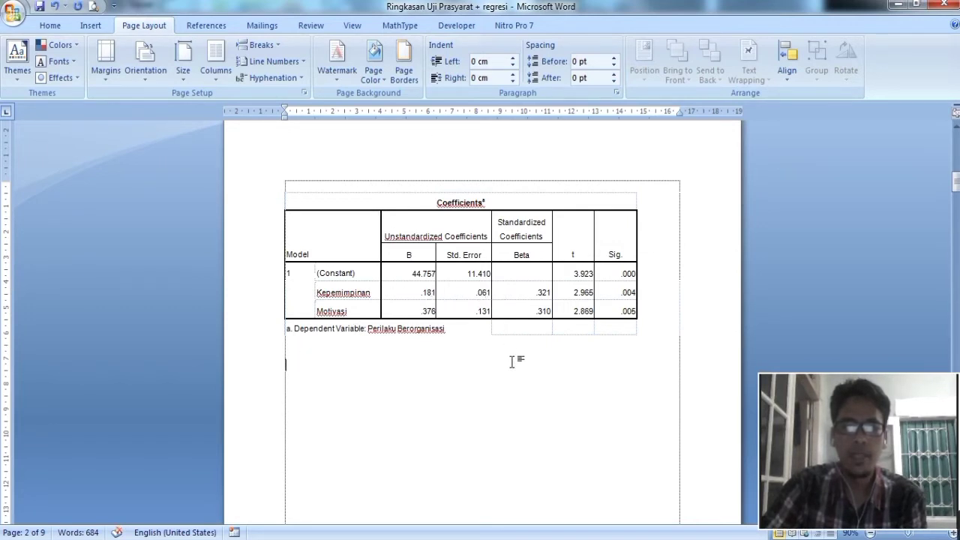
# Step: Copy the Hipotesis 1 and Hipotesis 2 statements from the first page and paste them below the Coefficients table
pyautogui.scroll(10, 502, 372)
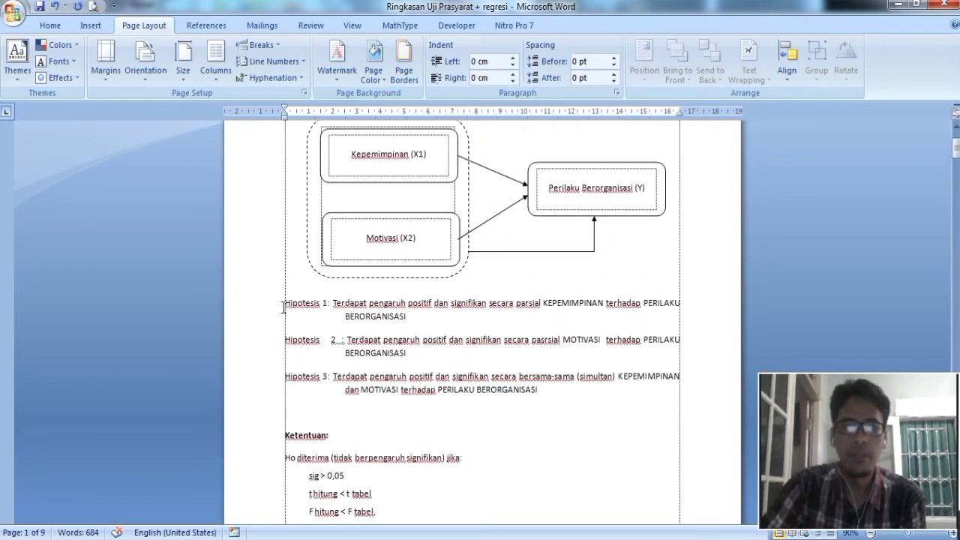
pyautogui.moveTo(284, 308); pyautogui.dragTo(452, 350)
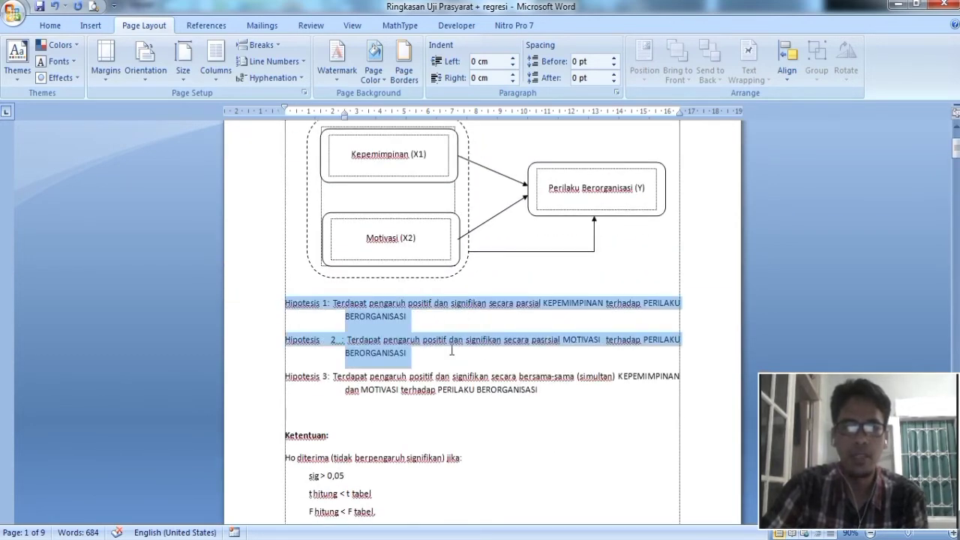
pyautogui.scroll(-2, 451, 350)
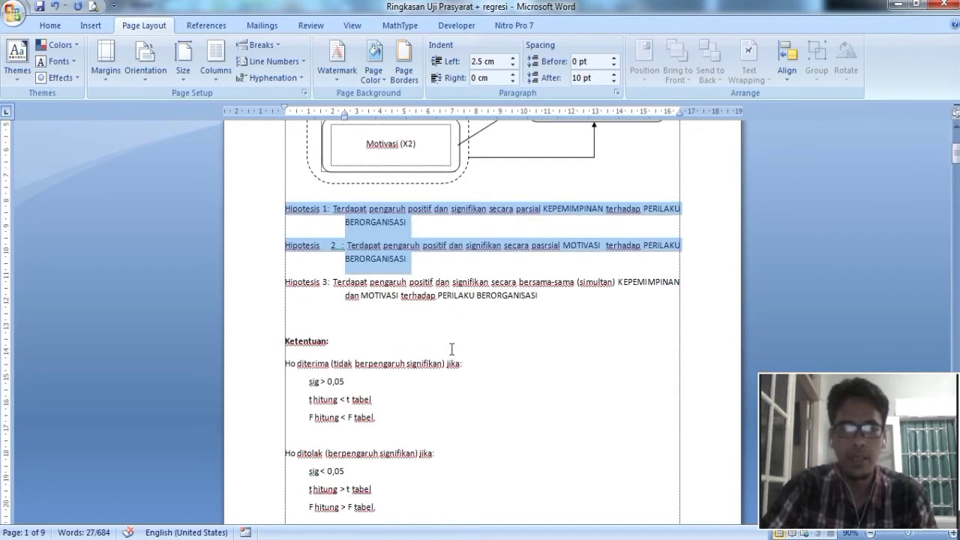
pyautogui.scroll(-10, 452, 350)
pyautogui.click(366, 306)
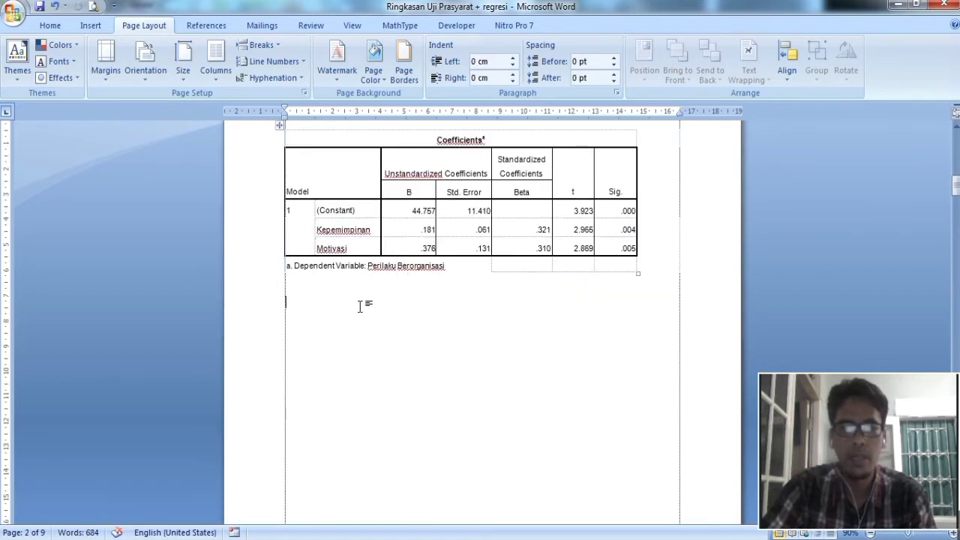
pyautogui.hotkey('ctrl', 'v')
pyautogui.click(427, 315)
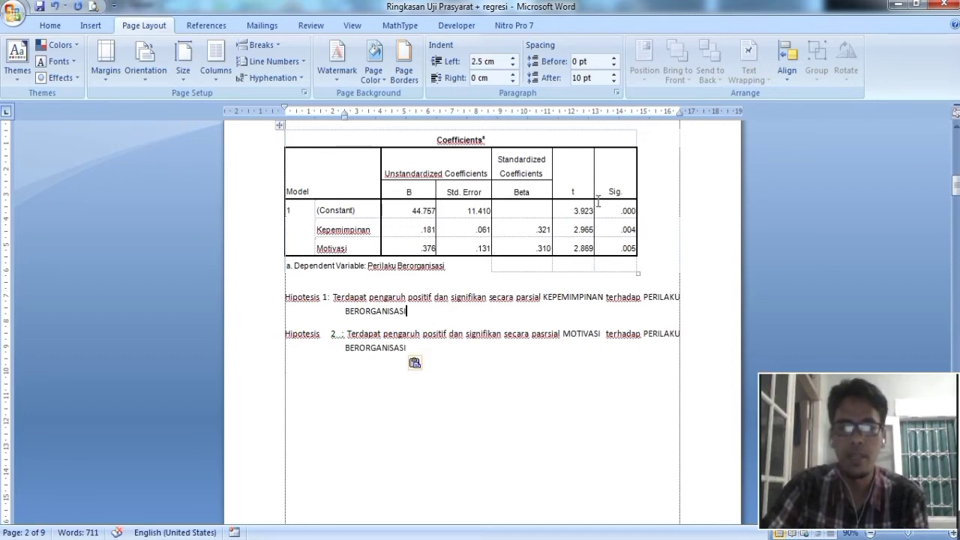
# Step: Review the Ketentuan criteria for accepting and rejecting Ho against the t column of the Coefficients table
pyautogui.doubleClick(578, 191)
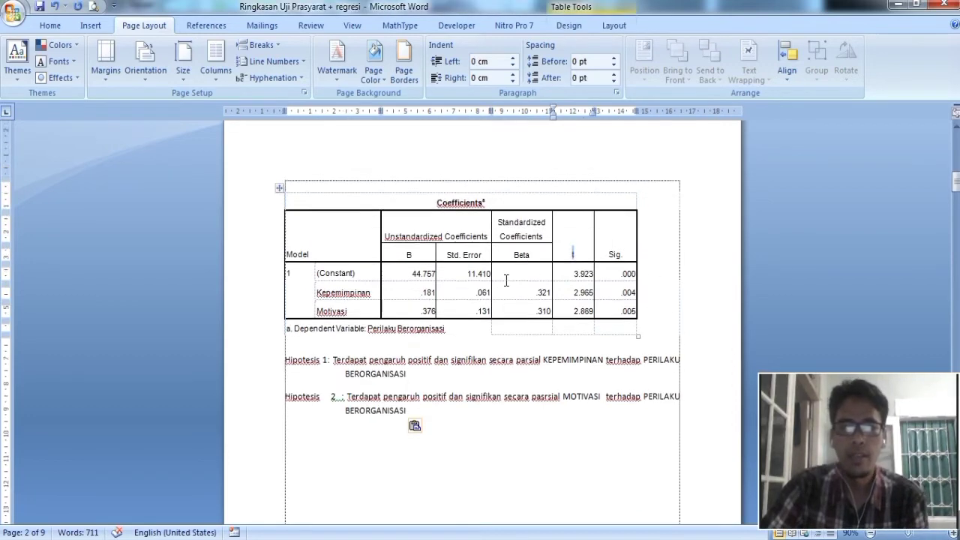
pyautogui.scroll(-6, 506, 279)
pyautogui.click(330, 243)
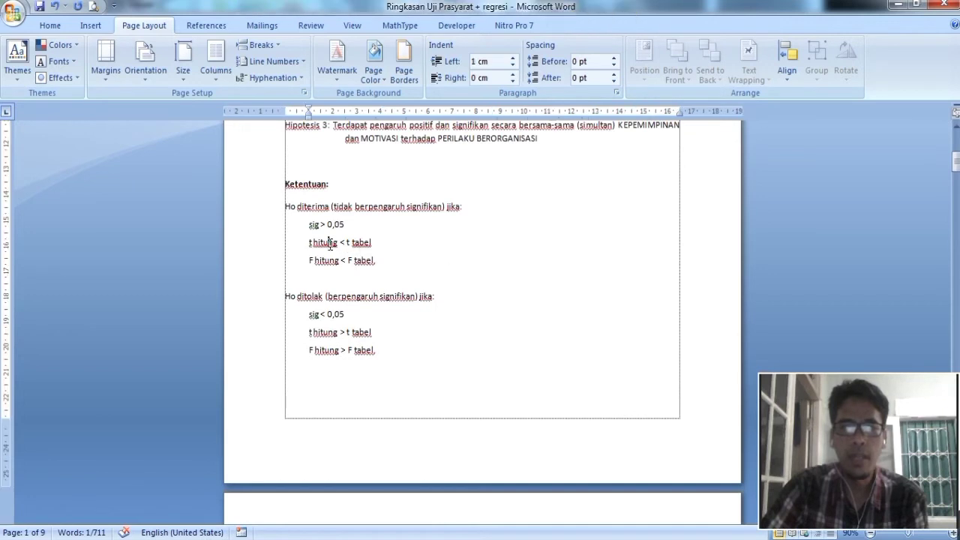
pyautogui.moveTo(304, 224); pyautogui.dragTo(351, 225)
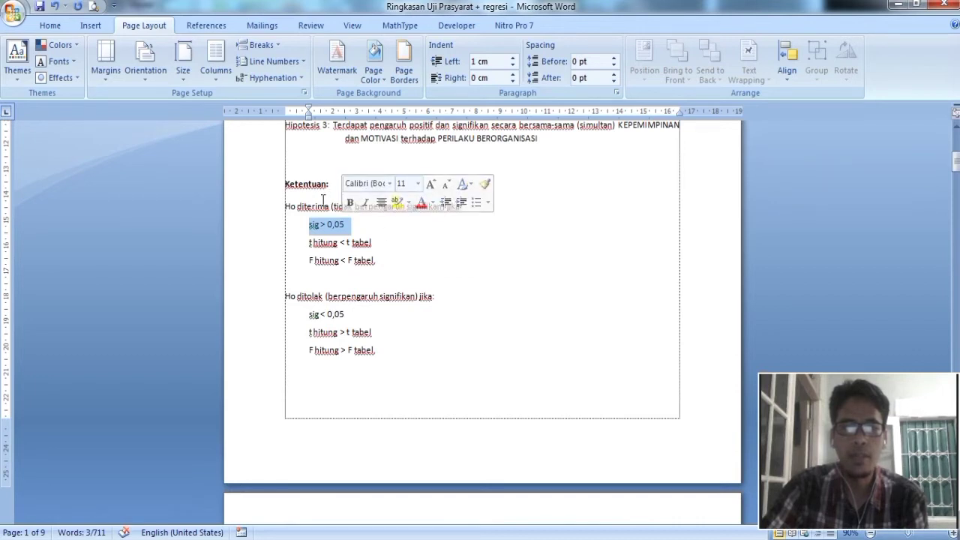
pyautogui.click(351, 294)
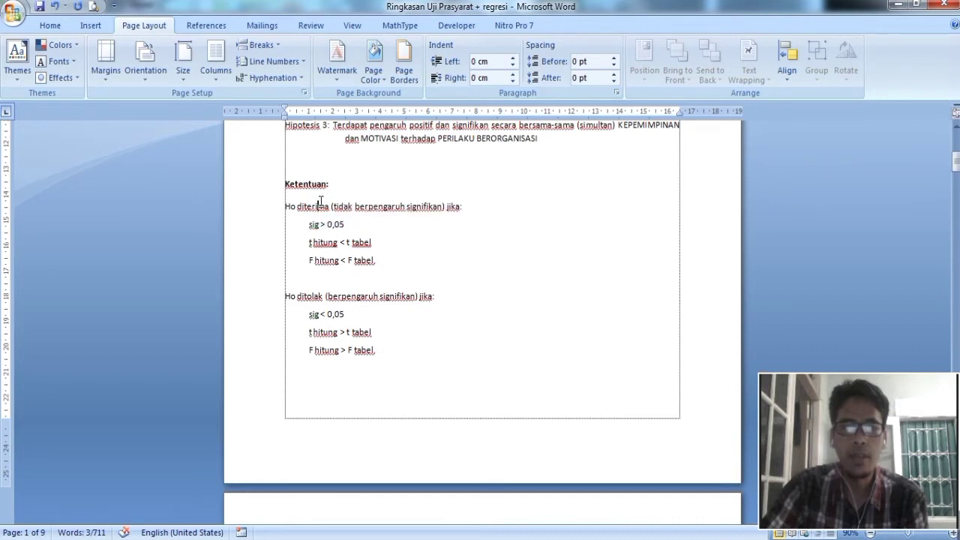
pyautogui.click(333, 315)
pyautogui.click(295, 300)
pyautogui.scroll(-8, 452, 358)
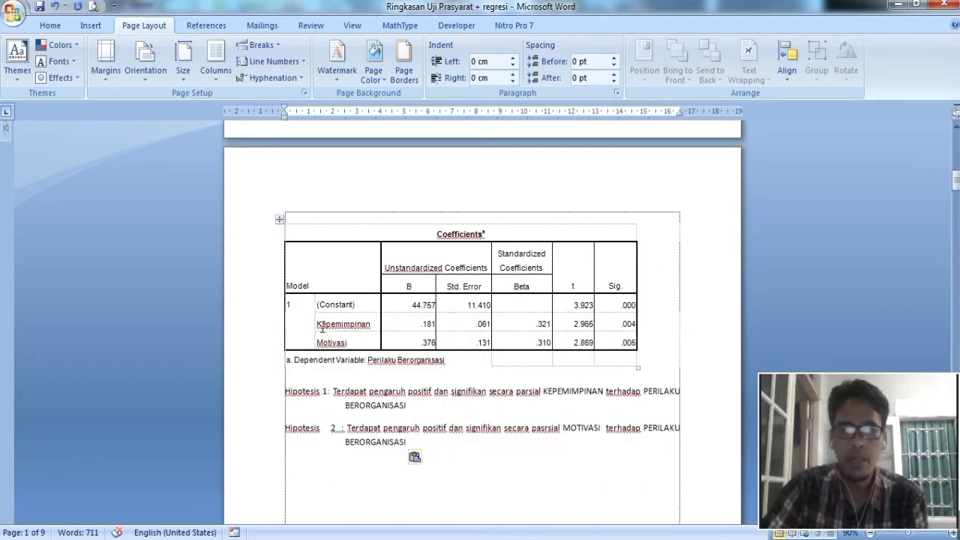
# Step: Highlight the Sig. values of Kepemimpinan and Motivasi in yellow in the Coefficients table
pyautogui.moveTo(322, 328); pyautogui.dragTo(354, 337)
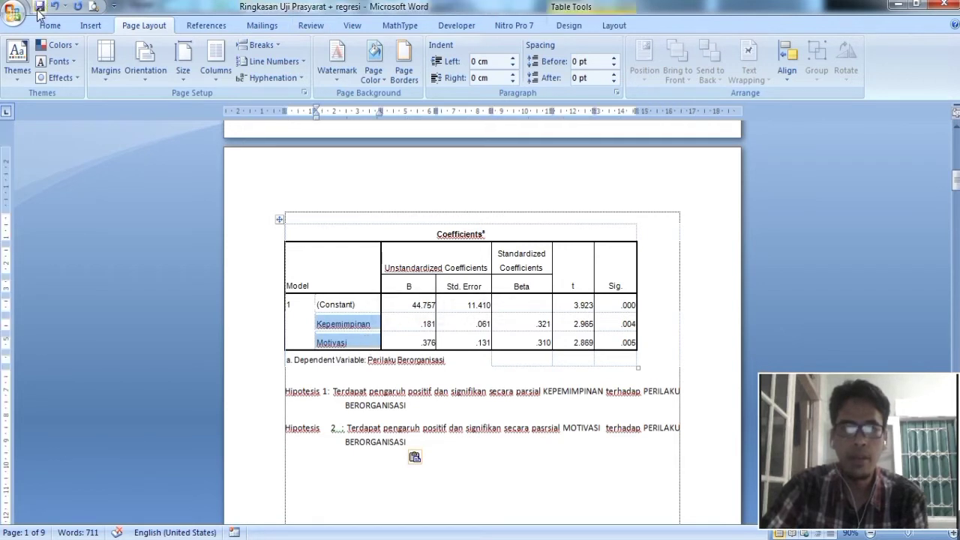
pyautogui.moveTo(631, 324); pyautogui.dragTo(627, 343)
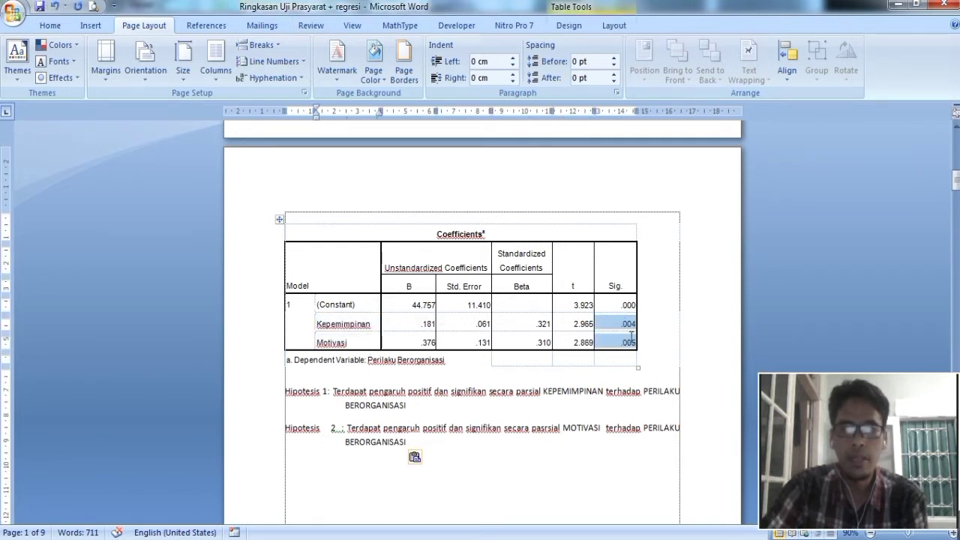
pyautogui.click(42, 27)
pyautogui.click(253, 72)
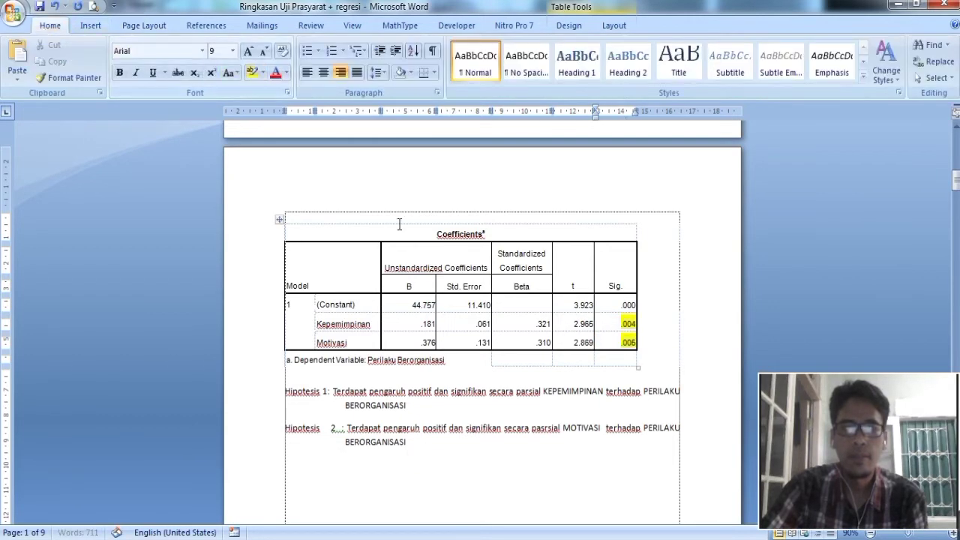
pyautogui.click(611, 357)
# Step: Insert two empty paragraphs between the pasted Hipotesis 1 and Hipotesis 2 statements
pyautogui.scroll(-3, 476, 365)
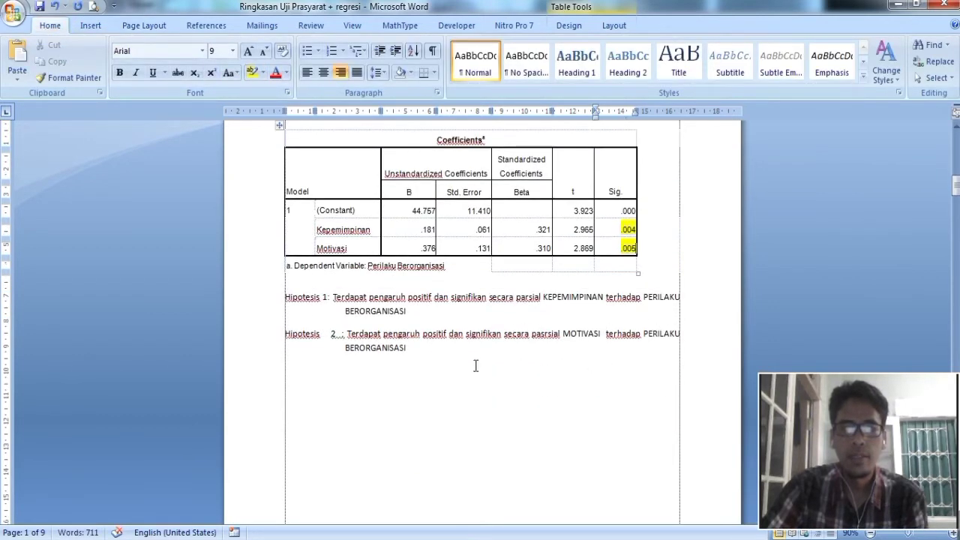
pyautogui.click(445, 308)
pyautogui.press('Return')
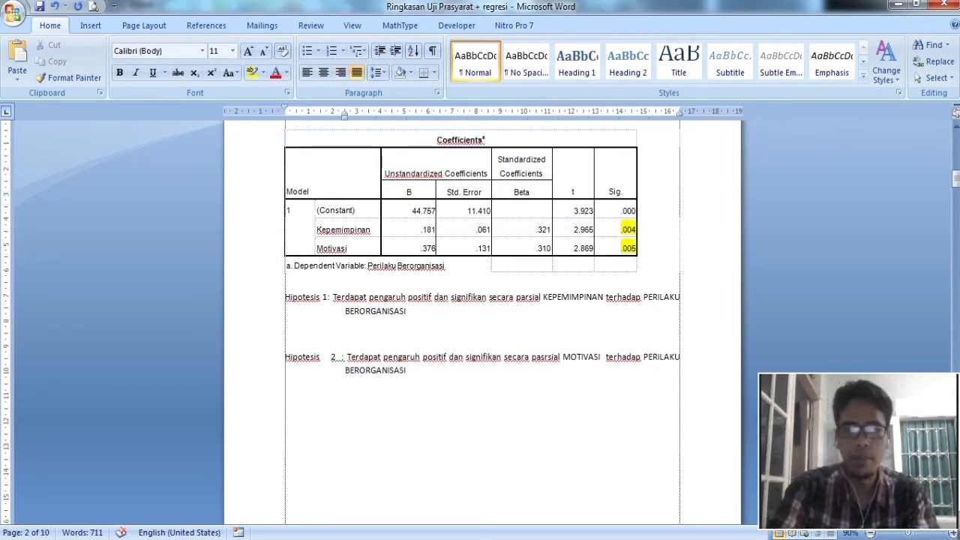
pyautogui.press('Return')
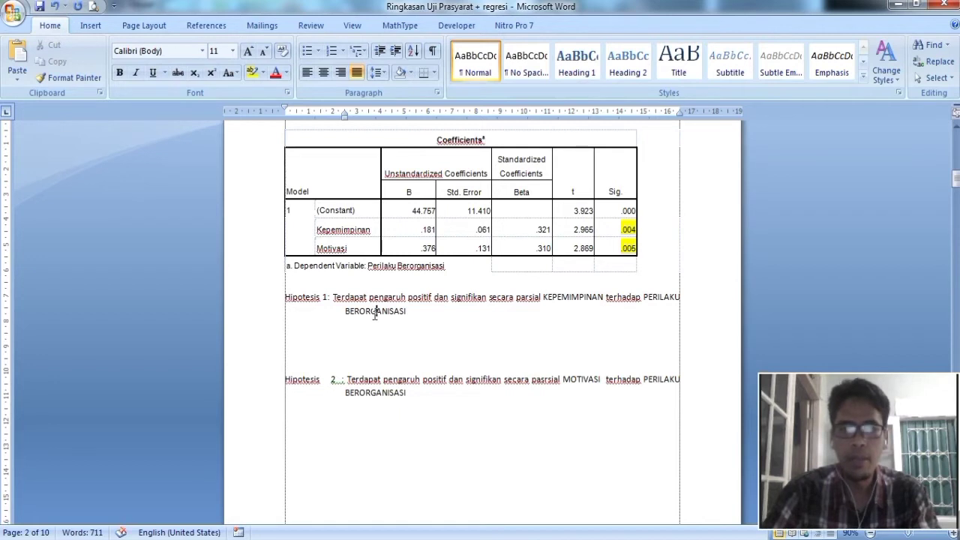
# Step: Write "Sig = 0,004" below Hipotesis 1, using the Kepemimpinan significance value from the Coefficients table
pyautogui.moveTo(318, 226); pyautogui.dragTo(370, 231)
pyautogui.moveTo(378, 268); pyautogui.dragTo(432, 272)
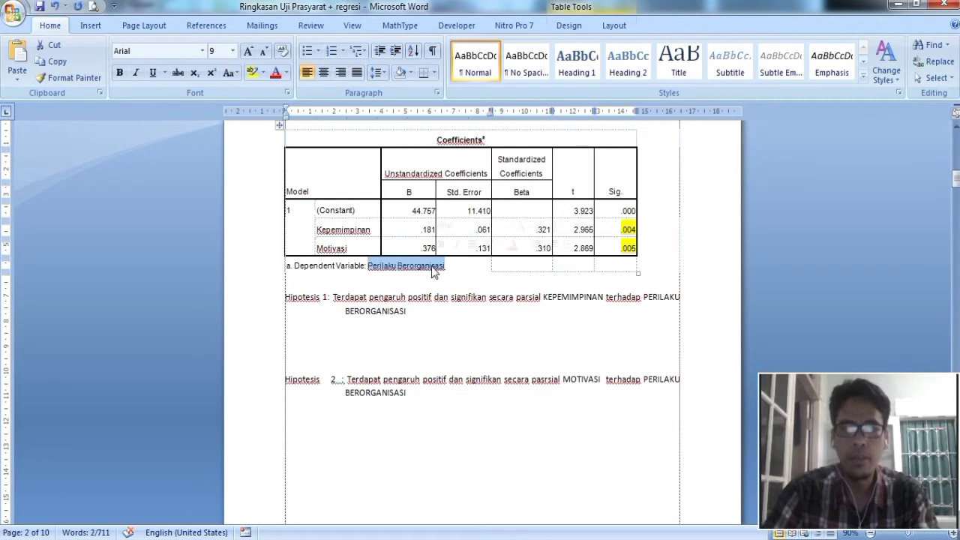
pyautogui.click(349, 229)
pyautogui.click(328, 314)
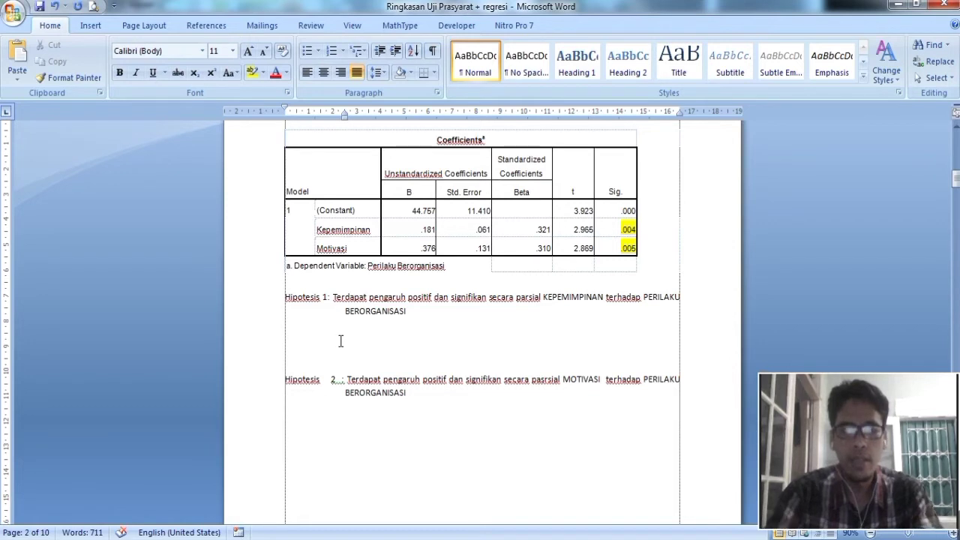
pyautogui.write('Sig')
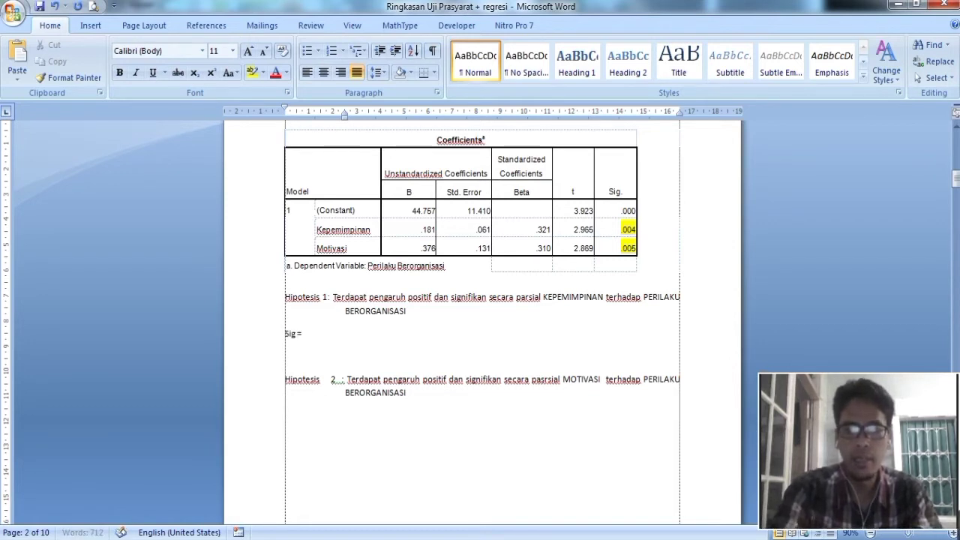
pyautogui.write(' =')
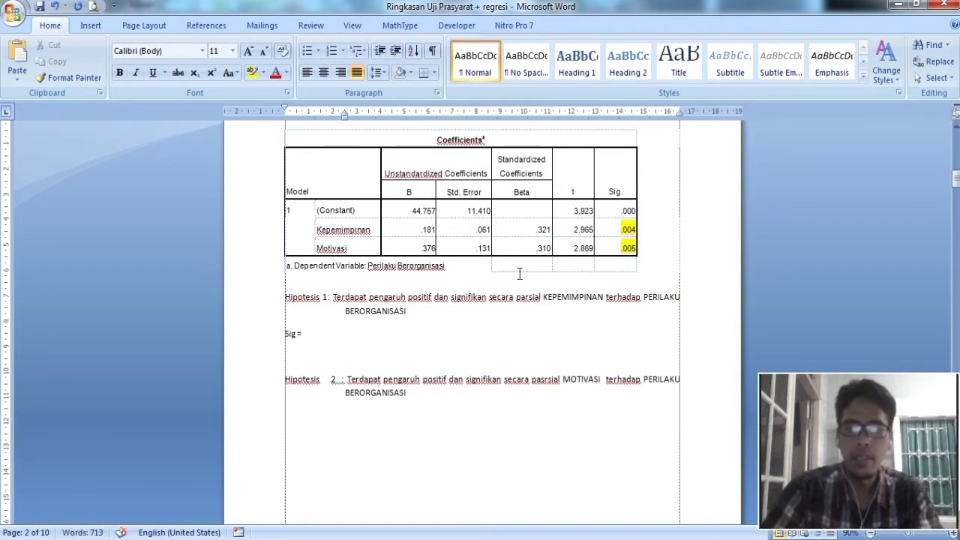
pyautogui.doubleClick(627, 230)
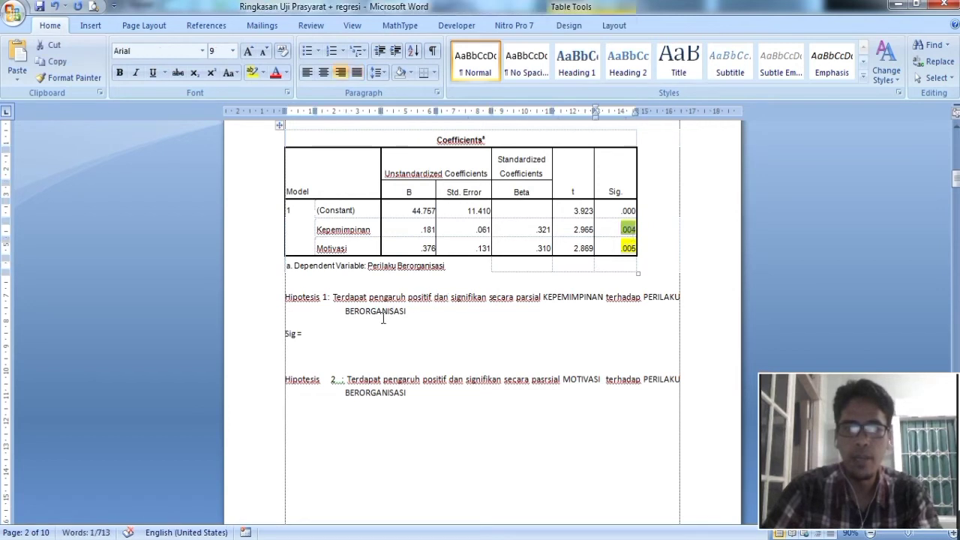
pyautogui.click(352, 330)
pyautogui.write('0')
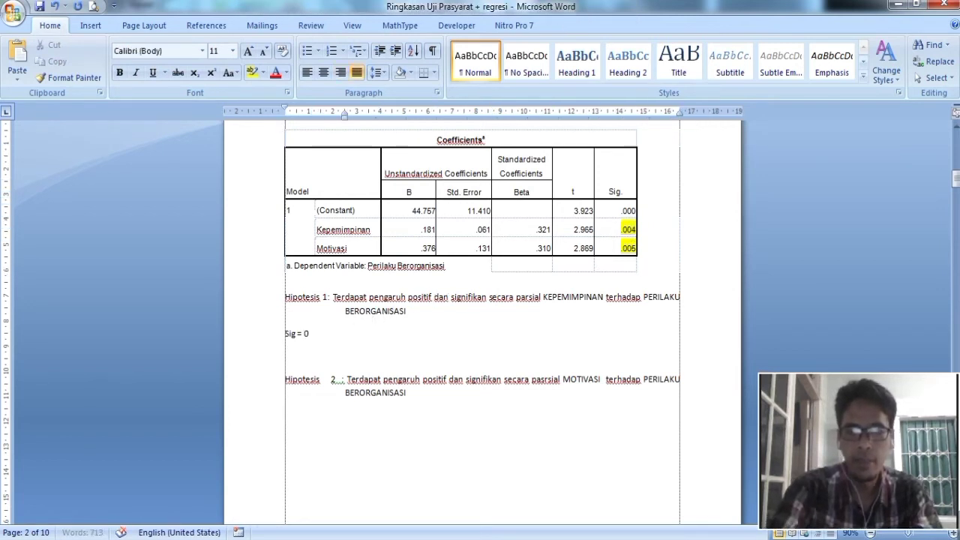
pyautogui.write(',004')
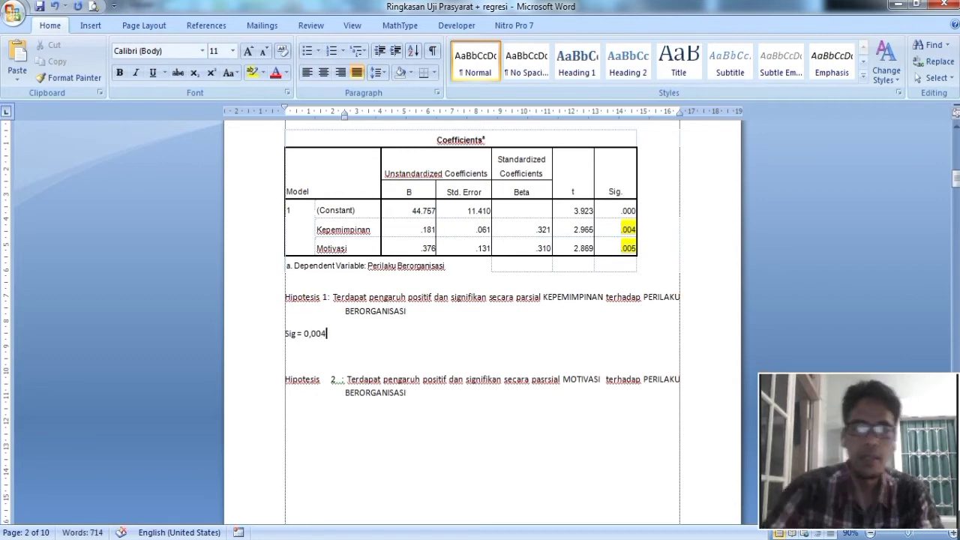
# Step: Check the significance criterion for rejecting Ho in the Ketentuan section
pyautogui.scroll(3, 480, 300)
pyautogui.scroll(5, 480, 315)
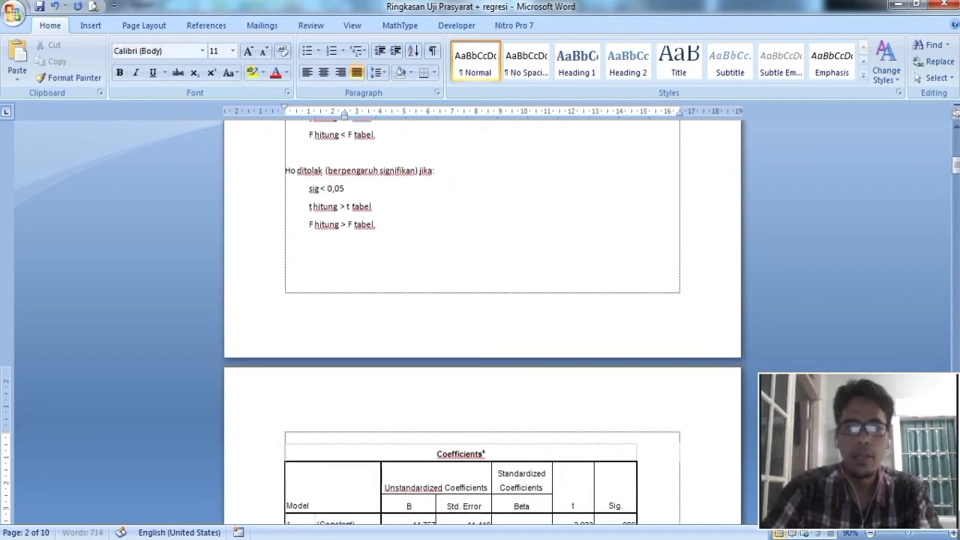
pyautogui.scroll(-14, 480, 315)
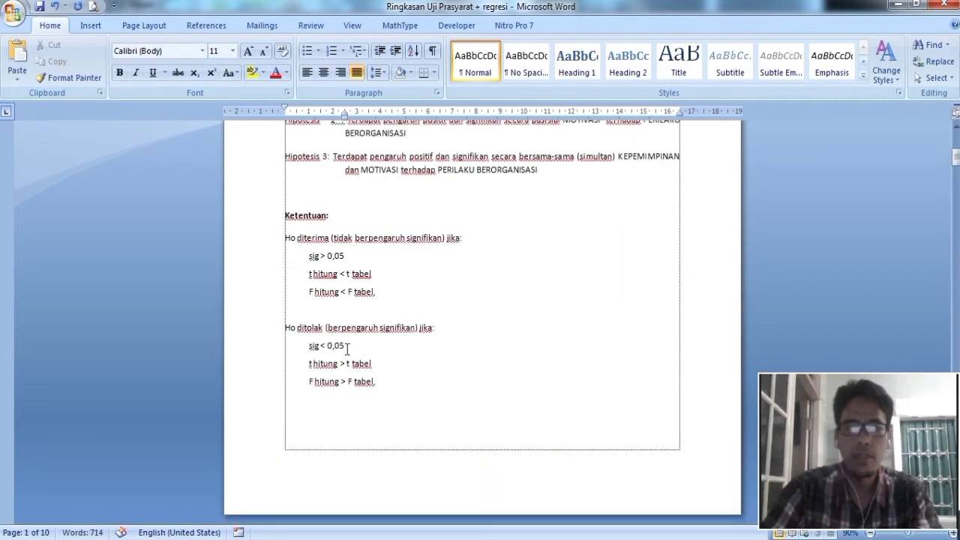
# Step: Copy "< 0,05" from the Ho ditolak criteria and append it to "Sig = 0,004" below Hipotesis 1
pyautogui.moveTo(347, 347); pyautogui.dragTo(320, 346)
pyautogui.hotkey('ctrl', 'c')
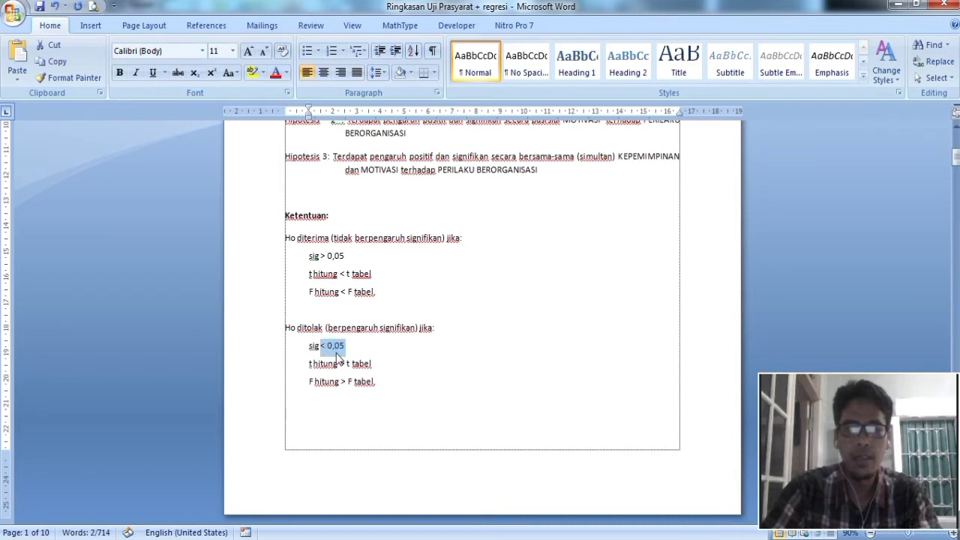
pyautogui.scroll(-10, 351, 366)
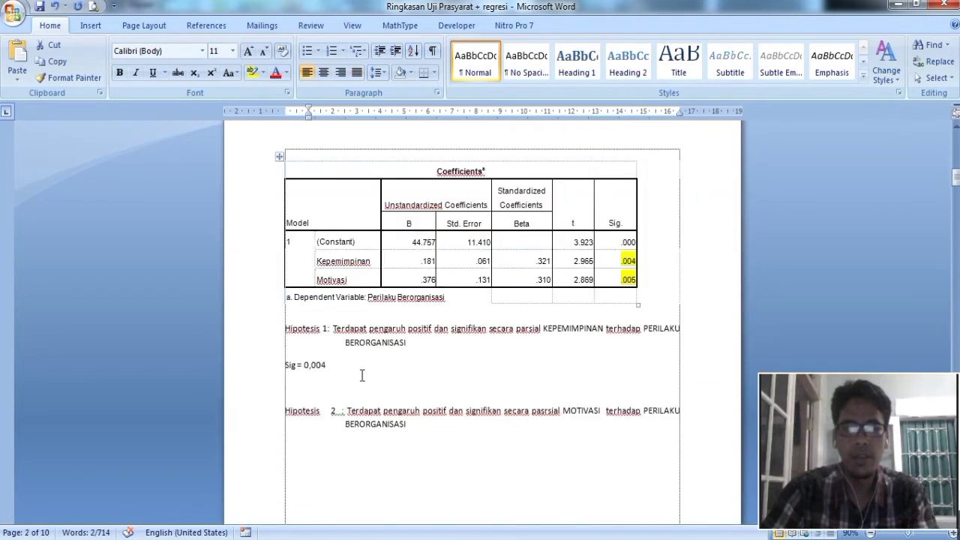
pyautogui.click(352, 365)
pyautogui.hotkey('ctrl', 'v')
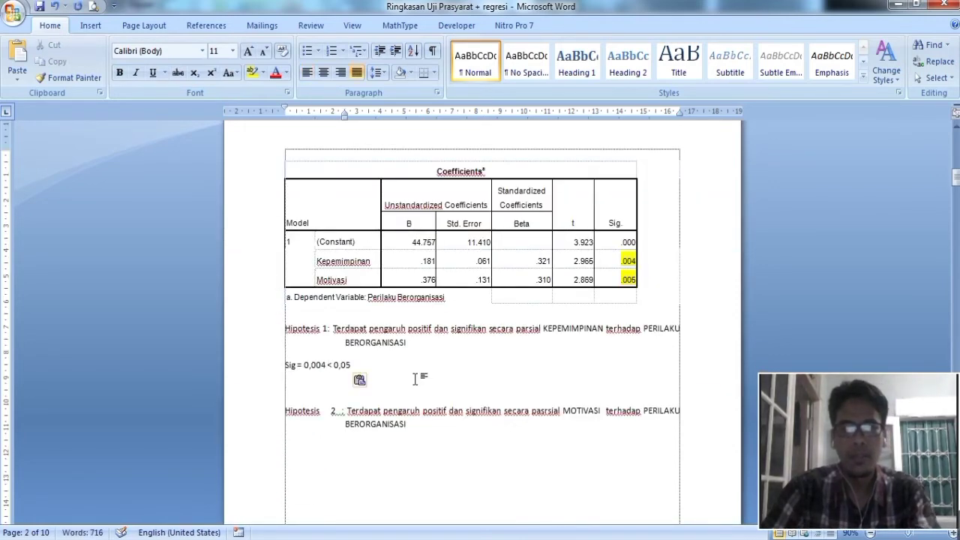
# Step: Extend the Hipotesis 1 significance line with "maka" and the phrase "Ho ditolak (berpengaruh signifikan)" copied from the Ketentuan section
pyautogui.scroll(7, 415, 379)
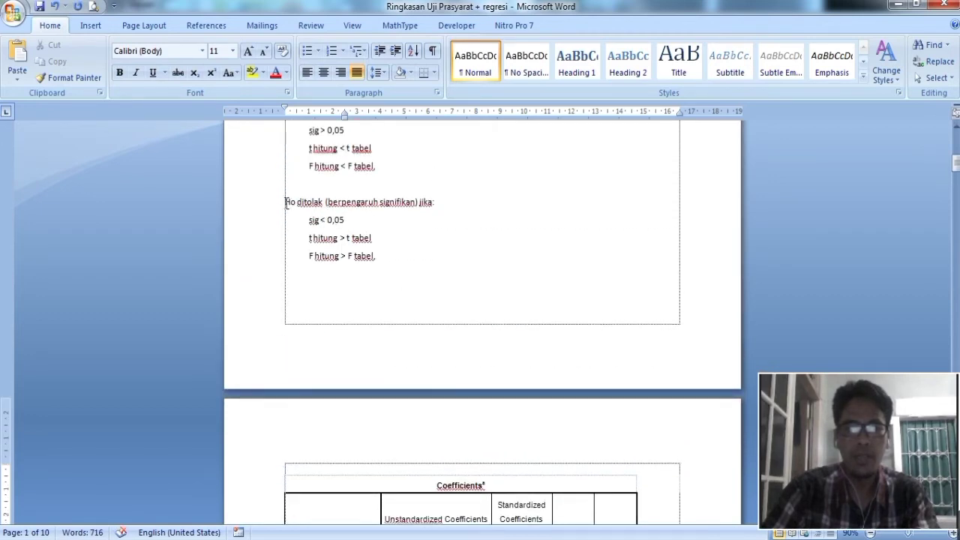
pyautogui.moveTo(285, 202); pyautogui.dragTo(425, 205)
pyautogui.hotkey('ctrl', 'c')
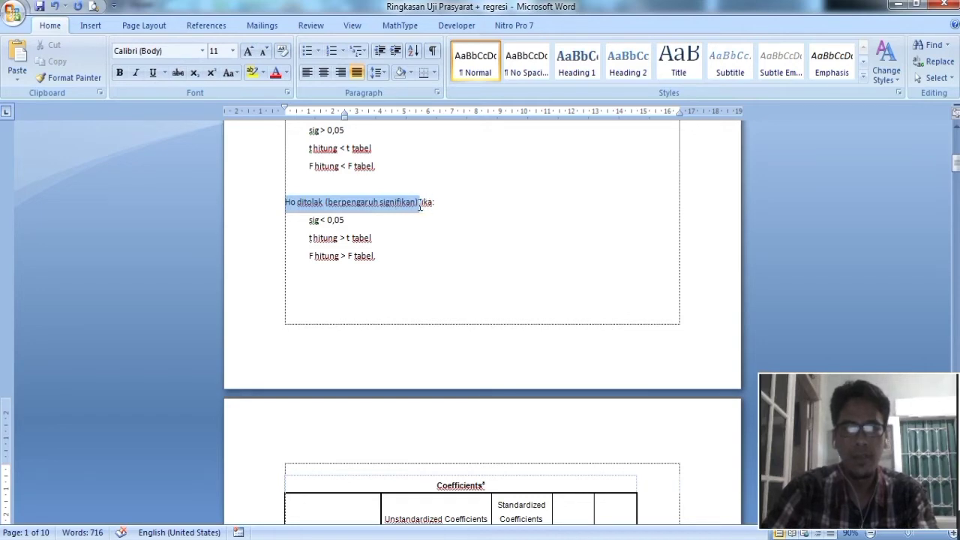
pyautogui.scroll(-10, 415, 234)
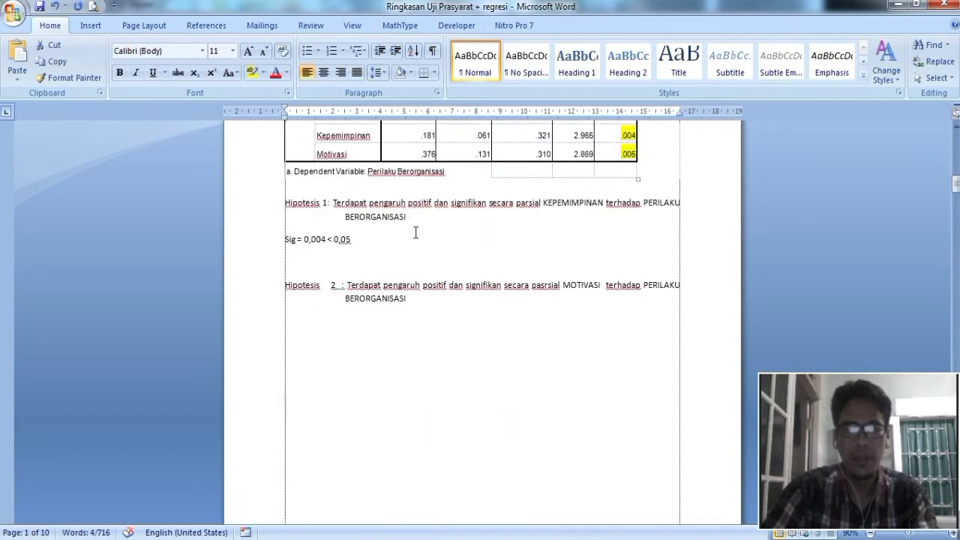
pyautogui.click(415, 234)
pyautogui.write('maka')
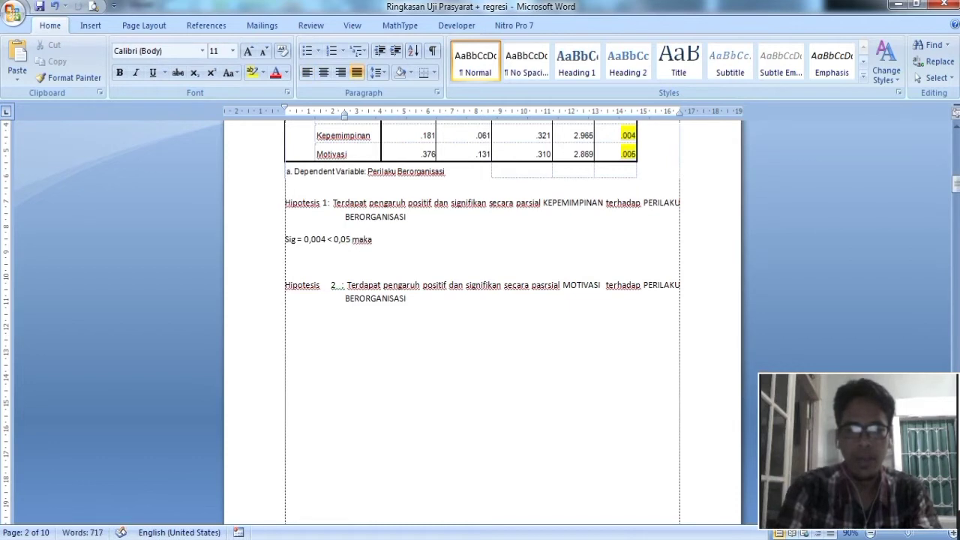
pyautogui.hotkey('ctrl', 'v')
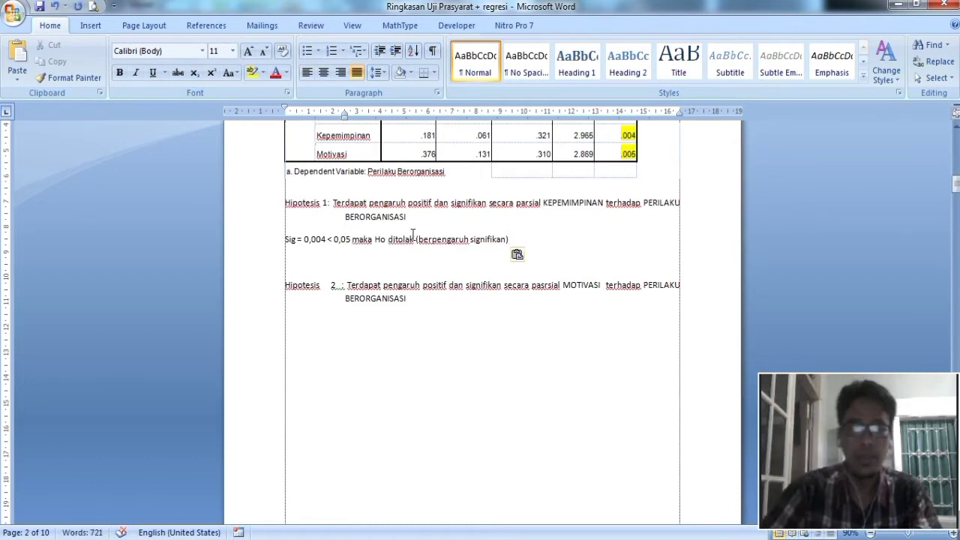
# Step: Replace the opening parenthesis before "berpengaruh" with "artinya" and add KEPEMIMPINAN, copied from the Hipotesis 1 statement, after it
pyautogui.click(418, 244)
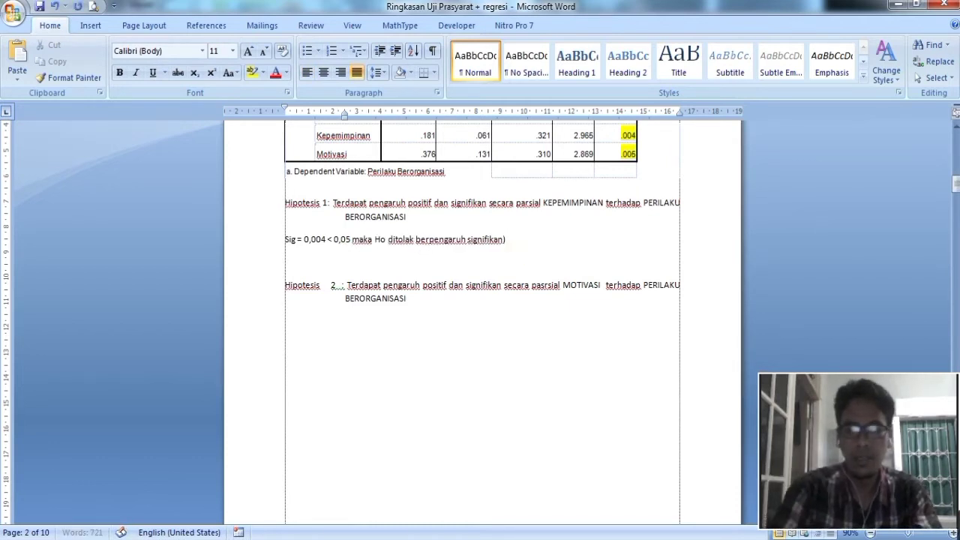
pyautogui.press('BackSpace')
pyautogui.write('artinya')
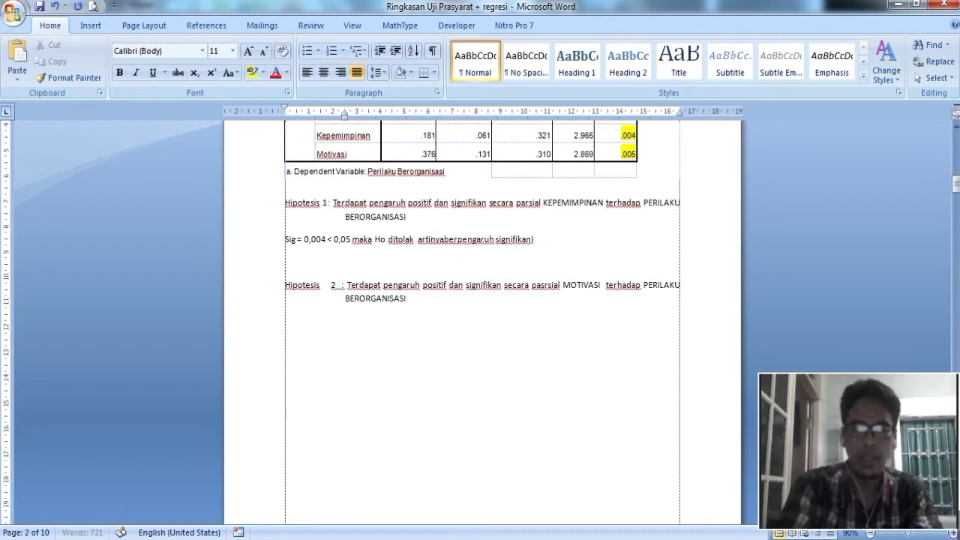
pyautogui.moveTo(543, 203); pyautogui.dragTo(604, 204)
pyautogui.hotkey('ctrl', 'c')
pyautogui.click(447, 240)
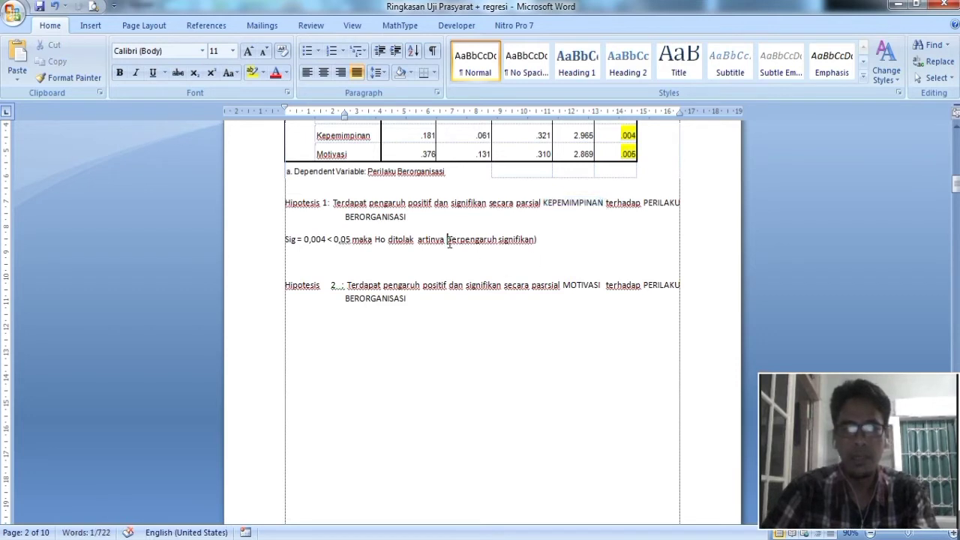
pyautogui.hotkey('ctrl', 'v')
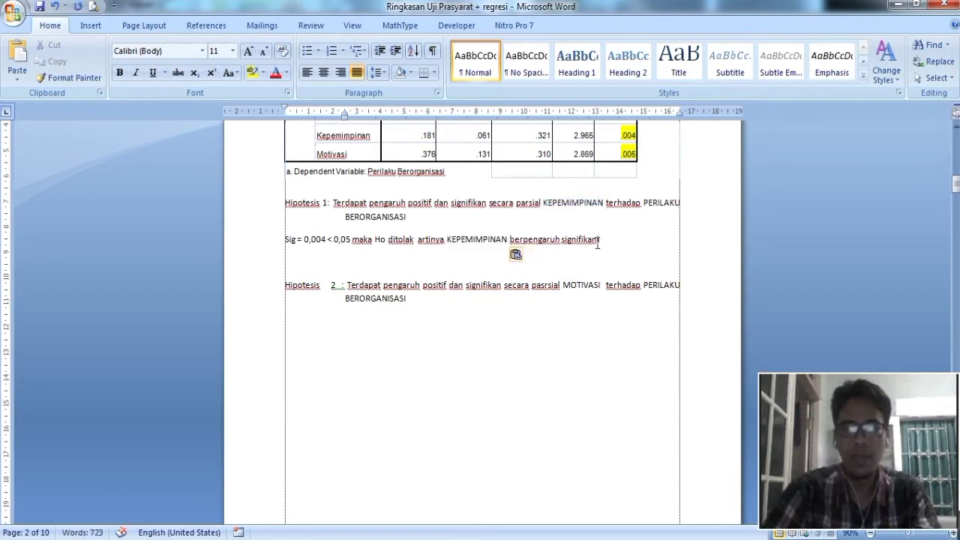
# Step: Replace the closing parenthesis after "signifikan" with "terhadap" and PERILAKU BERORGANISASI copied from the Hipotesis 1 statement
pyautogui.click(598, 242)
pyautogui.write('t')
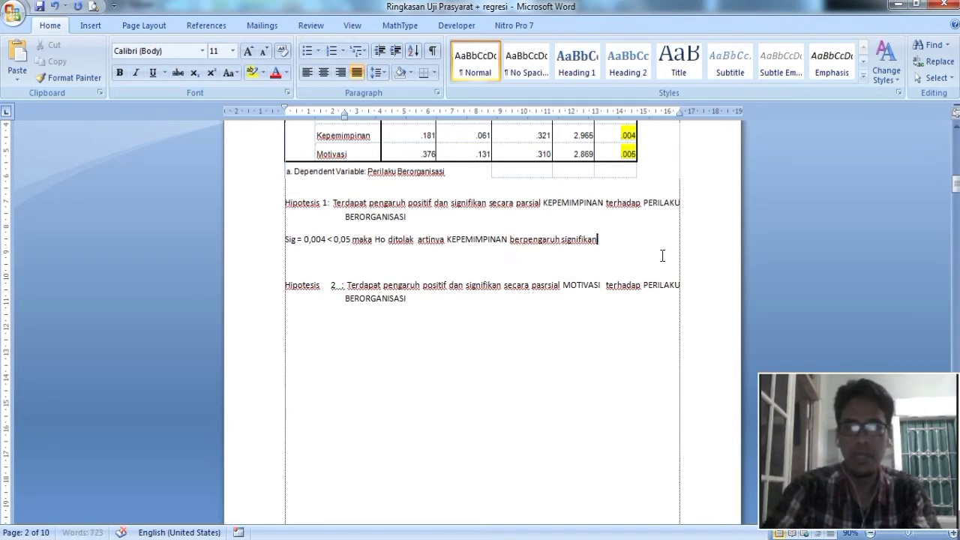
pyautogui.write('erhadap')
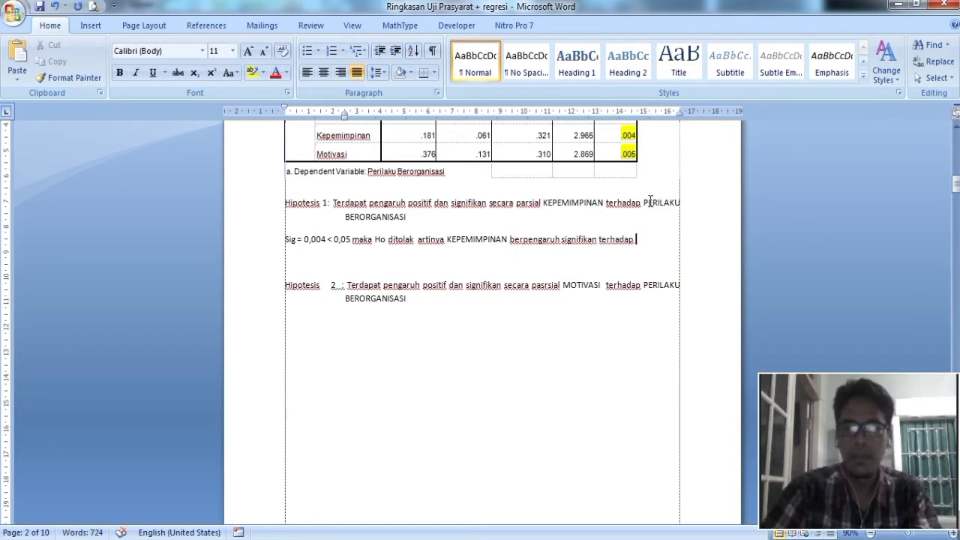
pyautogui.moveTo(650, 201); pyautogui.dragTo(411, 226)
pyautogui.hotkey('ctrl', 'c')
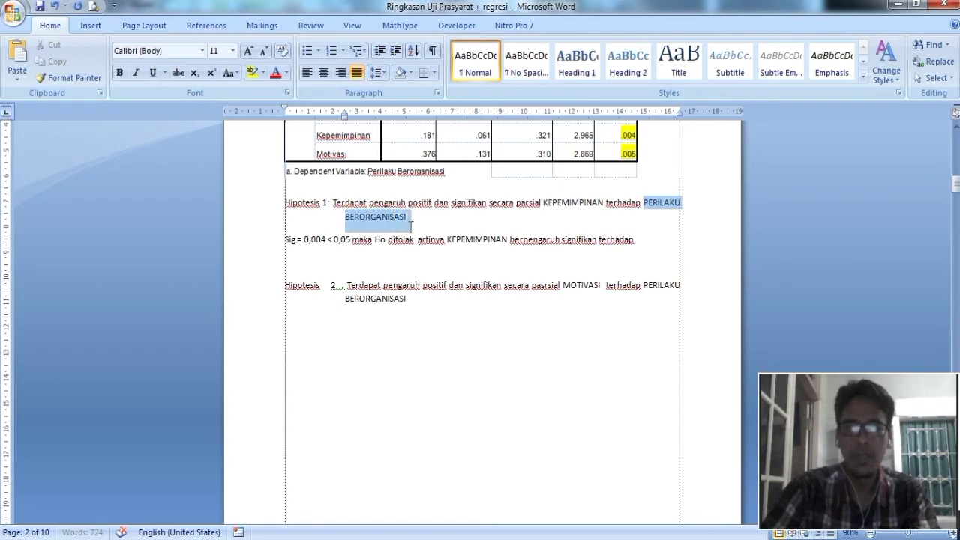
pyautogui.click(642, 239)
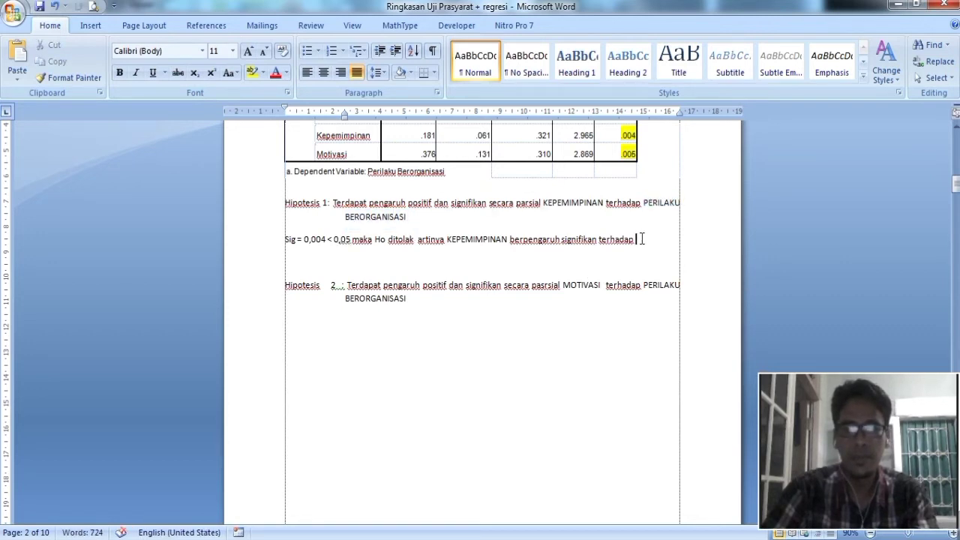
pyautogui.hotkey('ctrl', 'v')
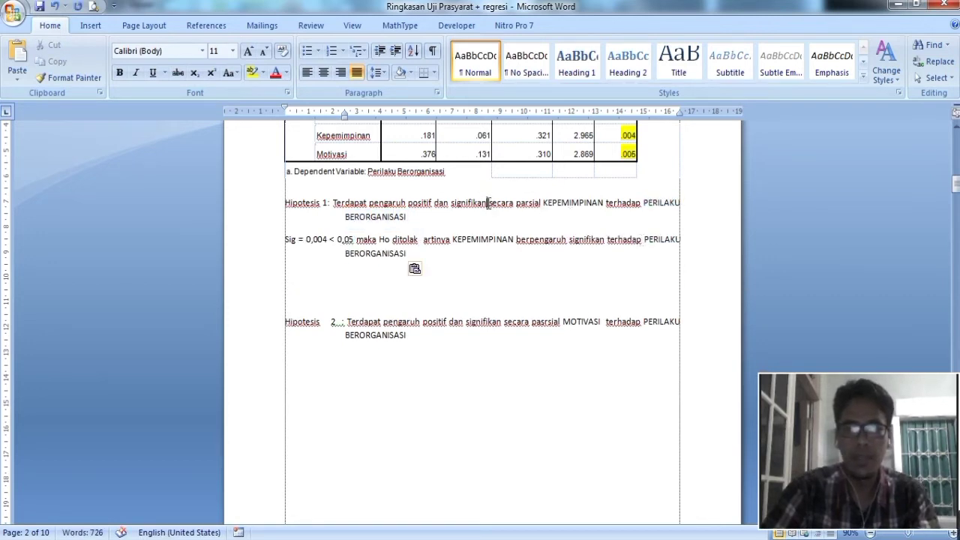
# Step: Copy "secara parsial" from the Hipotesis 1 statement and insert it before KEPEMIMPINAN in the conclusion line
pyautogui.moveTo(488, 203); pyautogui.dragTo(540, 204)
pyautogui.click(488, 202)
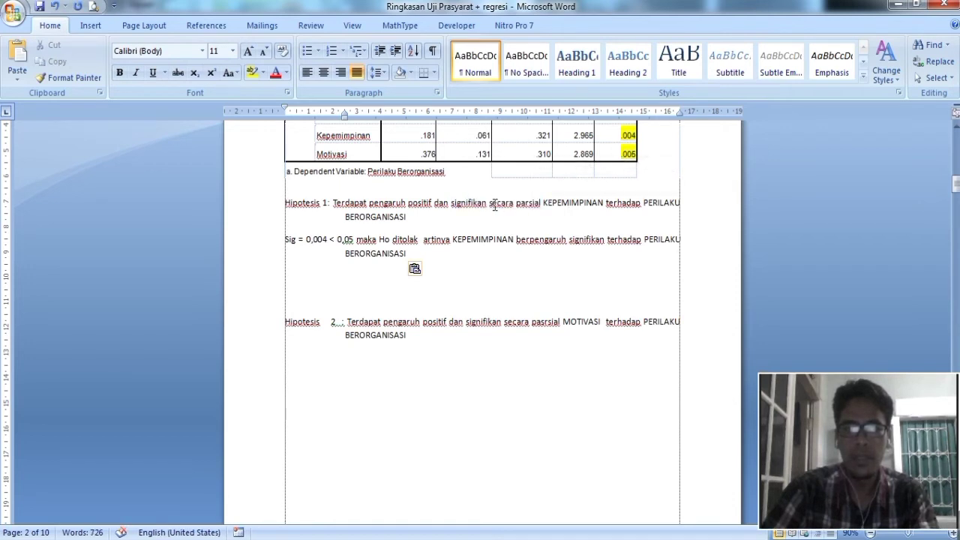
pyautogui.moveTo(489, 202); pyautogui.dragTo(541, 204)
pyautogui.hotkey('ctrl', 'c')
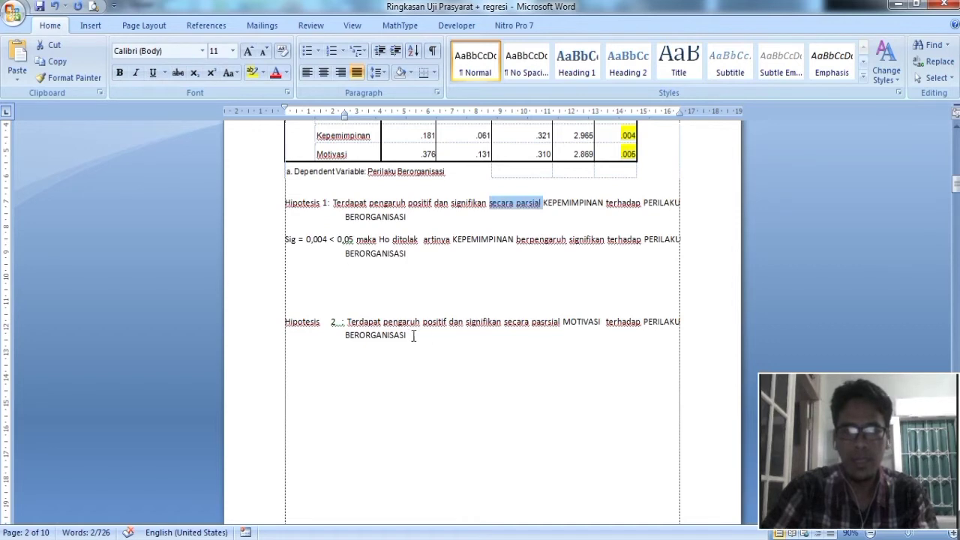
pyautogui.click(452, 244)
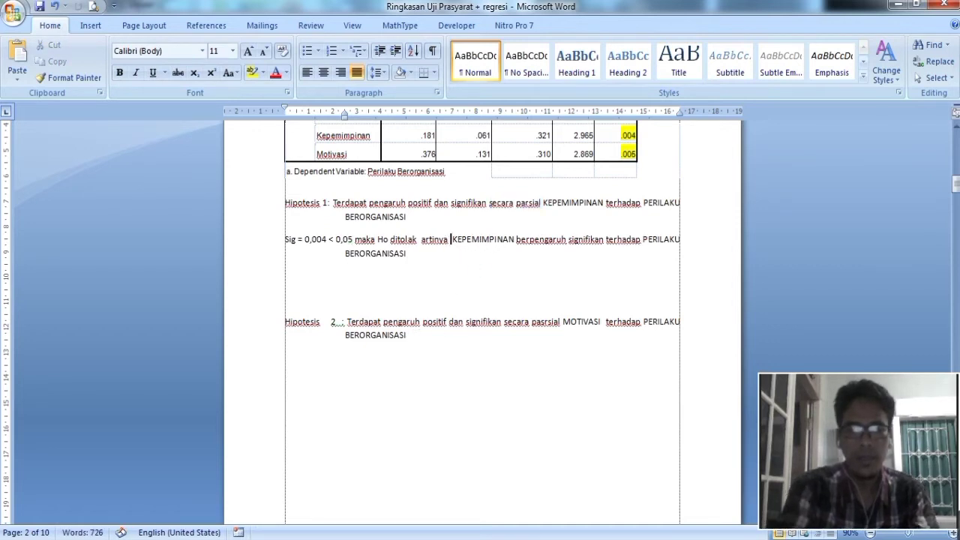
pyautogui.hotkey('ctrl', 'v')
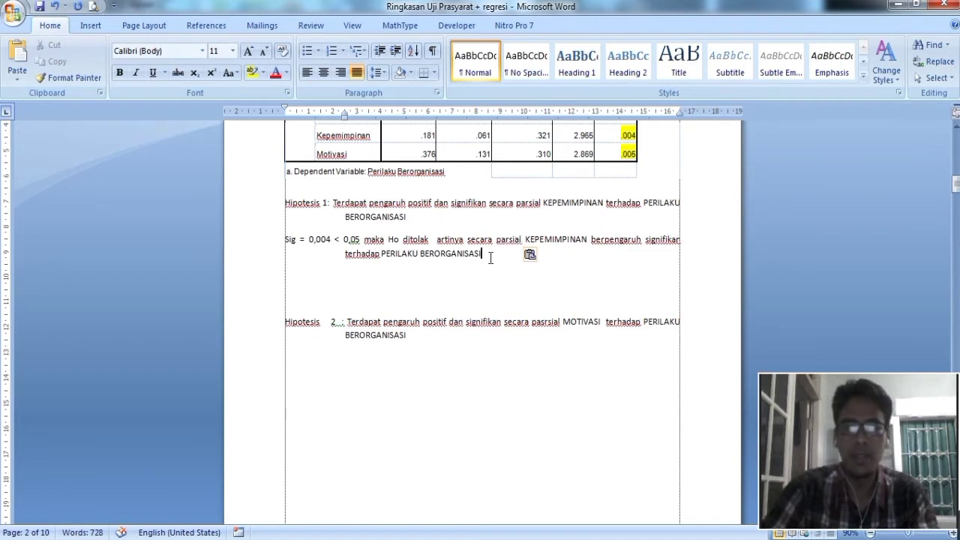
# Step: Review Hipotesis 1 against its conclusion and delete one empty paragraph above the Hipotesis 2 statement
pyautogui.scroll(2, 484, 285)
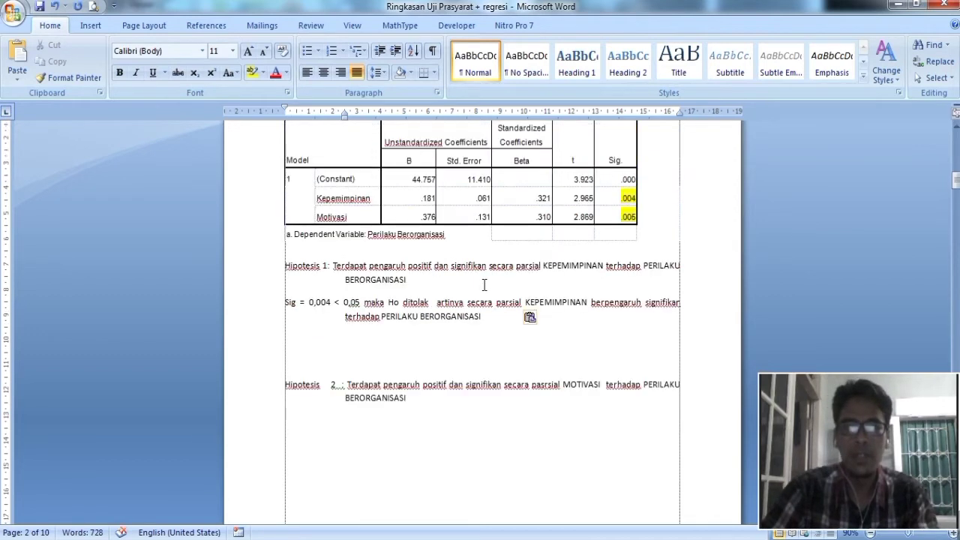
pyautogui.moveTo(283, 267); pyautogui.dragTo(412, 279)
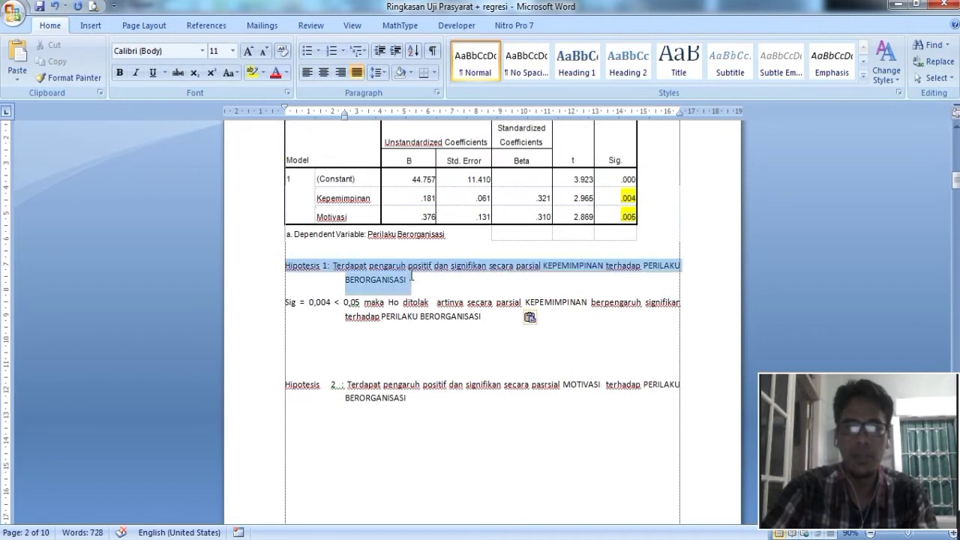
pyautogui.click(425, 302)
pyautogui.scroll(-1, 427, 306)
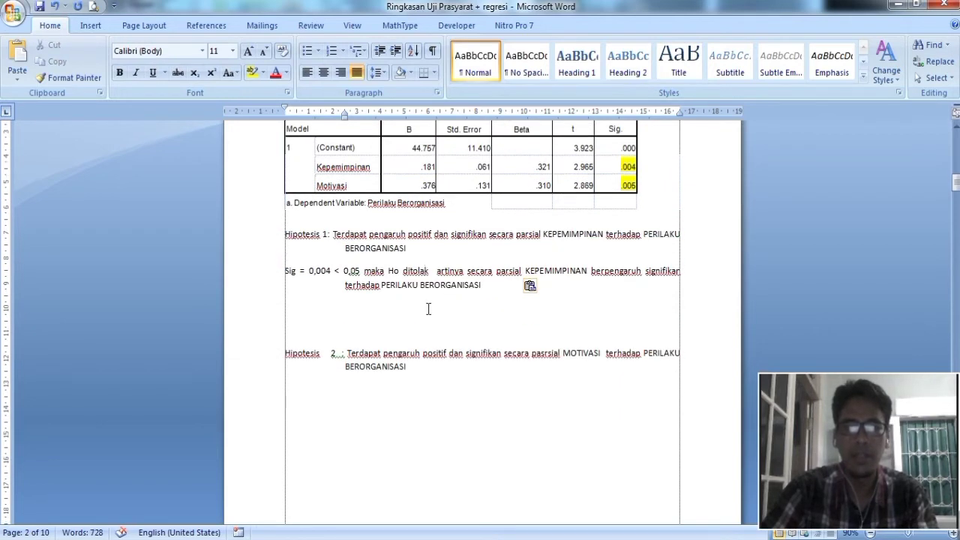
pyautogui.click(418, 328)
pyautogui.press('Delete')
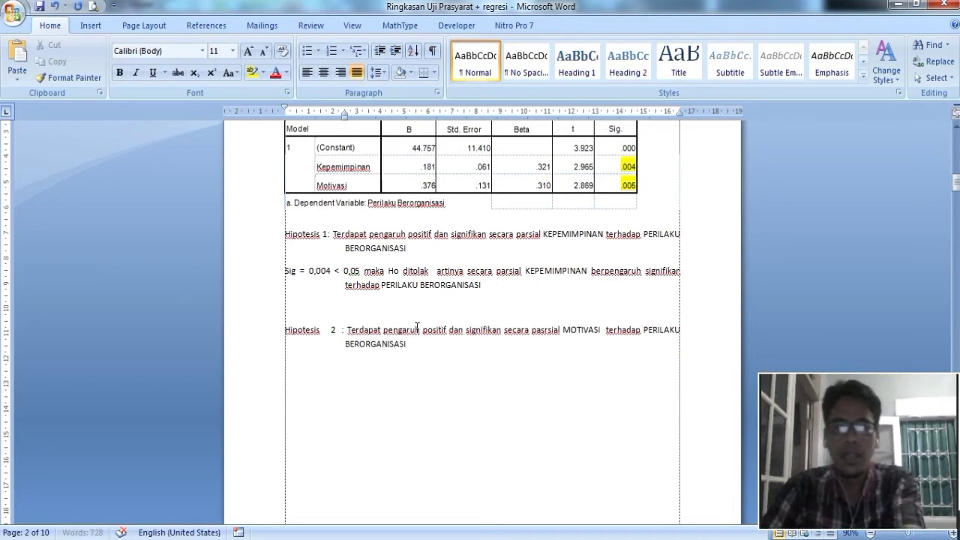
# Step: Copy the complete Hipotesis 1 conclusion sentence into the empty paragraph below the Hipotesis 2 statement
pyautogui.click(374, 368)
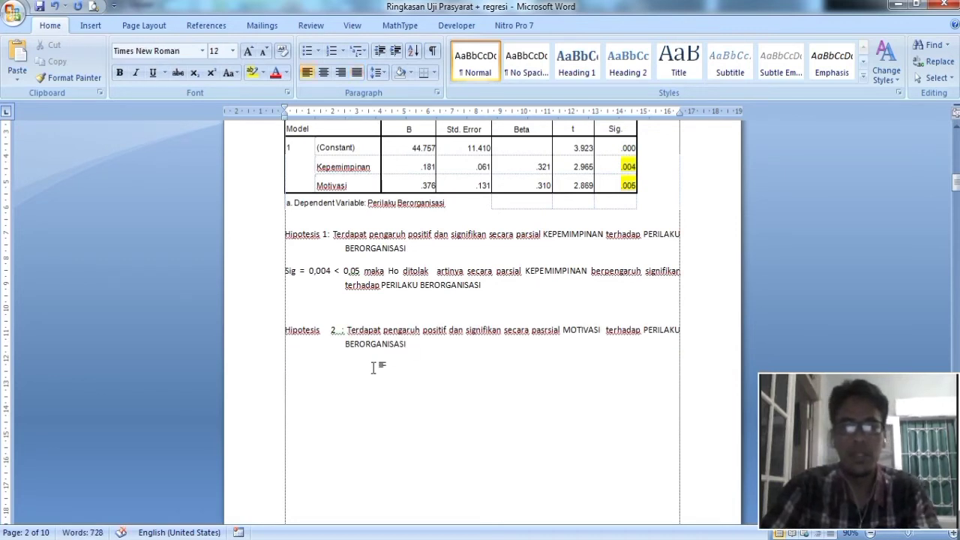
pyautogui.doubleClick(618, 188)
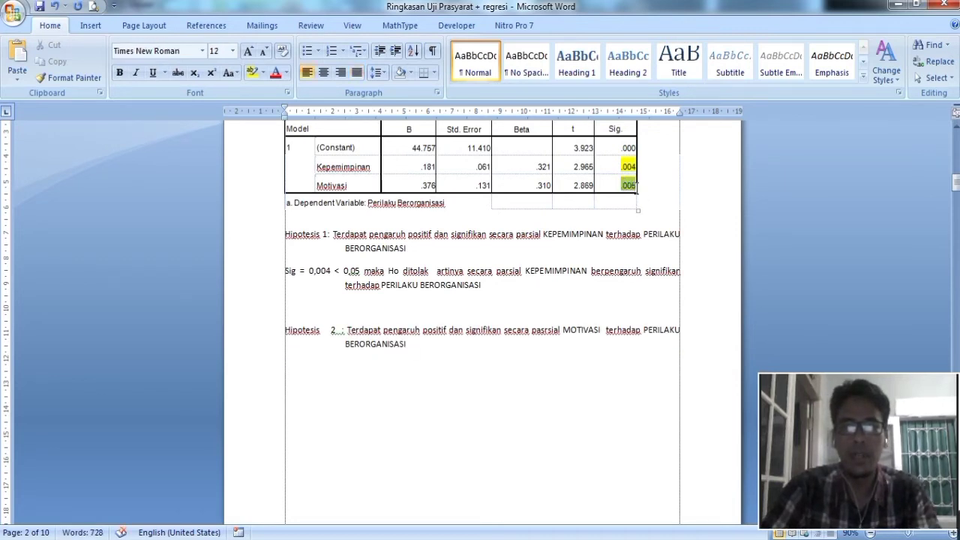
pyautogui.click(329, 270)
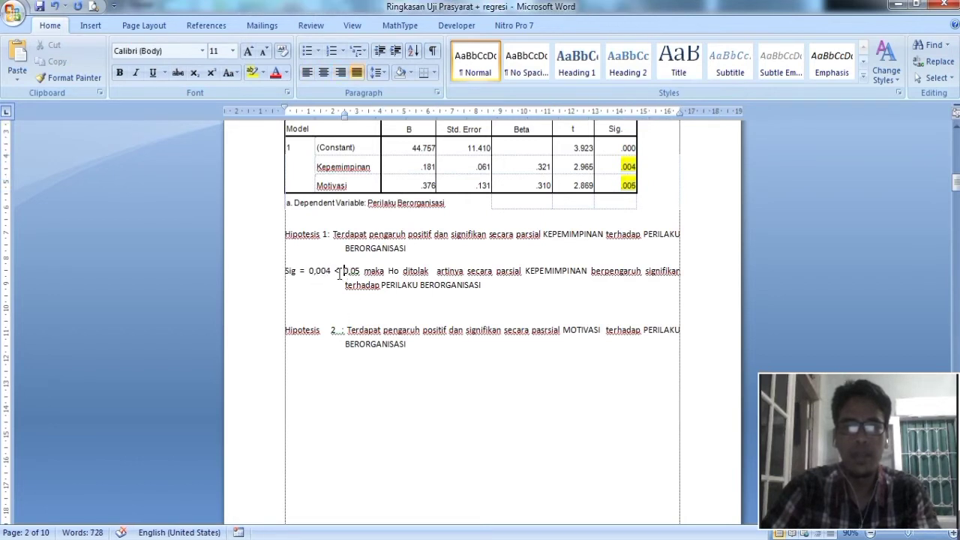
pyautogui.moveTo(283, 270); pyautogui.dragTo(478, 279)
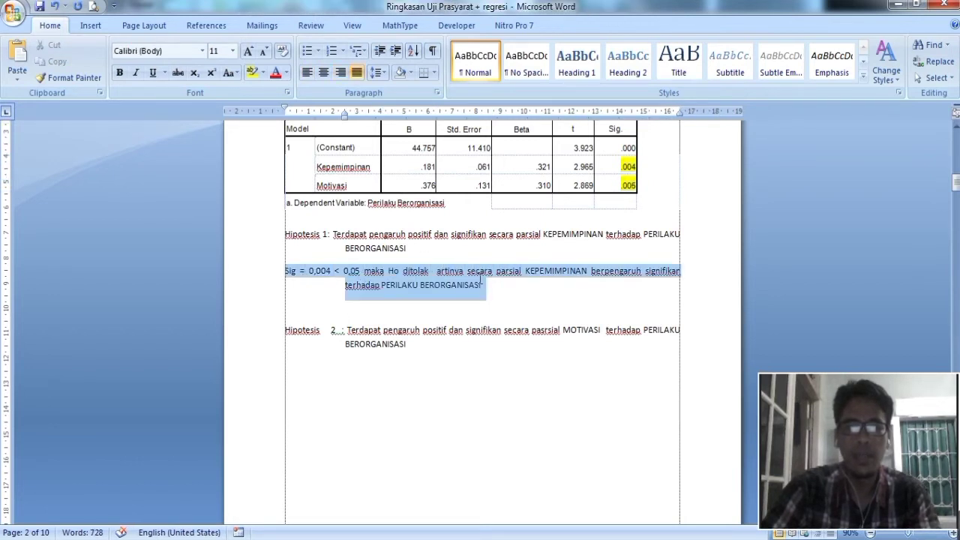
pyautogui.hotkey('ctrl', 'c')
pyautogui.click(328, 358)
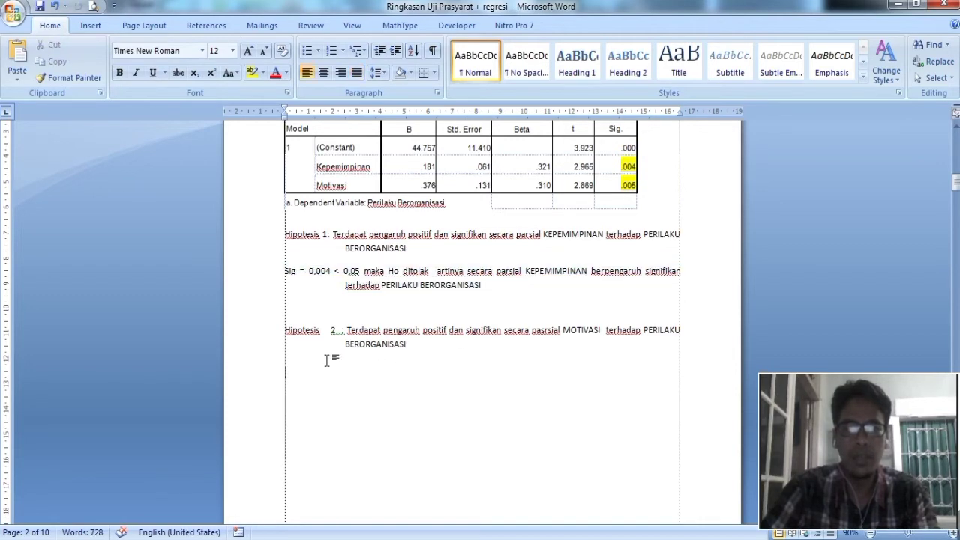
pyautogui.hotkey('ctrl', 'v')
# Step: Replace KEPEMIMPINAN with MOTIVASI in the conclusion sentence below Hipotesis 2
pyautogui.scroll(-3, 379, 363)
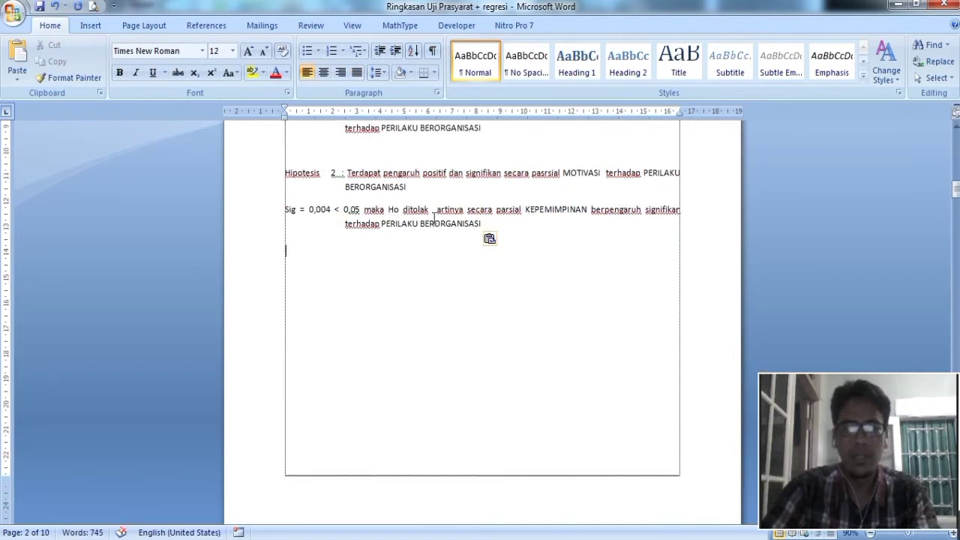
pyautogui.scroll(2, 483, 221)
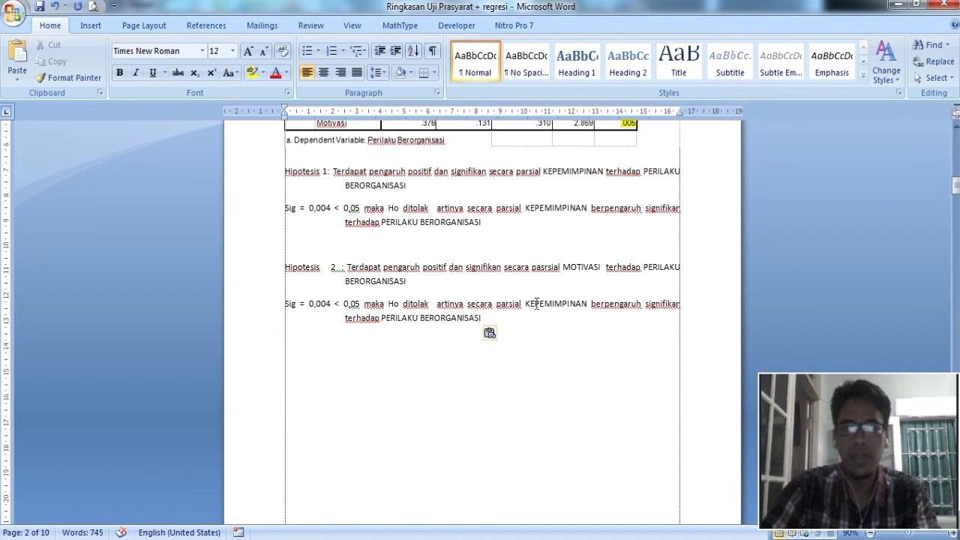
pyautogui.moveTo(528, 307); pyautogui.dragTo(582, 308)
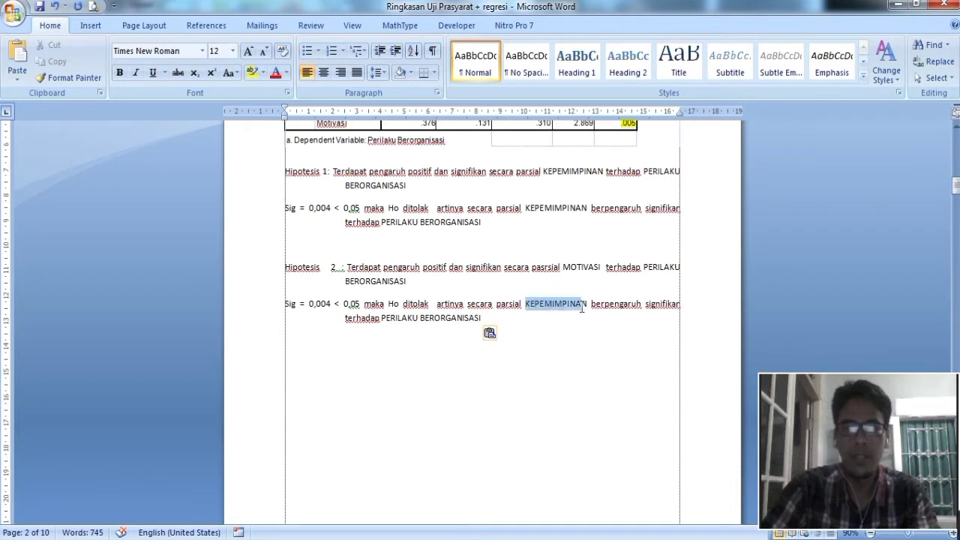
pyautogui.write('MOTIV')
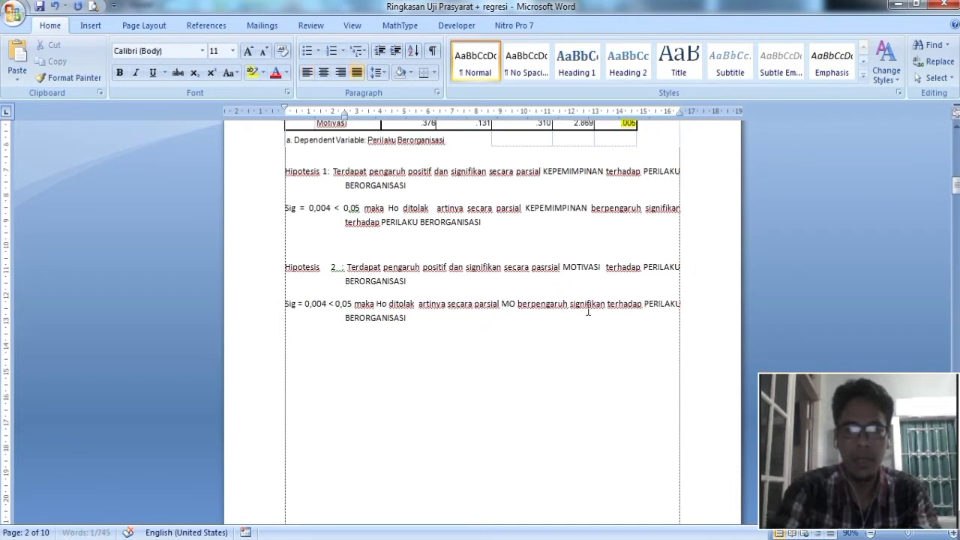
pyautogui.write('ASI')
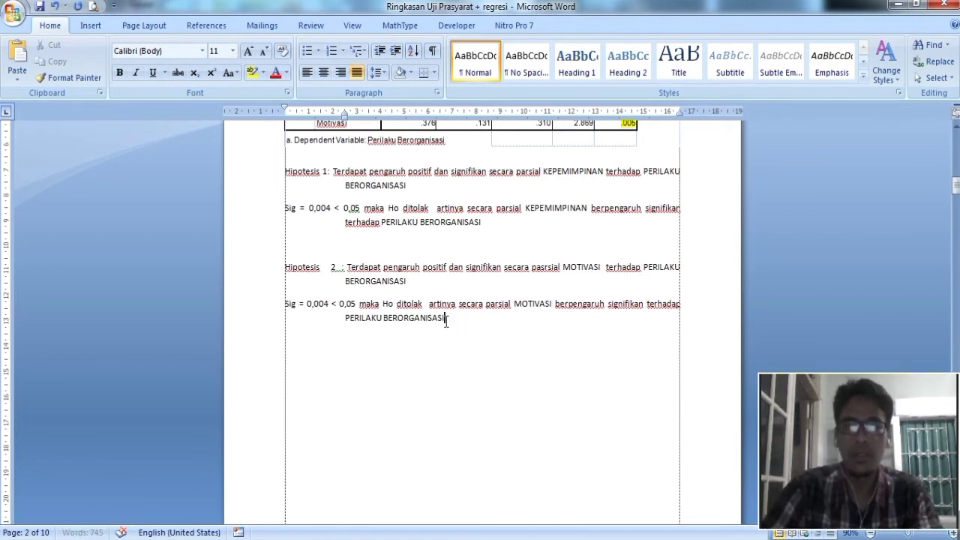
# Step: Review the Coefficients table's Sig. values for Kepemimpinan and Motivasi against the Hipotesis 1 and Hipotesis 2 conclusions
pyautogui.scroll(3, 472, 319)
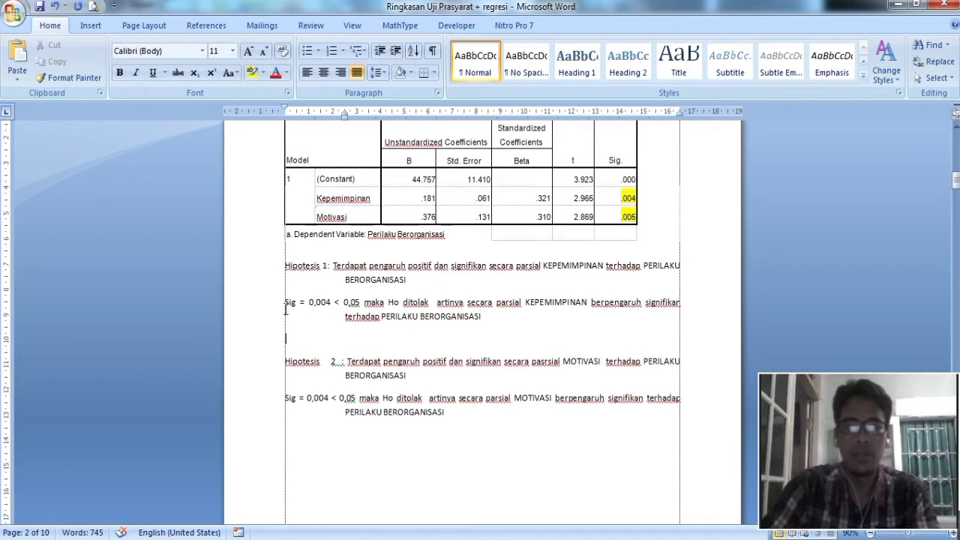
pyautogui.moveTo(629, 199); pyautogui.dragTo(632, 217)
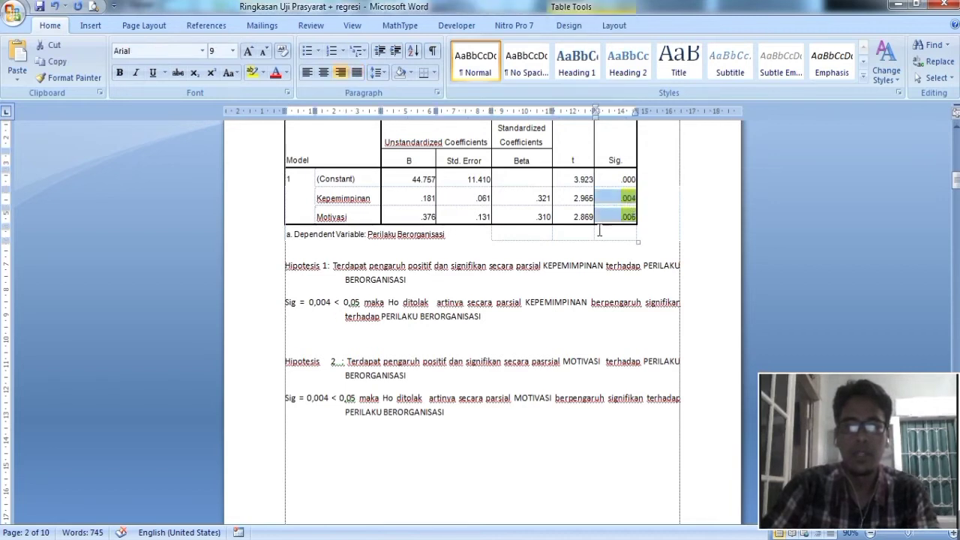
pyautogui.click(354, 433)
pyautogui.scroll(2, 405, 300)
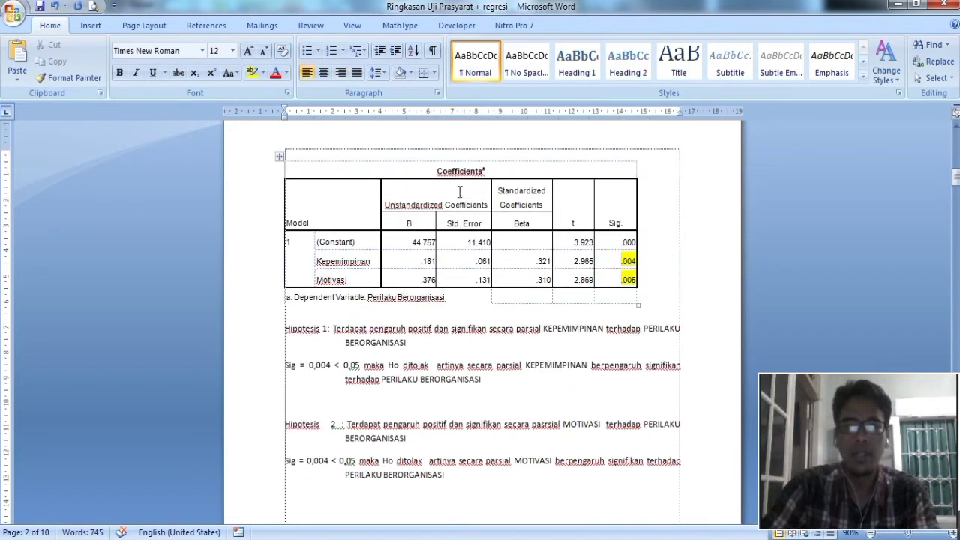
pyautogui.moveTo(430, 173); pyautogui.dragTo(484, 170)
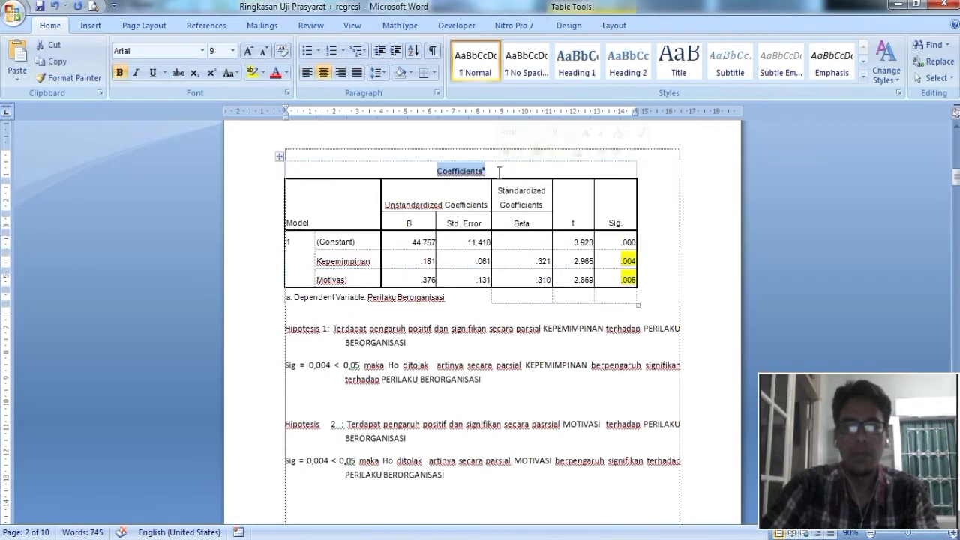
pyautogui.click(354, 501)
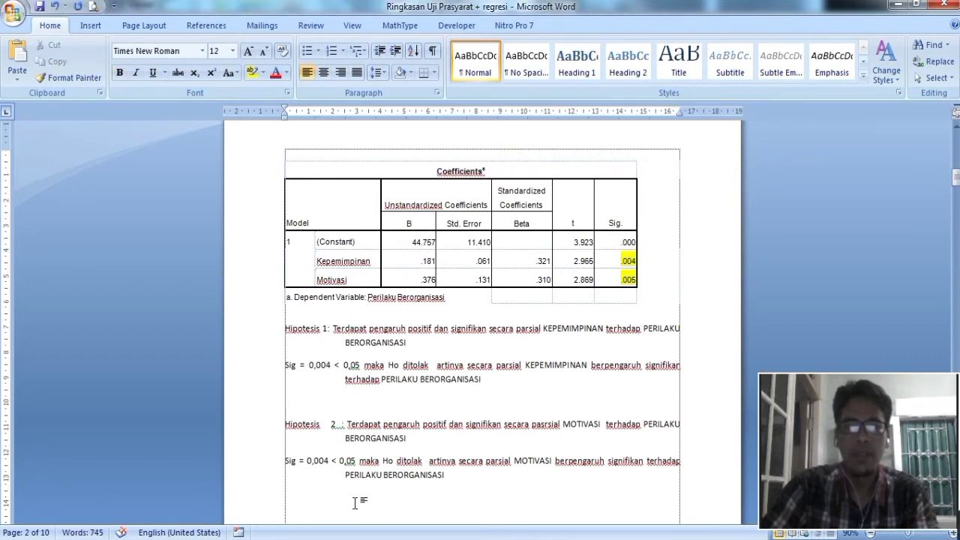
# Step: Copy the Hipotesis 3 statement from the hypothesis list into the empty paragraph below the Hipotesis 2 conclusion
pyautogui.scroll(15, 375, 450)
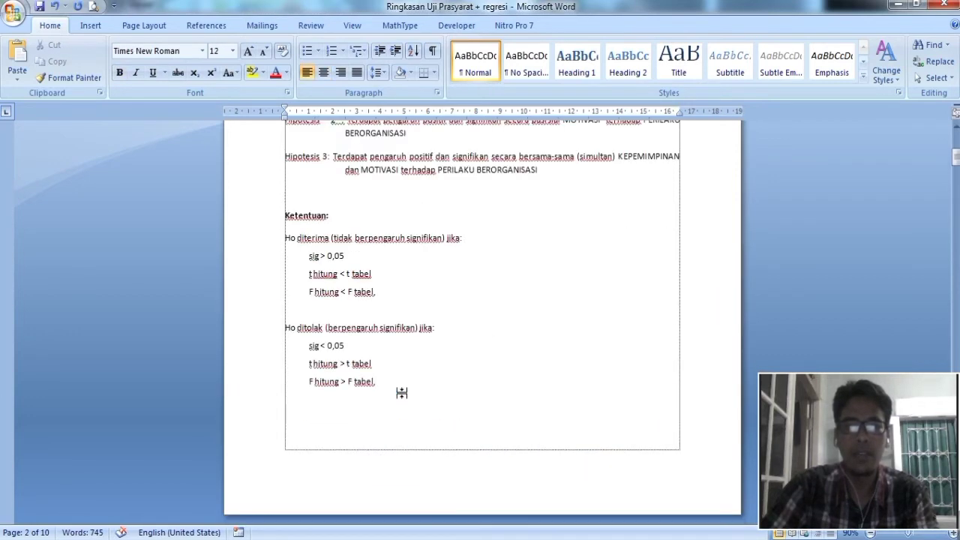
pyautogui.moveTo(285, 286); pyautogui.dragTo(534, 303)
pyautogui.scroll(-10, 525, 315)
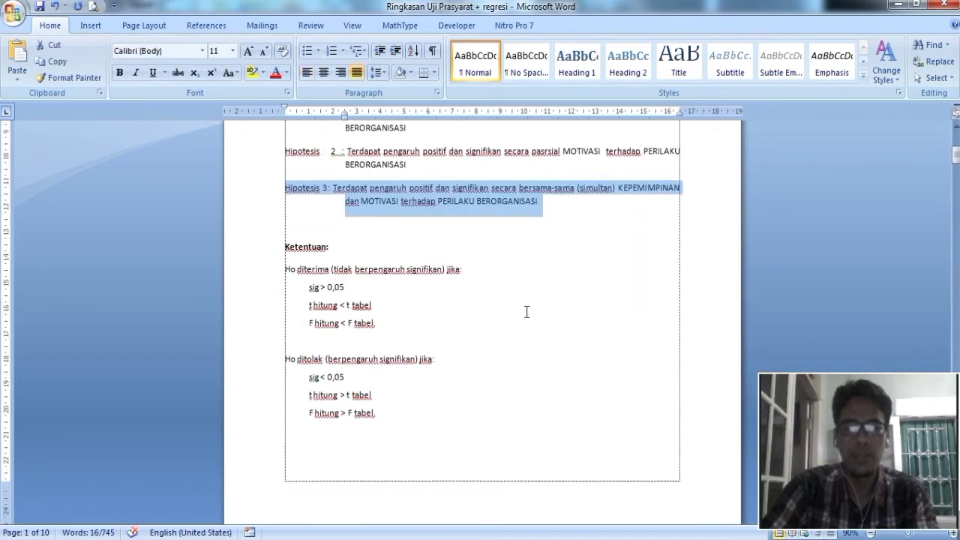
pyautogui.scroll(-6, 521, 357)
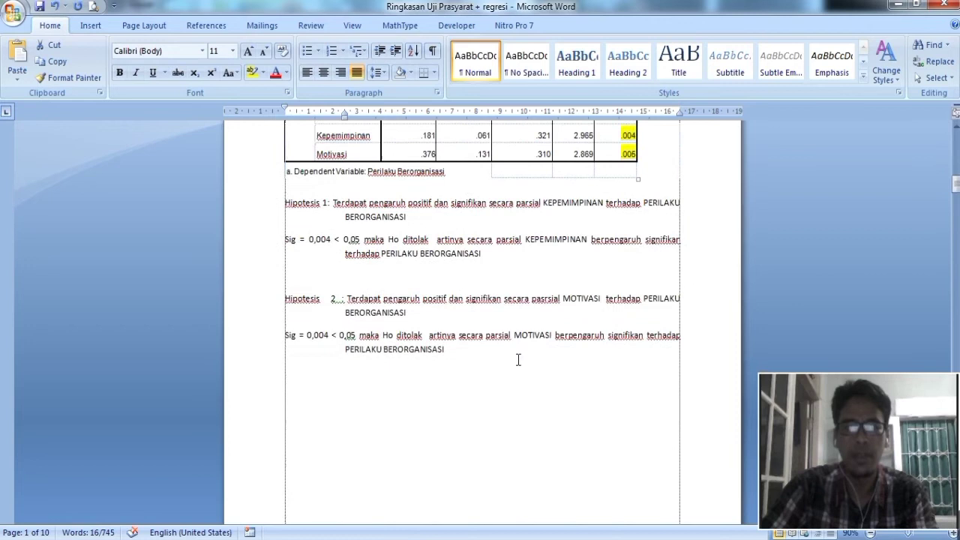
pyautogui.click(399, 379)
pyautogui.hotkey('ctrl', 'v')
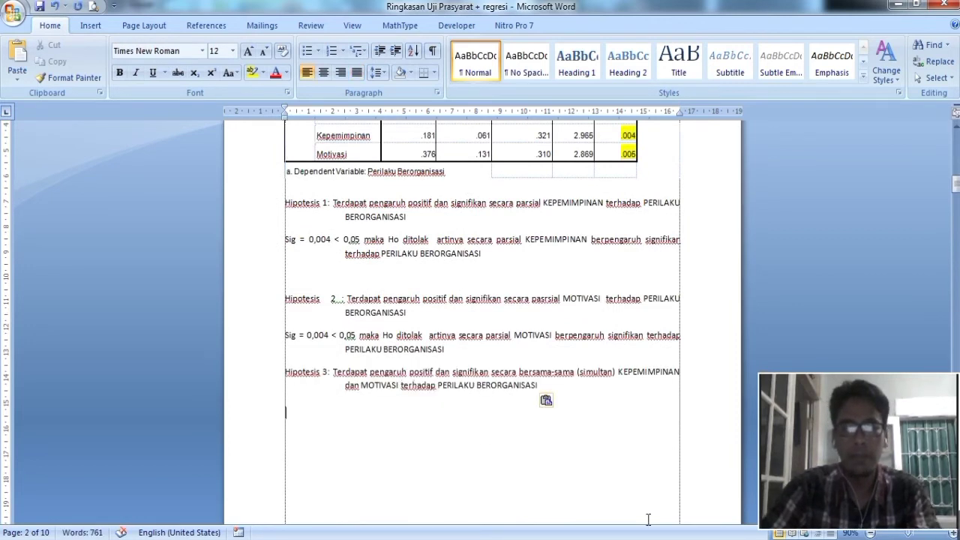
# Step: Switch to the SPSS Viewer output and copy the ANOVA table
pyautogui.moveTo(705, 536)
pyautogui.click(753, 472)
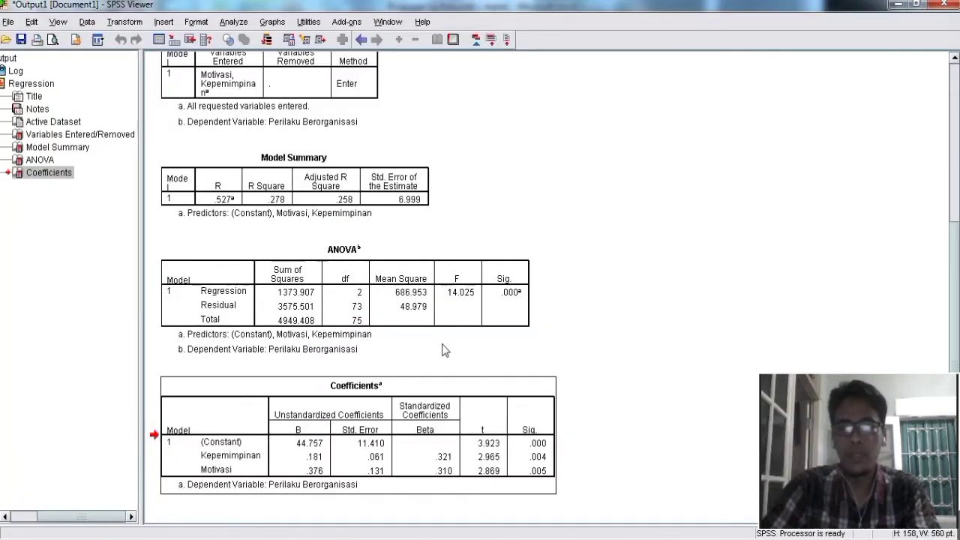
pyautogui.click(360, 295)
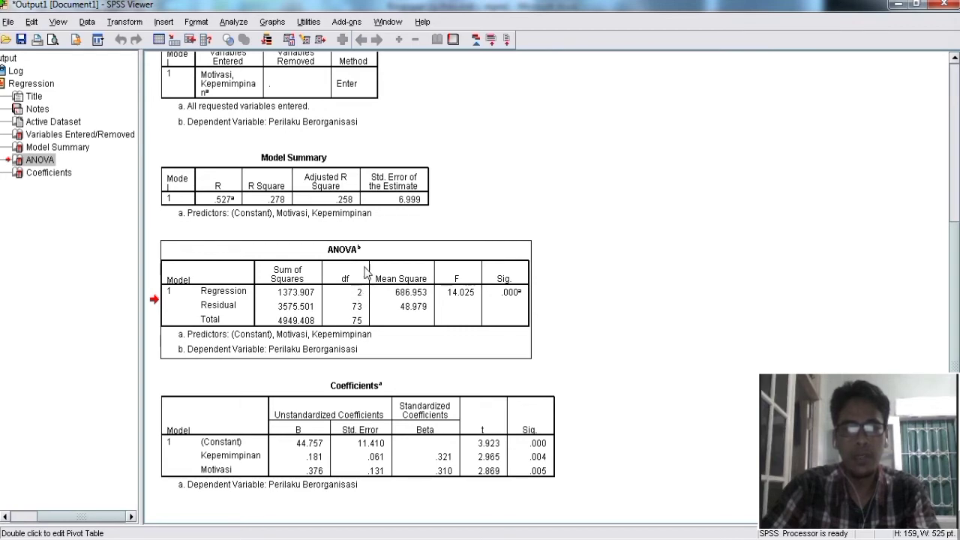
pyautogui.rightClick(365, 271)
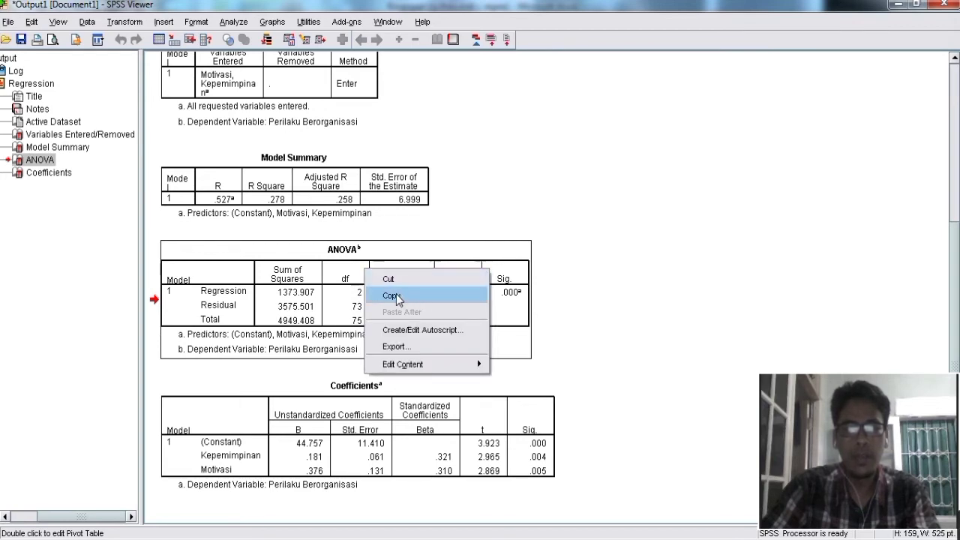
pyautogui.click(393, 295)
# Step: Back in Word, paste the ANOVA table between the Hipotesis 2 conclusion and the Hipotesis 3 statement, leaving no extra empty paragraphs below it
pyautogui.hotkey('alt', 'Tab')
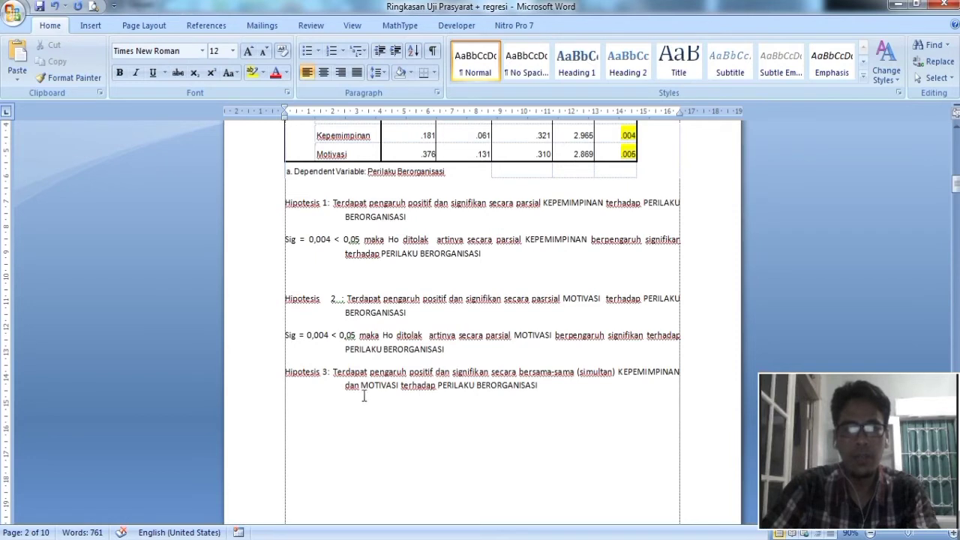
pyautogui.click(284, 372)
pyautogui.press('Return')
pyautogui.press('Return')
pyautogui.press('Up')
pyautogui.press('Up')
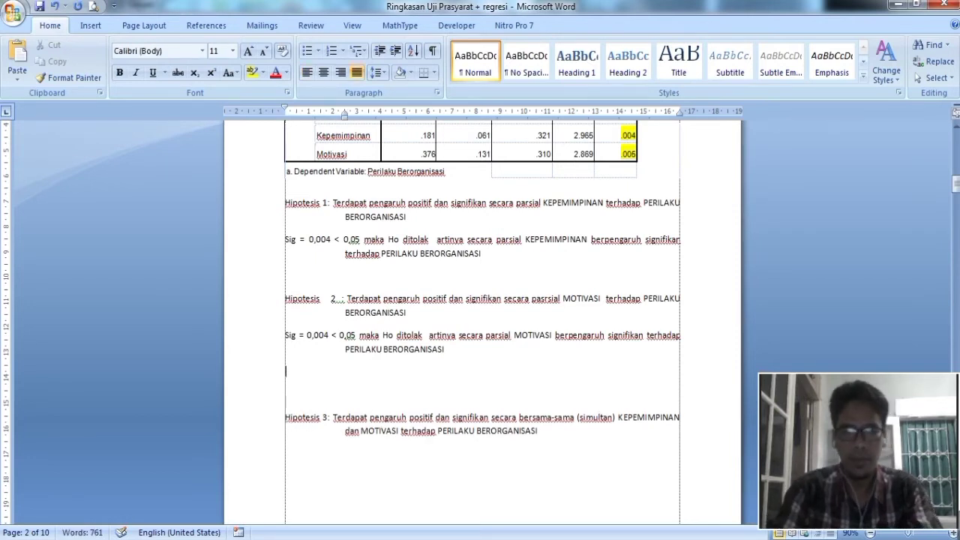
pyautogui.hotkey('ctrl', 'v')
pyautogui.scroll(-3, 313, 373)
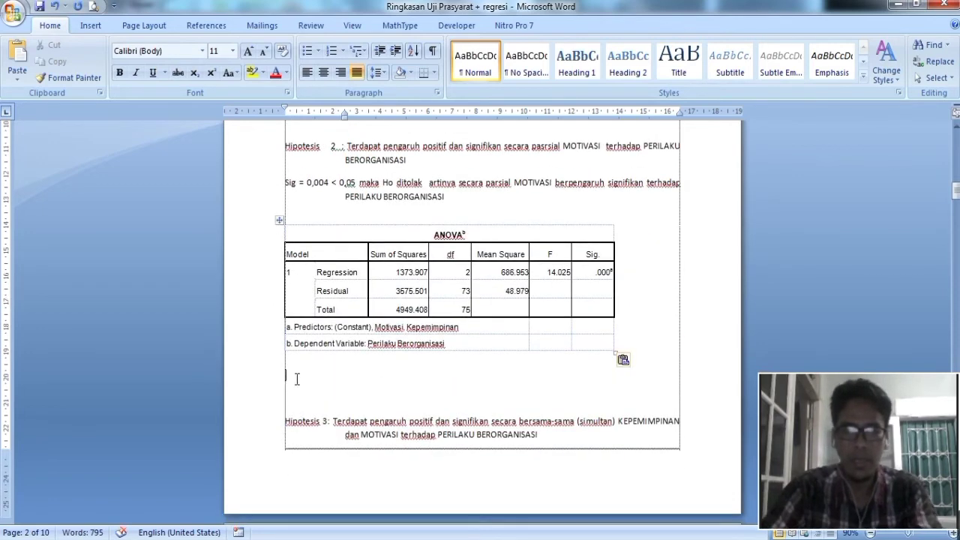
pyautogui.press('Delete')
pyautogui.press('Delete')
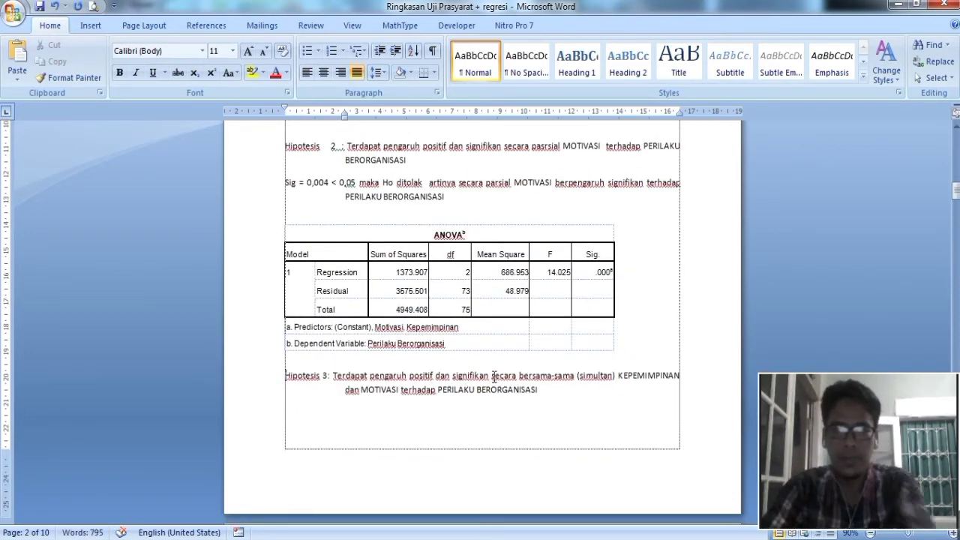
# Step: Check the ANOVA table's F and Sig. columns and copy the Hipotesis 2 conclusion sentence below the Hipotesis 3 statement
pyautogui.doubleClick(561, 256)
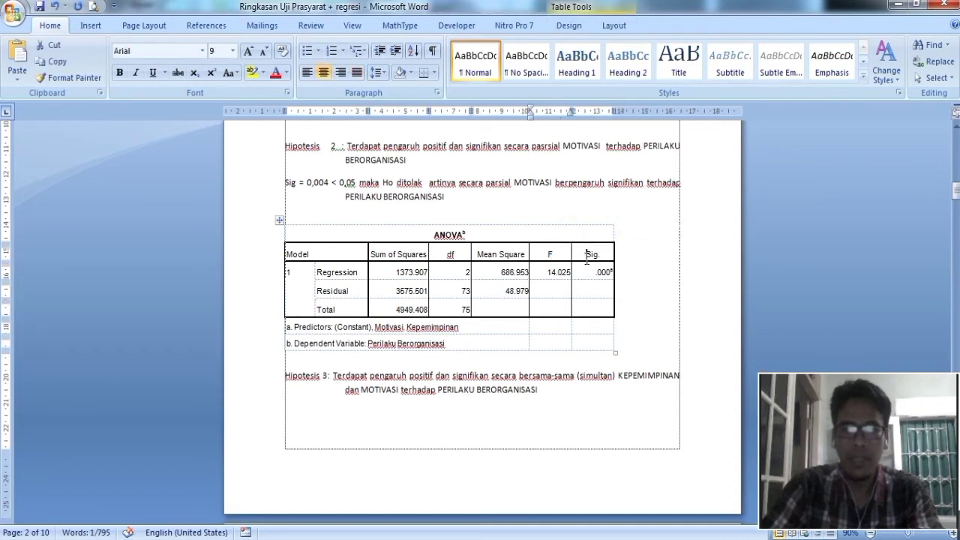
pyautogui.moveTo(594, 271); pyautogui.dragTo(615, 273)
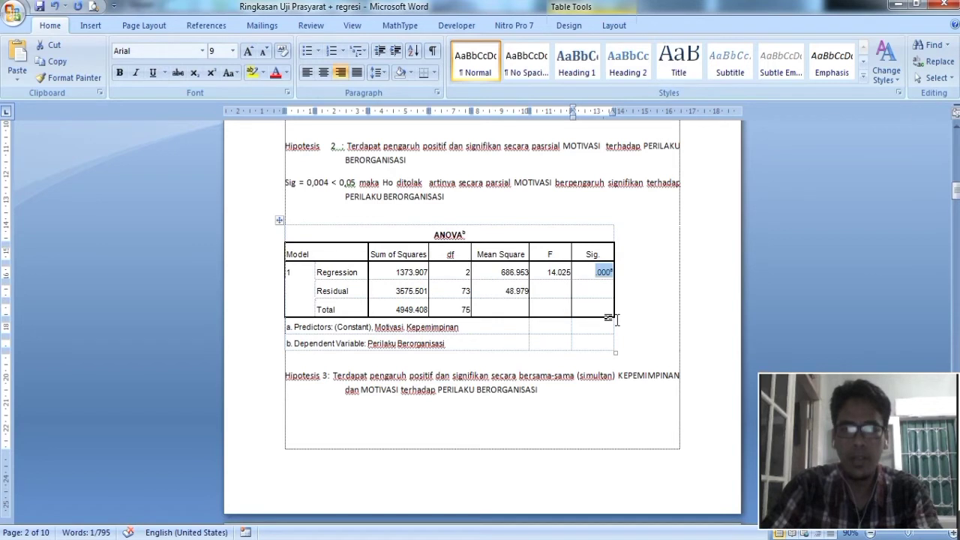
pyautogui.moveTo(284, 188); pyautogui.dragTo(442, 190)
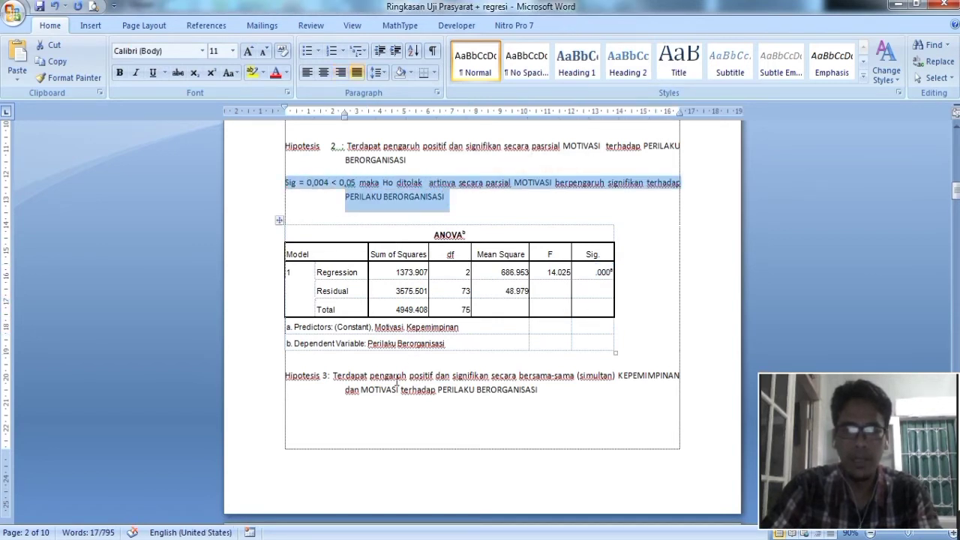
pyautogui.hotkey('ctrl', 'c')
pyautogui.click(329, 413)
pyautogui.hotkey('ctrl', 'v')
pyautogui.scroll(-2, 319, 435)
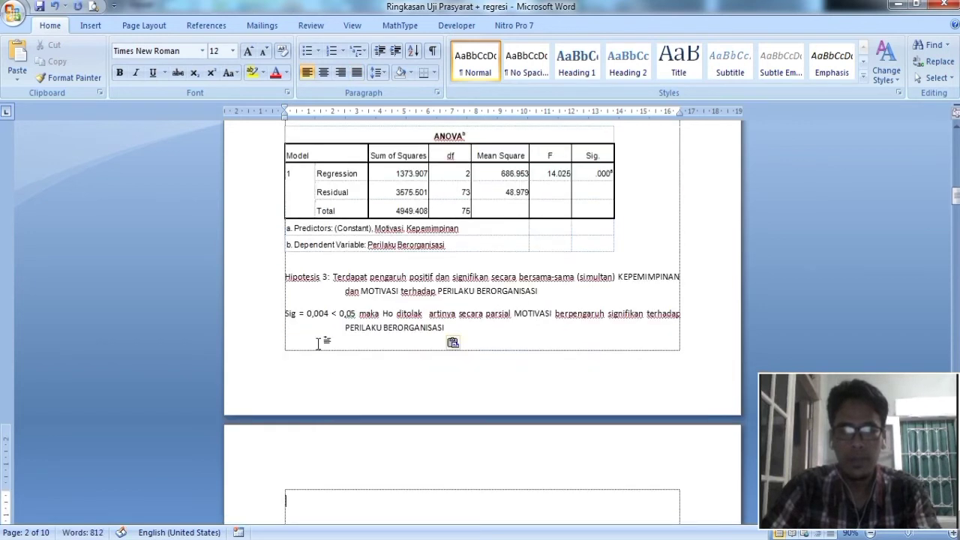
# Step: Change the Sig value in the conclusion below Hipotesis 3 to 0,000
pyautogui.click(330, 317)
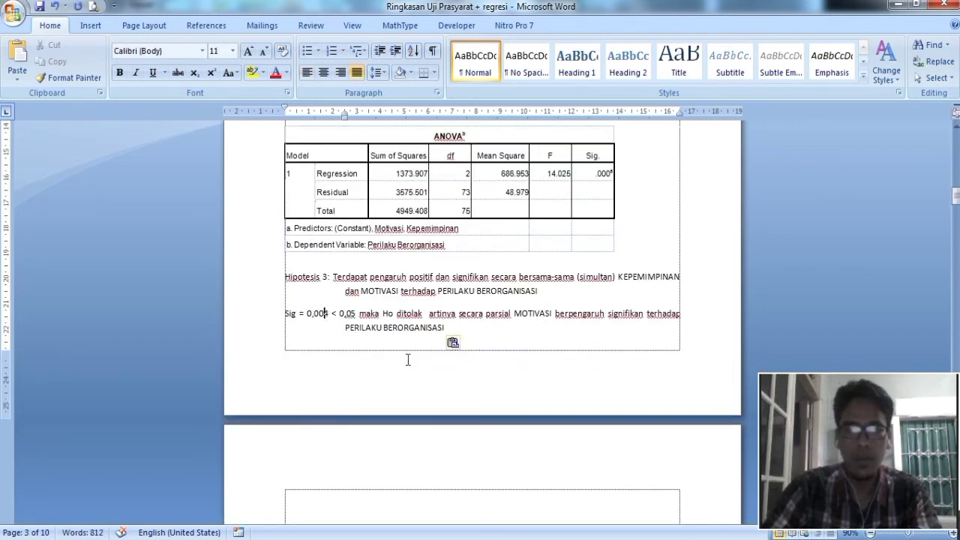
pyautogui.press('BackSpace')
pyautogui.write('0')
pyautogui.press('Right')
pyautogui.press('Right')
pyautogui.press('Right')
pyautogui.press('Right')
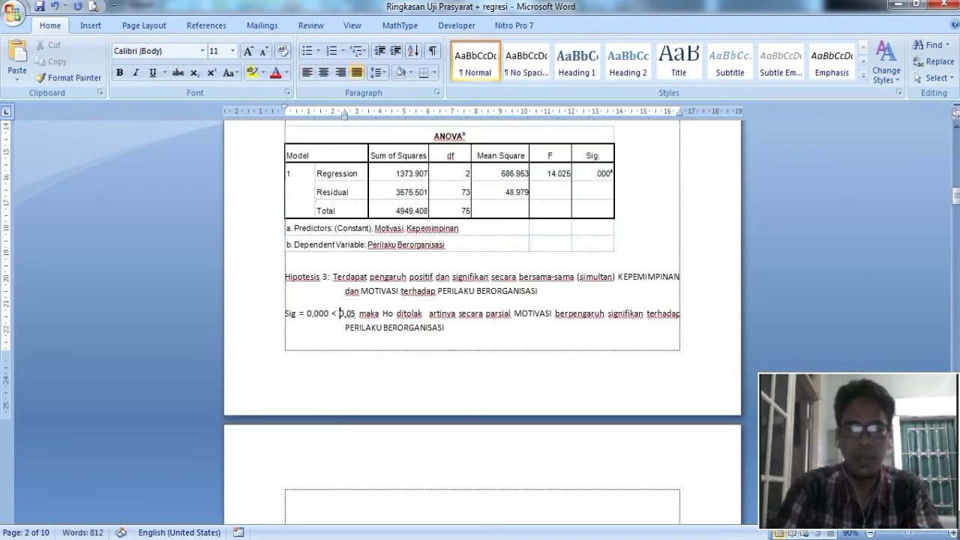
pyautogui.press('Right')
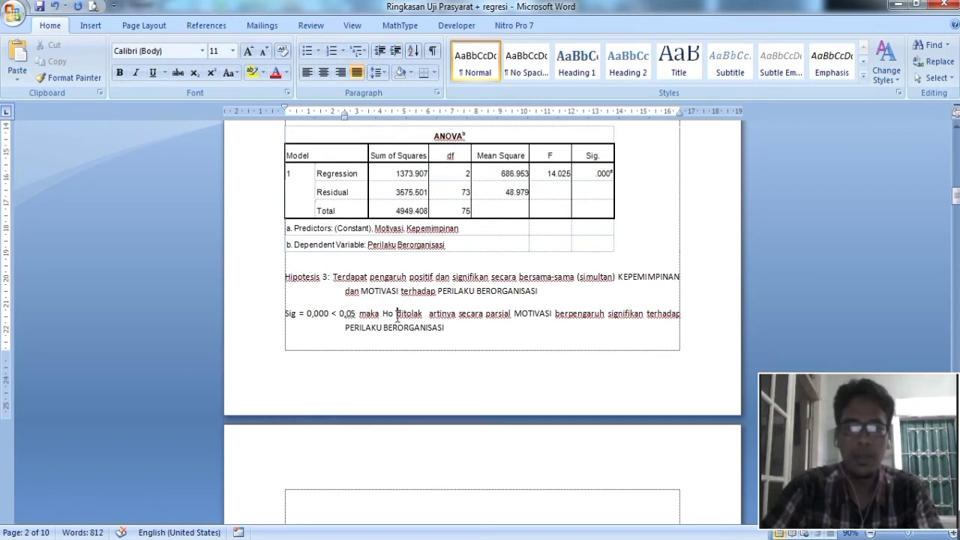
# Step: In the Hipotesis 3 conclusion, replace "parsial" with "simultan/bersama-sama" and insert "KEPEMIMPINAN dan" before MOTIVASI
pyautogui.moveTo(485, 314); pyautogui.dragTo(511, 314)
pyautogui.write('SIMU')
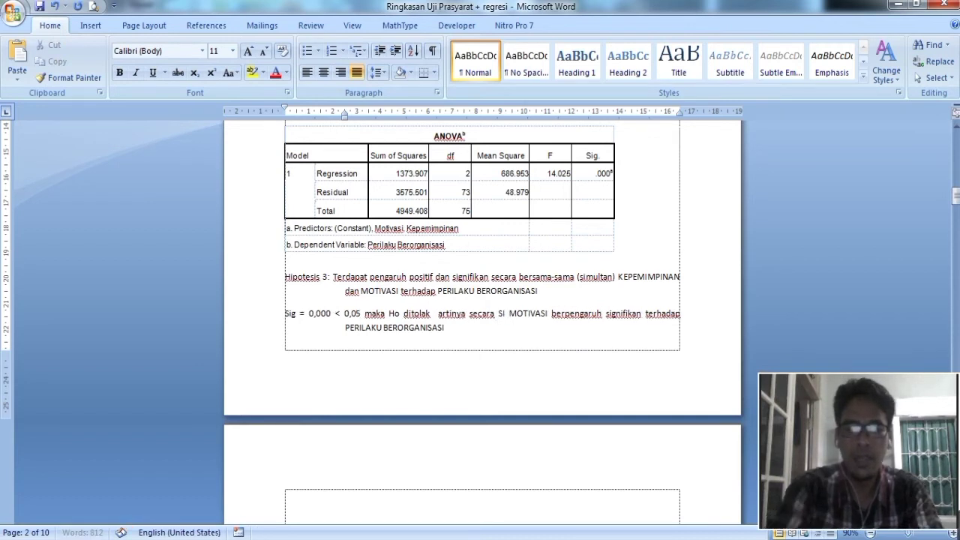
pyautogui.press('BackSpace')
pyautogui.press('BackSpace')
pyautogui.press('BackSpace')
pyautogui.press('BackSpace')
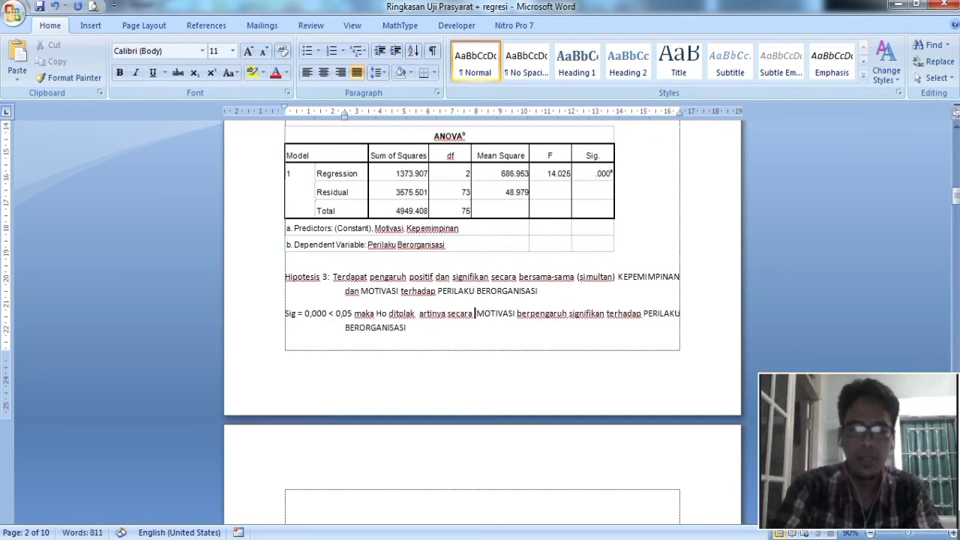
pyautogui.write('simultan ')
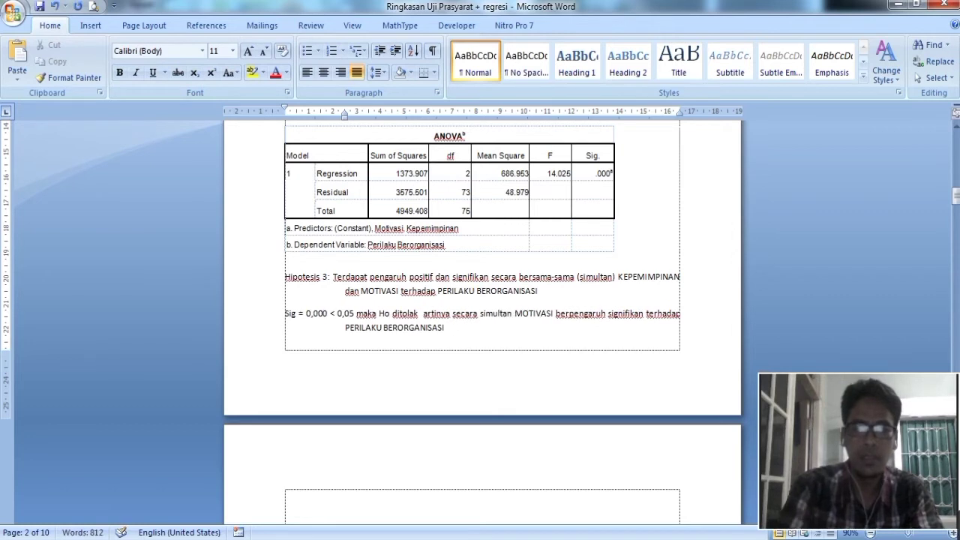
pyautogui.write('/bersama')
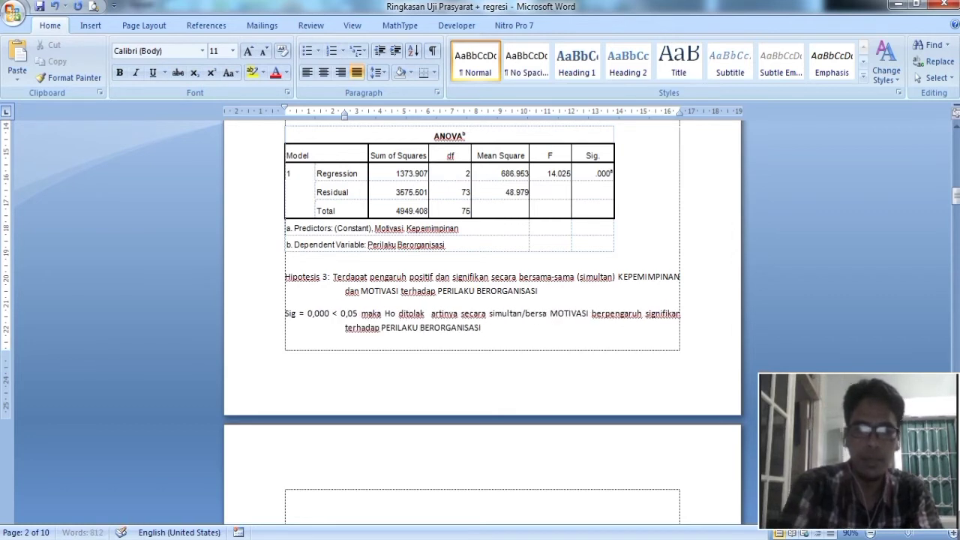
pyautogui.write('-sama ')
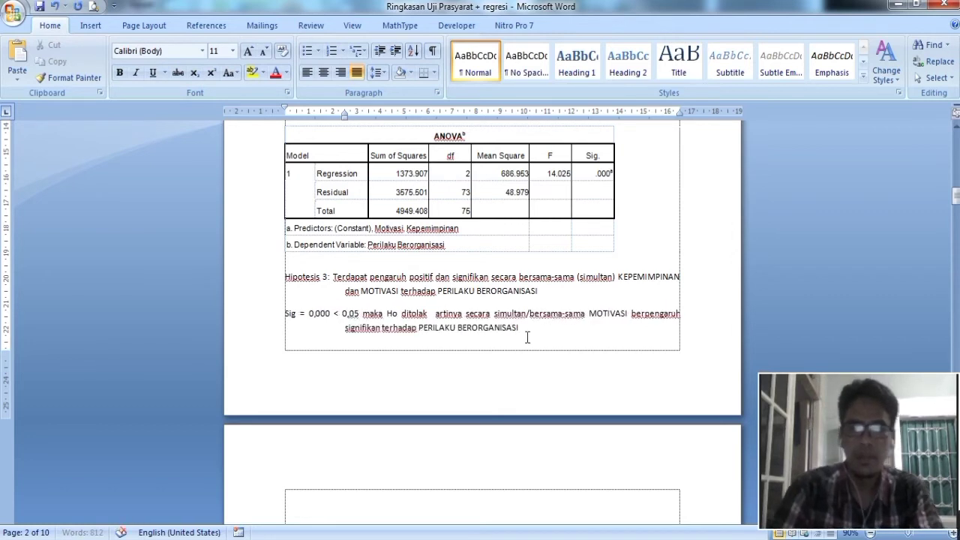
pyautogui.write('KEPEMIMP')
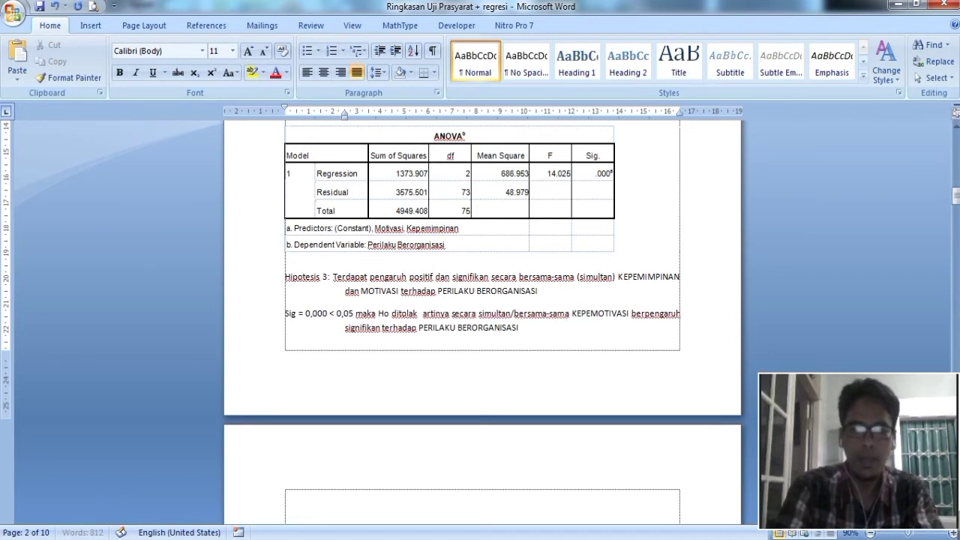
pyautogui.write('INAN dan')
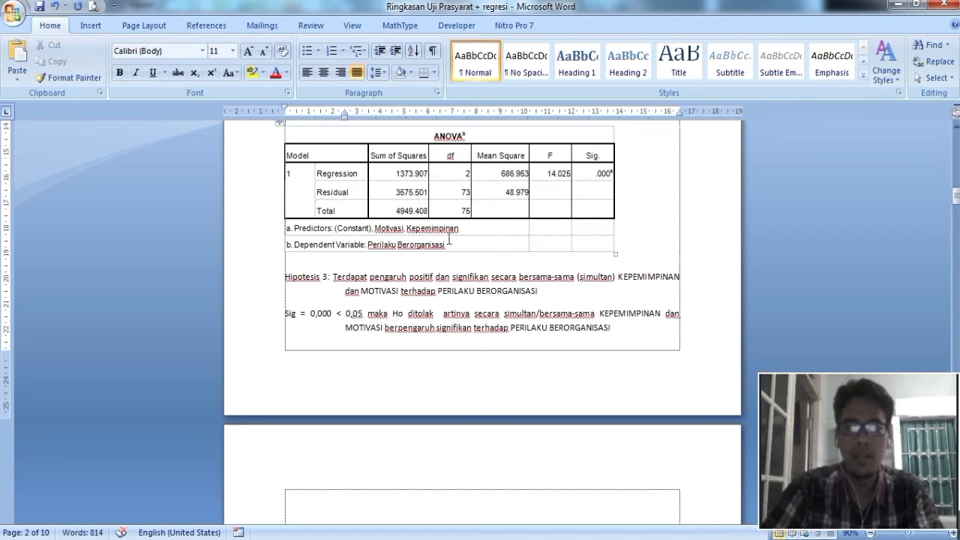
# Step: Review the Hipotesis 3 statement and its conclusion against the ANOVA table and the preceding hypotheses
pyautogui.click(402, 245)
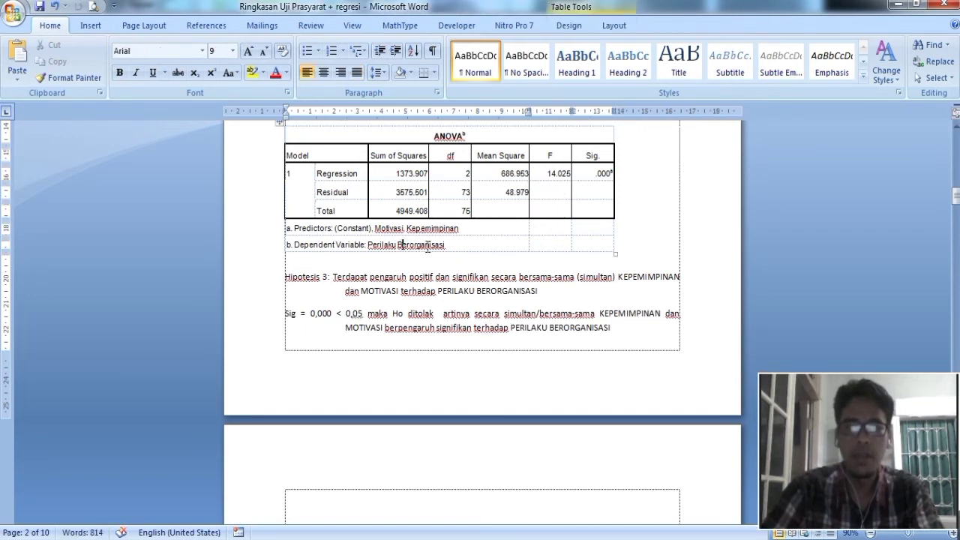
pyautogui.click(531, 332)
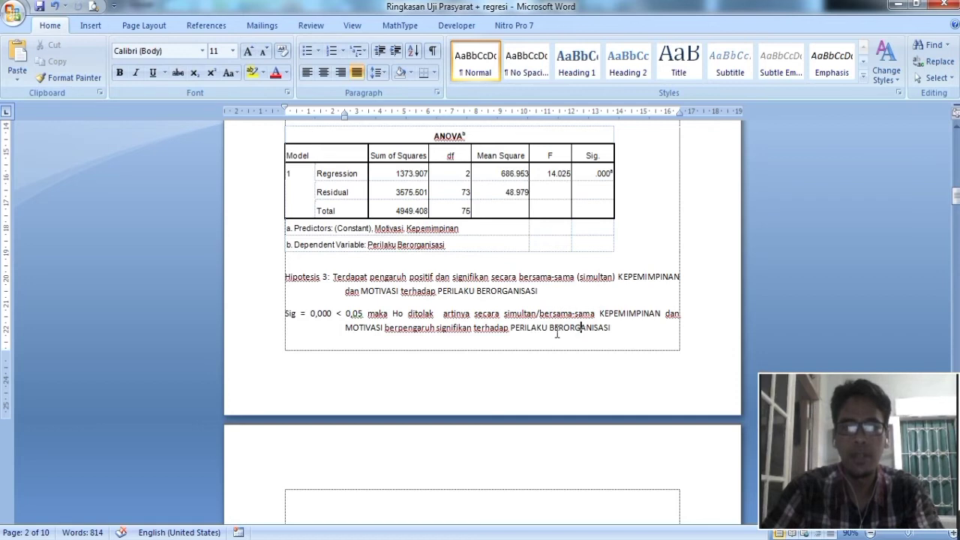
pyautogui.moveTo(280, 279); pyautogui.dragTo(345, 278)
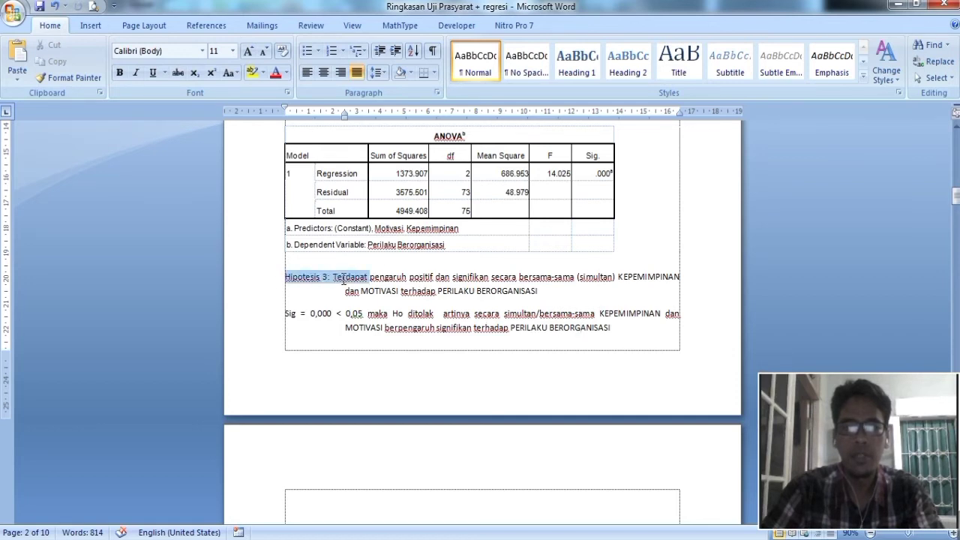
pyautogui.moveTo(538, 292); pyautogui.dragTo(289, 277)
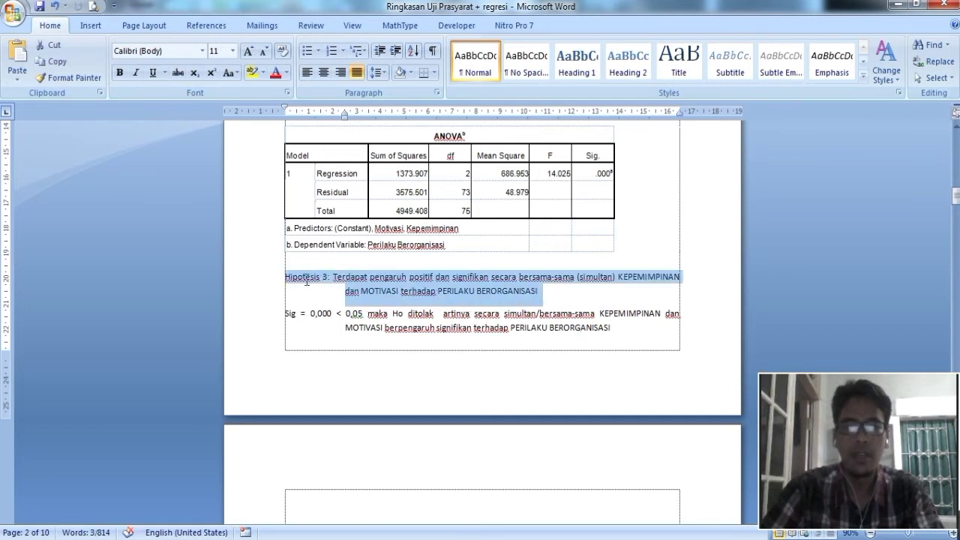
pyautogui.scroll(6, 345, 300)
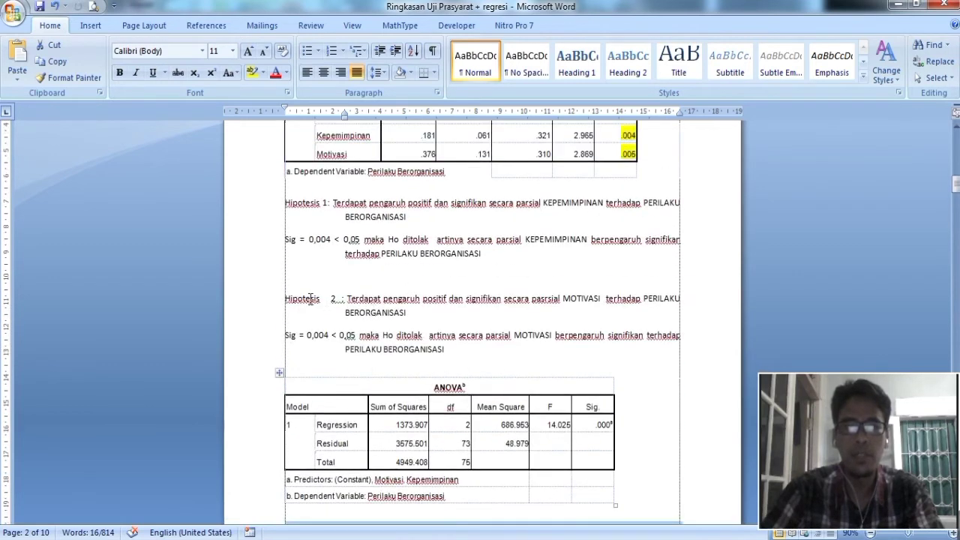
# Step: Copy the Model Summary table from the SPSS Viewer output and paste it into Word at the start of the blank page after Hipotesis 3
pyautogui.click(538, 154)
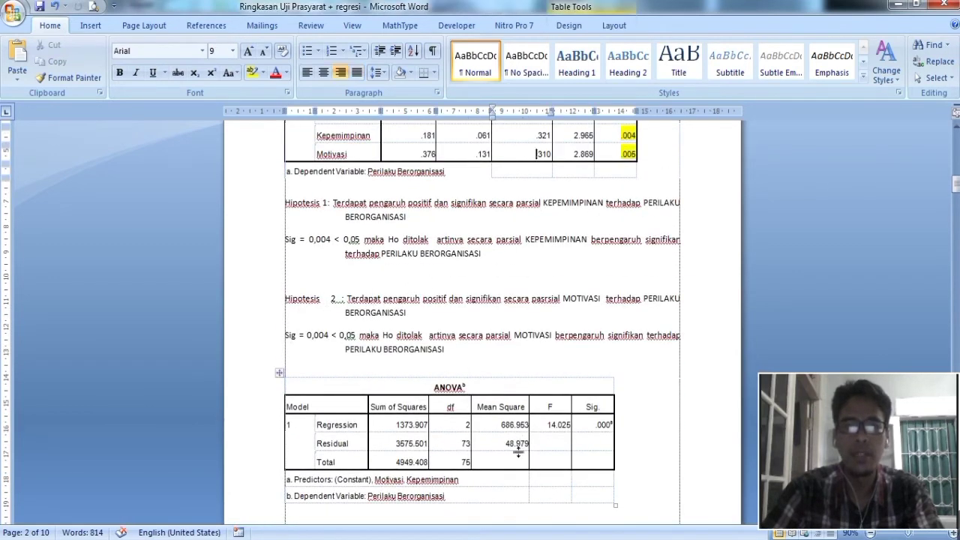
pyautogui.click(517, 455)
pyautogui.scroll(-9, 516, 450)
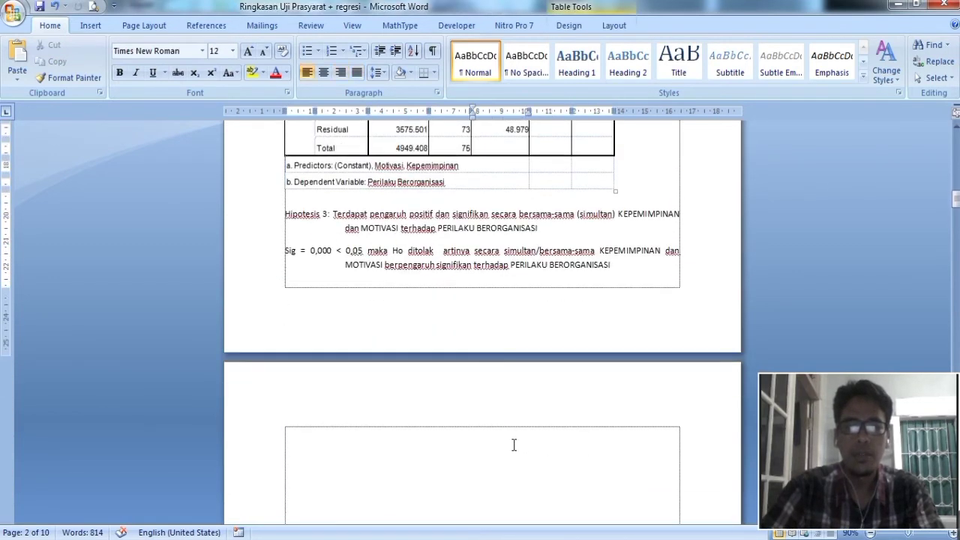
pyautogui.click(355, 320)
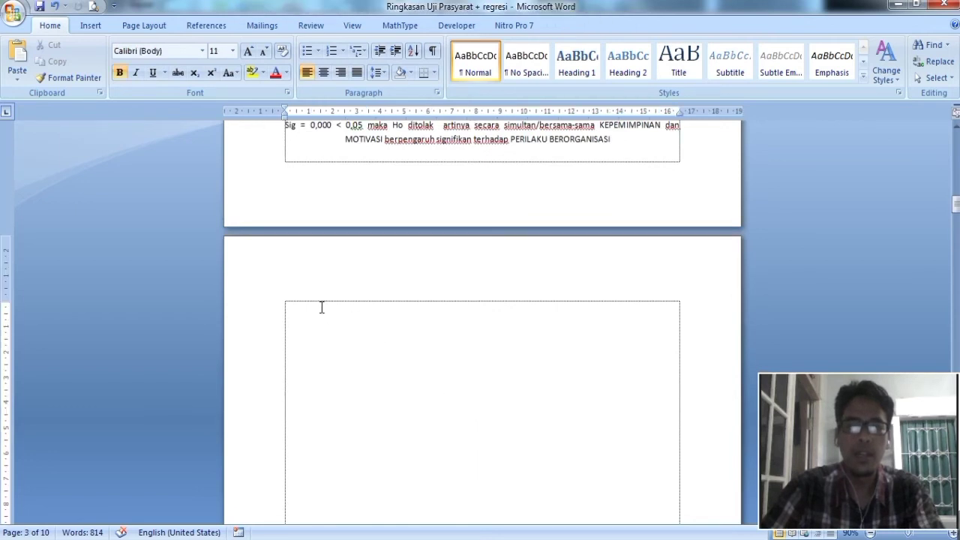
pyautogui.click(322, 308)
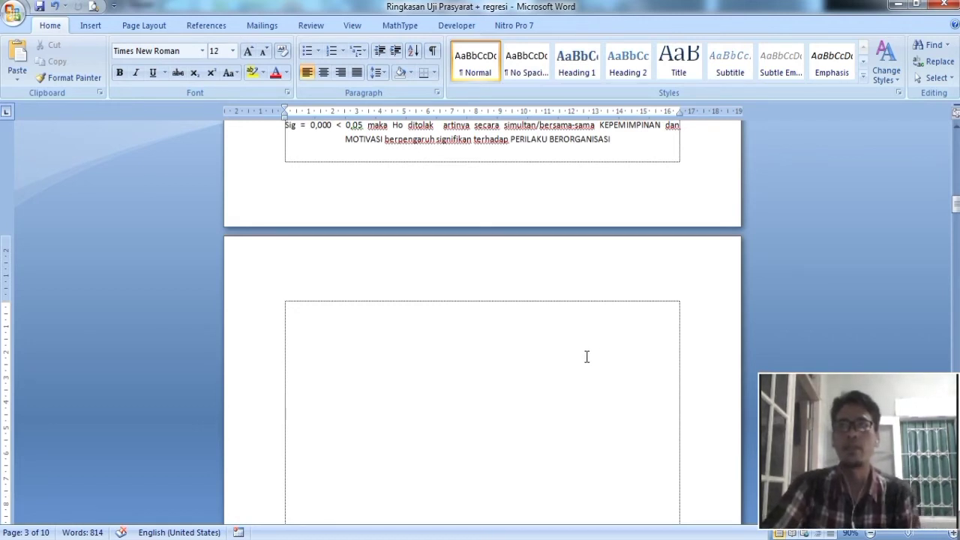
pyautogui.moveTo(720, 535)
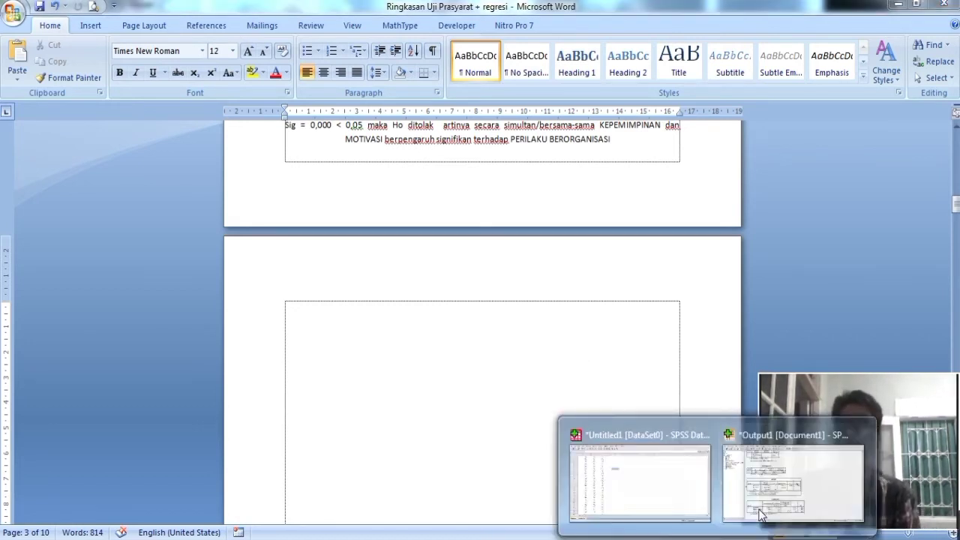
pyautogui.click(769, 491)
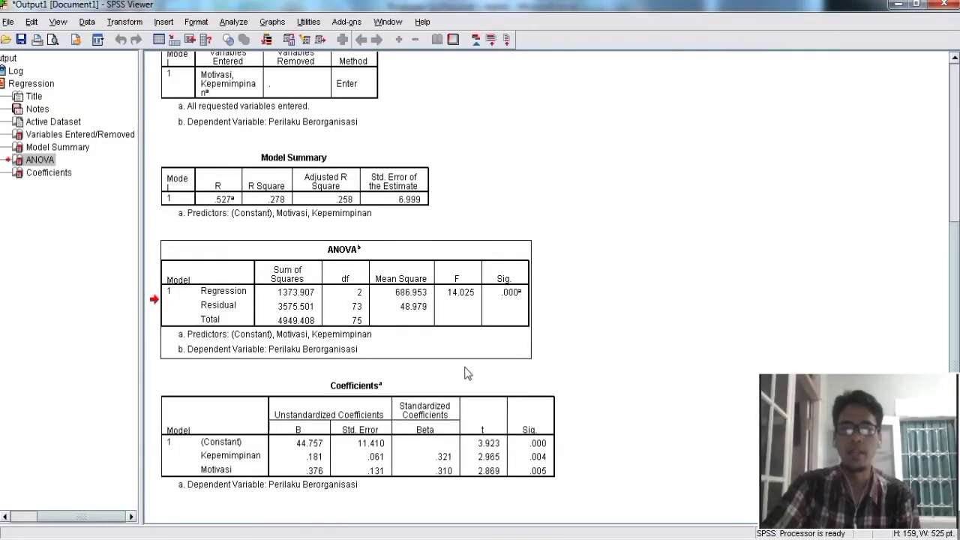
pyautogui.click(365, 181)
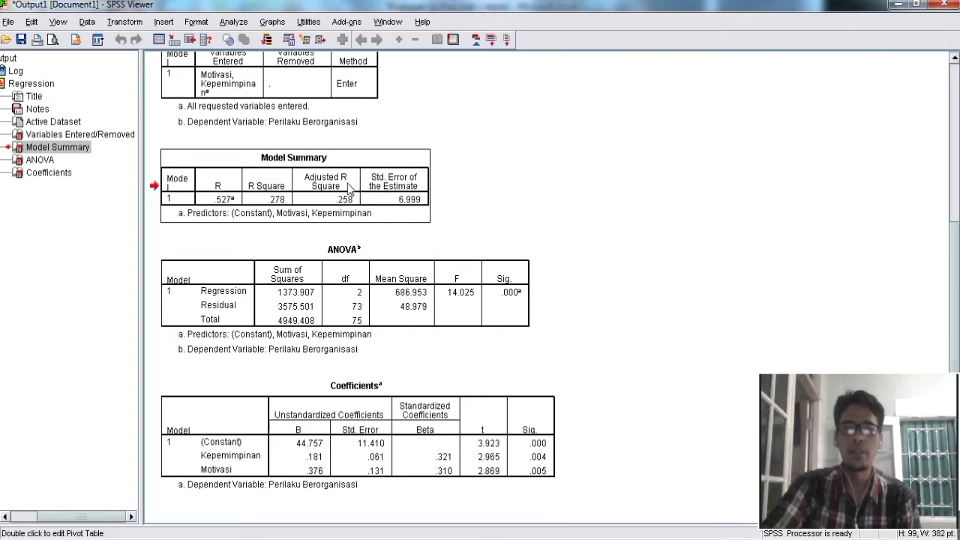
pyautogui.rightClick(348, 184)
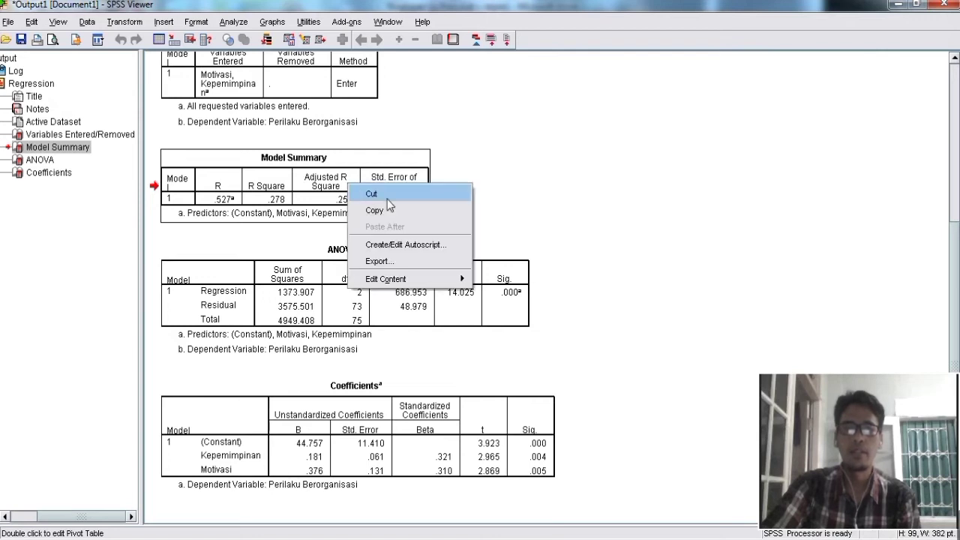
pyautogui.click(392, 210)
pyautogui.hotkey('alt', 'Tab')
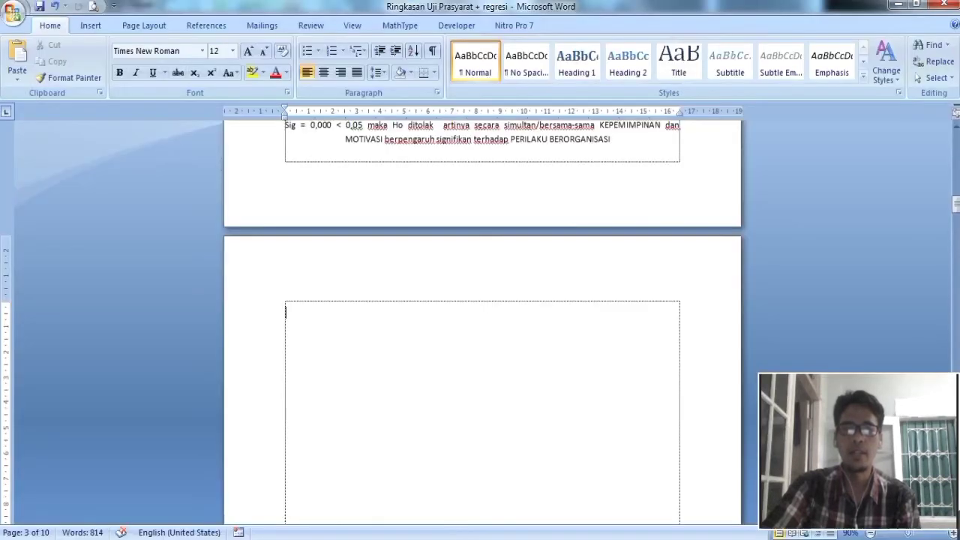
pyautogui.hotkey('ctrl', 'v')
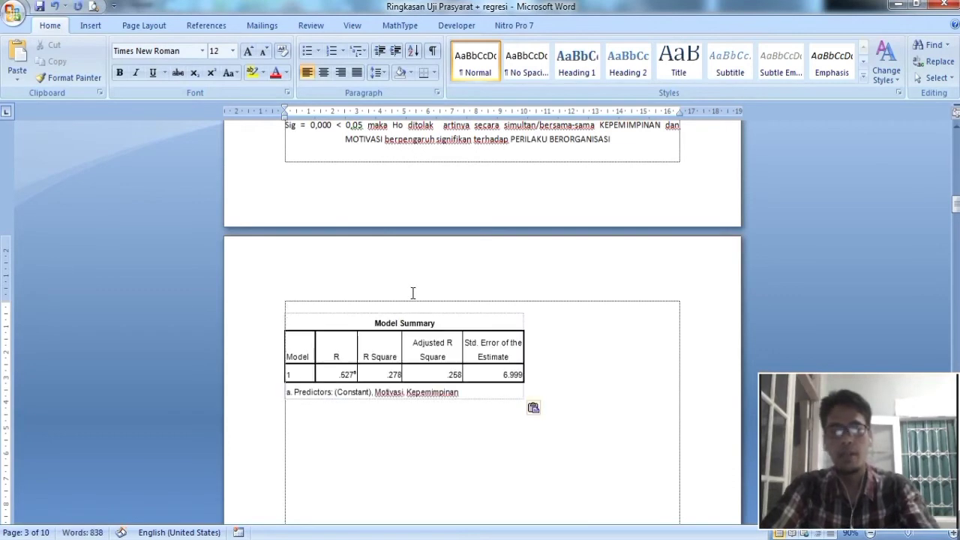
# Step: Write "R = 0,527" on the line directly below the Model Summary table
pyautogui.scroll(-3, 446, 357)
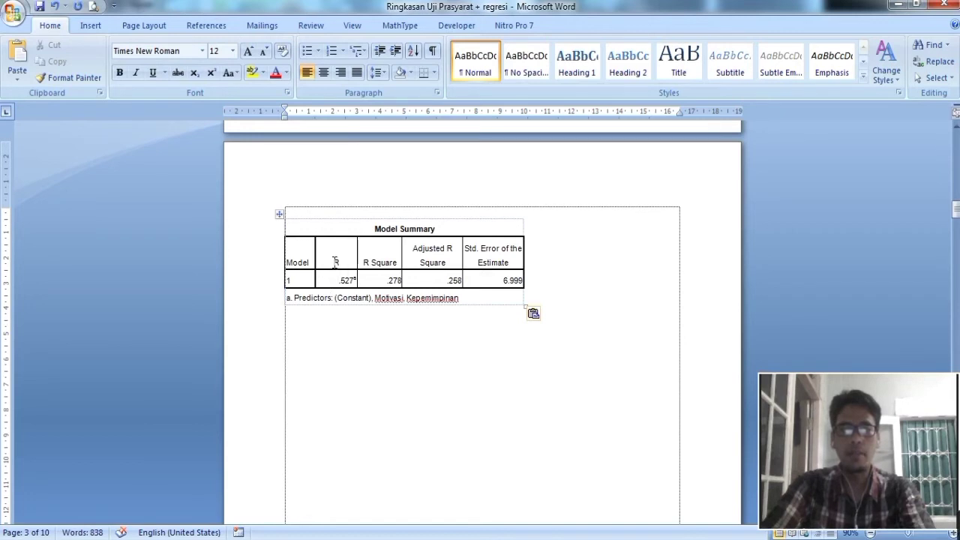
pyautogui.moveTo(333, 258); pyautogui.dragTo(337, 274)
pyautogui.click(332, 321)
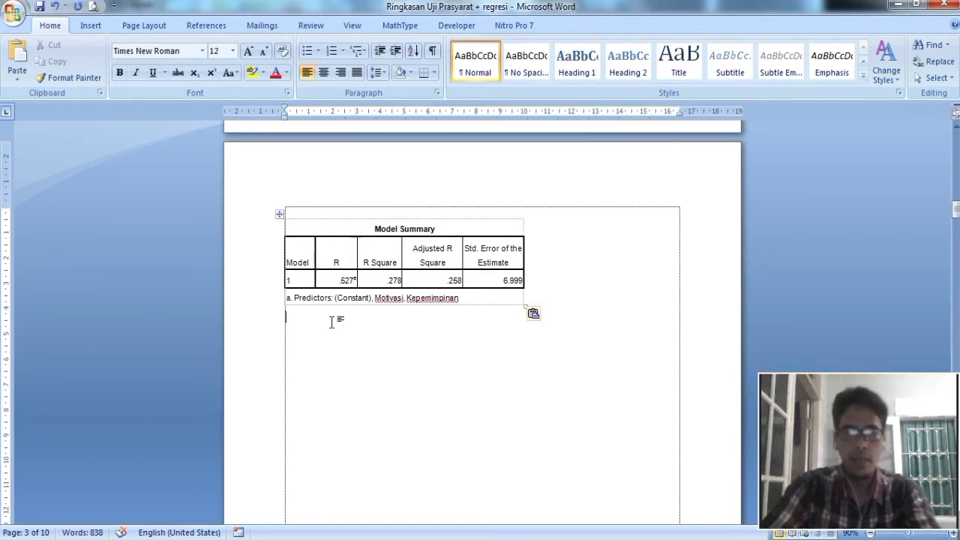
pyautogui.write('R = ')
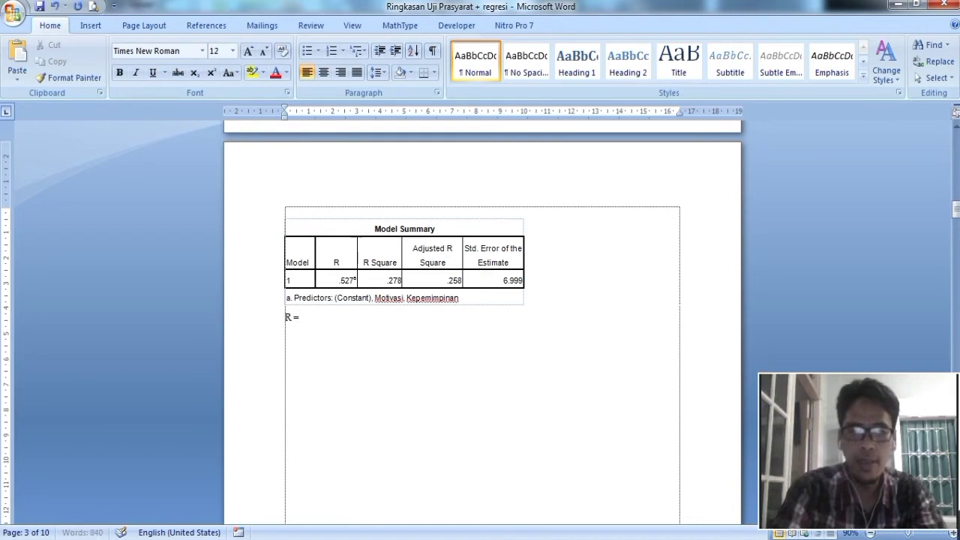
pyautogui.write('0,')
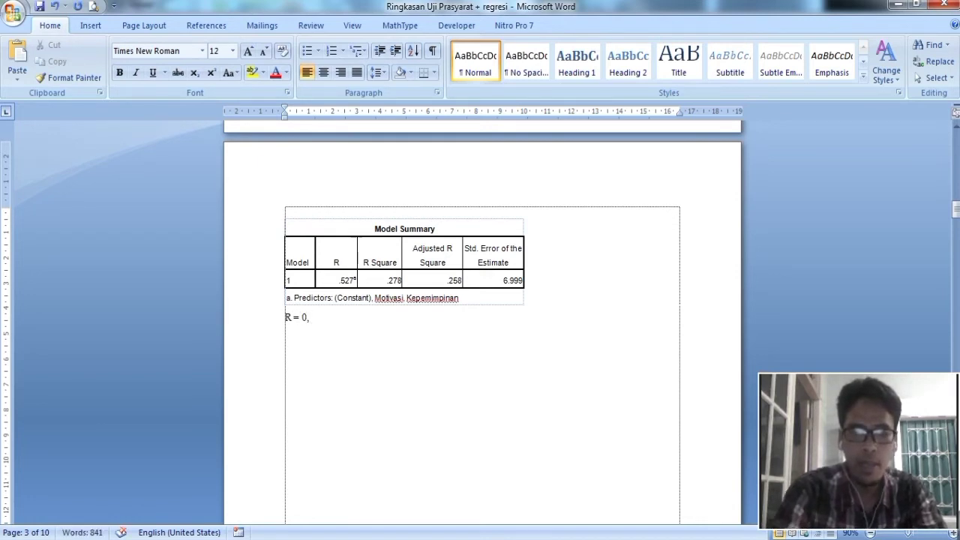
pyautogui.write('527')
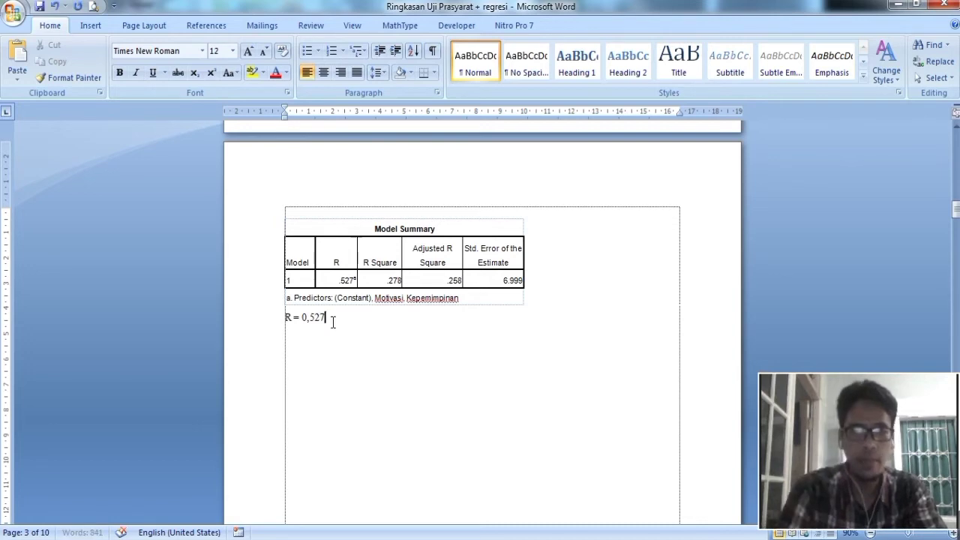
# Step: Insert the label "Koefisien korelasi :" in front of the R value below the Model Summary table
pyautogui.press('Left')
pyautogui.press('Left')
pyautogui.press('Left')
pyautogui.press('Left')
pyautogui.press('Left')
pyautogui.press('Left')
pyautogui.press('Up')
pyautogui.press('Down')
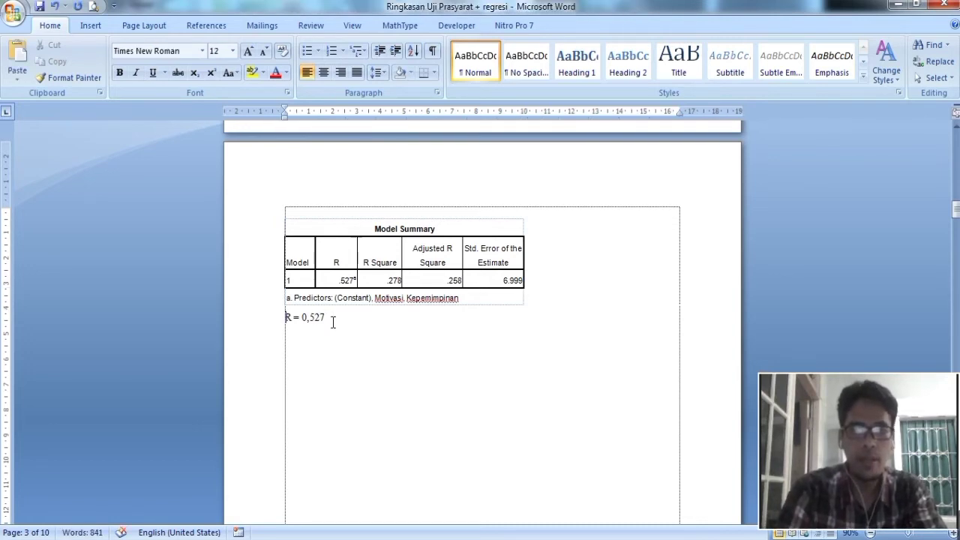
pyautogui.write('Koef')
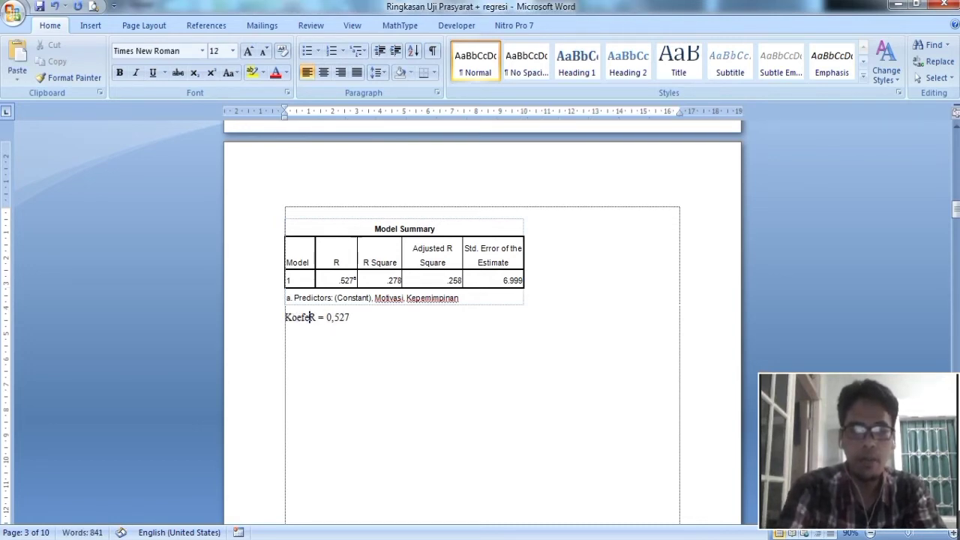
pyautogui.write('isien kore')
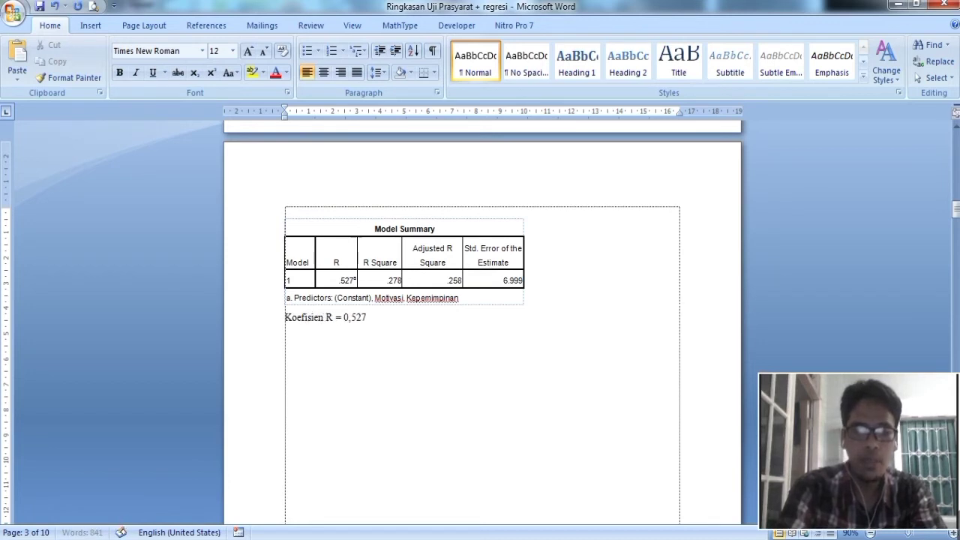
pyautogui.write('lasi :')
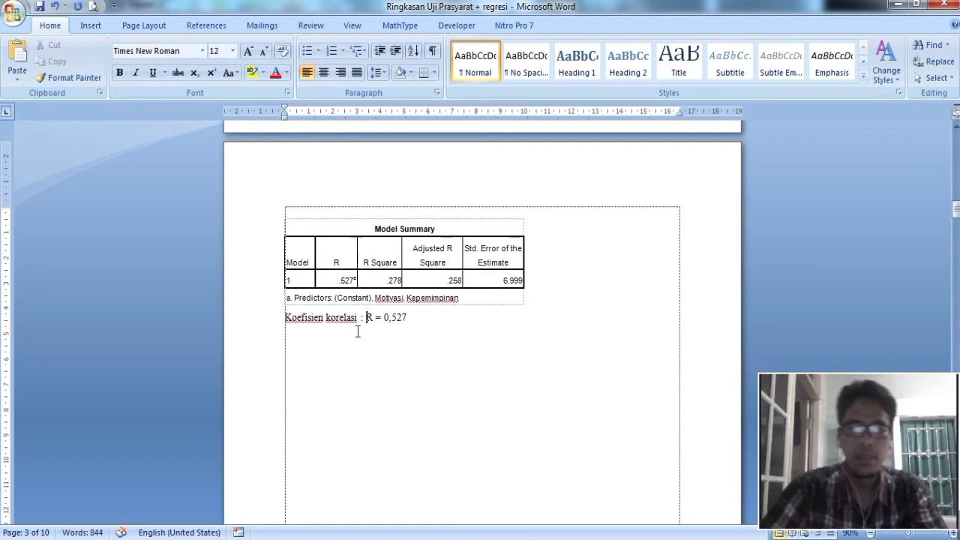
# Step: Append the percentage equivalent "atau 52,7%" to the end of the Koefisien korelasi line
pyautogui.click(443, 320)
pyautogui.scroll(-2, 446, 319)
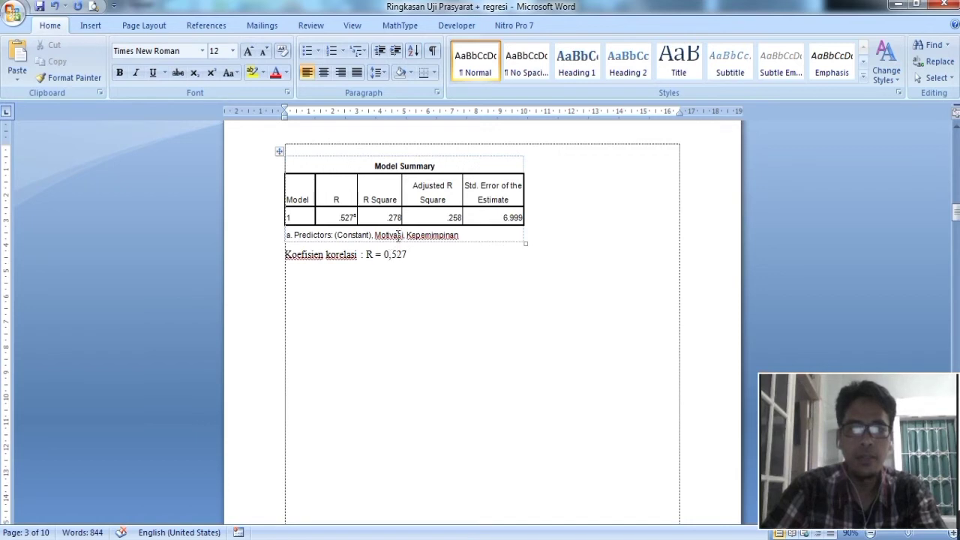
pyautogui.click(422, 236)
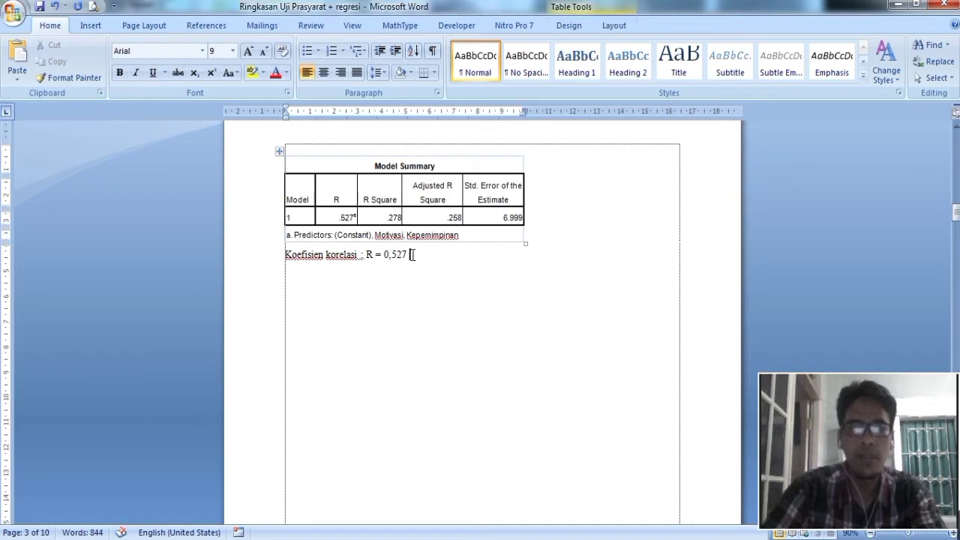
pyautogui.moveTo(411, 255); pyautogui.dragTo(390, 263)
pyautogui.click(426, 256)
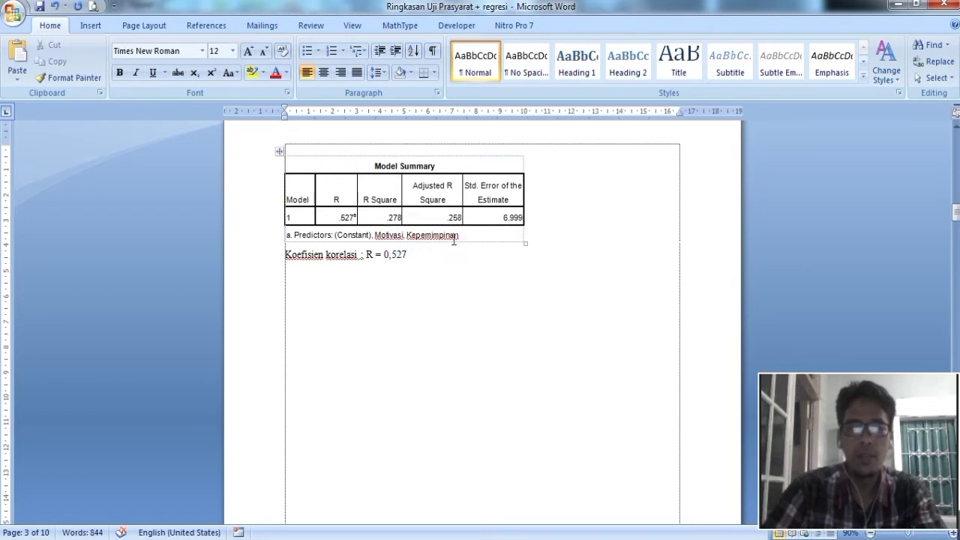
pyautogui.write('atau ')
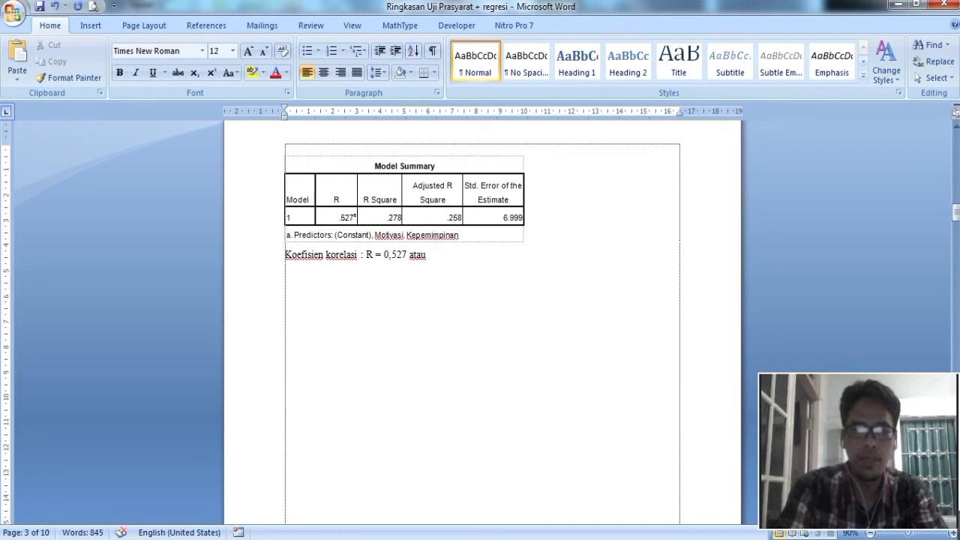
pyautogui.write('52,7')
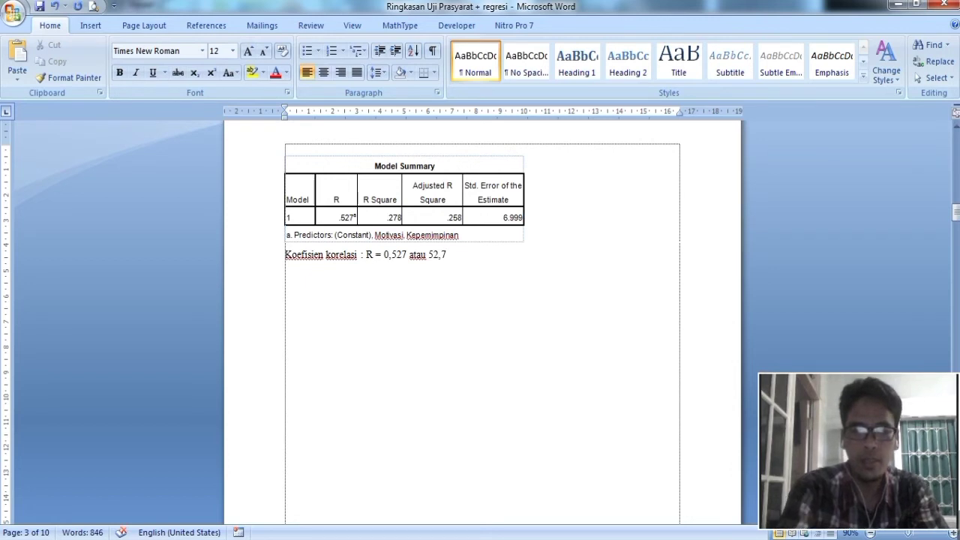
pyautogui.write('%')
# Step: Add a new line below the Koefisien korelasi line reading "Koefisien Determinasi: R2 ="
pyautogui.press('Return')
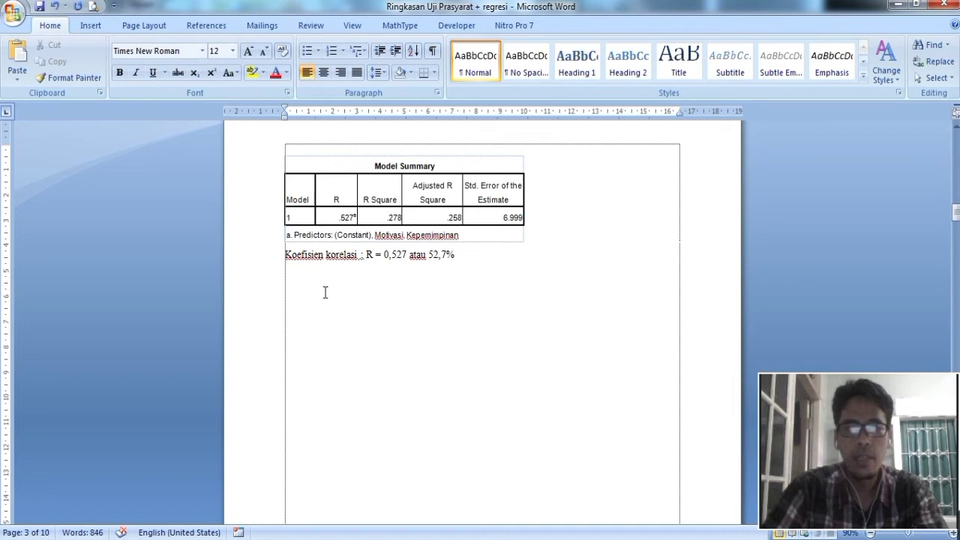
pyautogui.write('Koe')
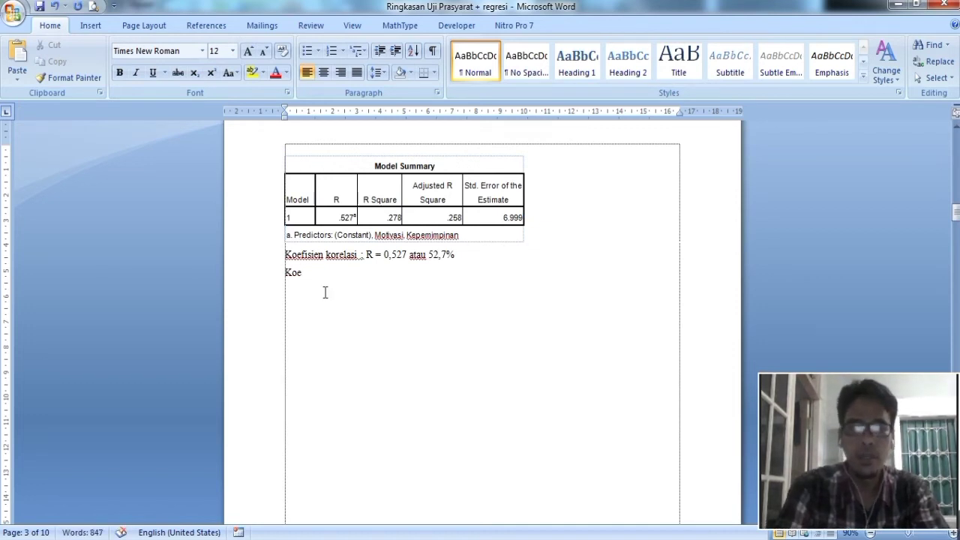
pyautogui.write('fisien D')
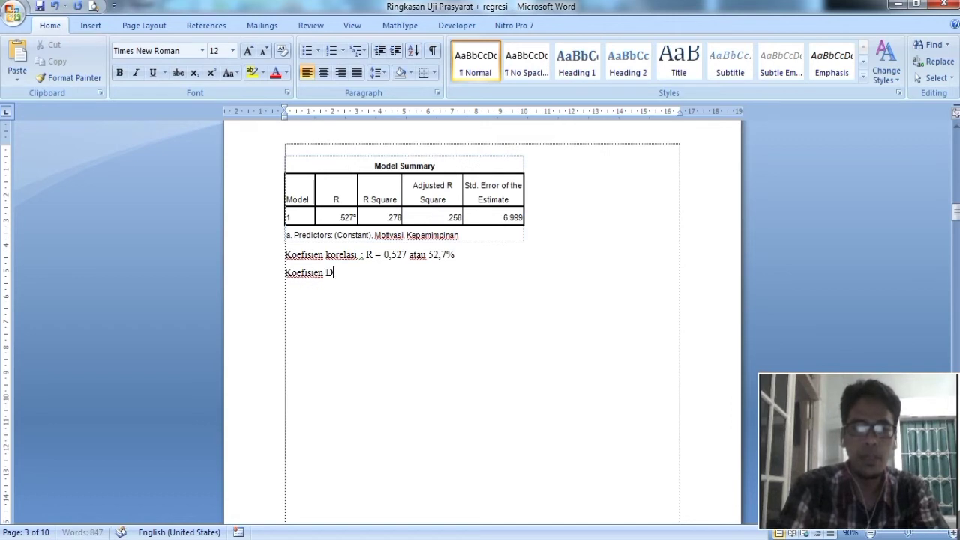
pyautogui.write('eterminasi')
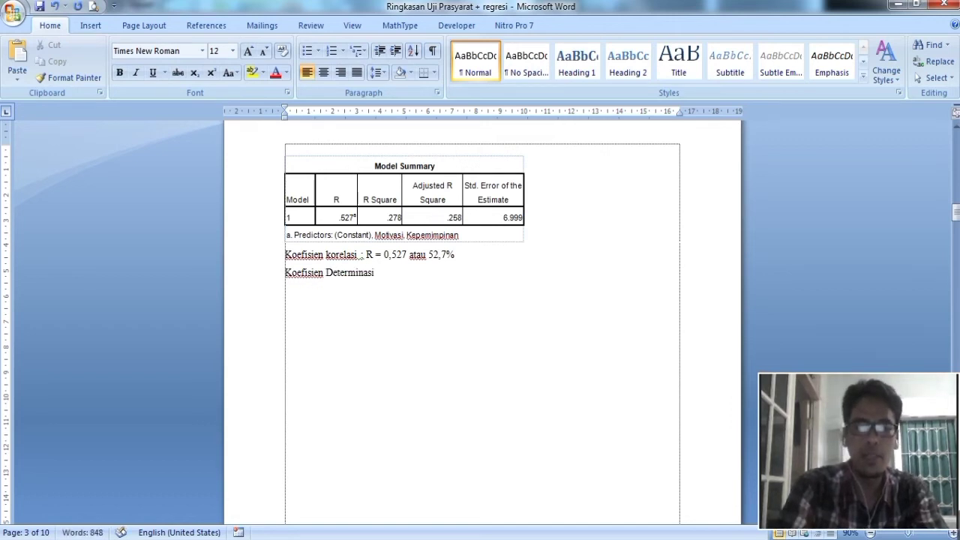
pyautogui.write(': R')
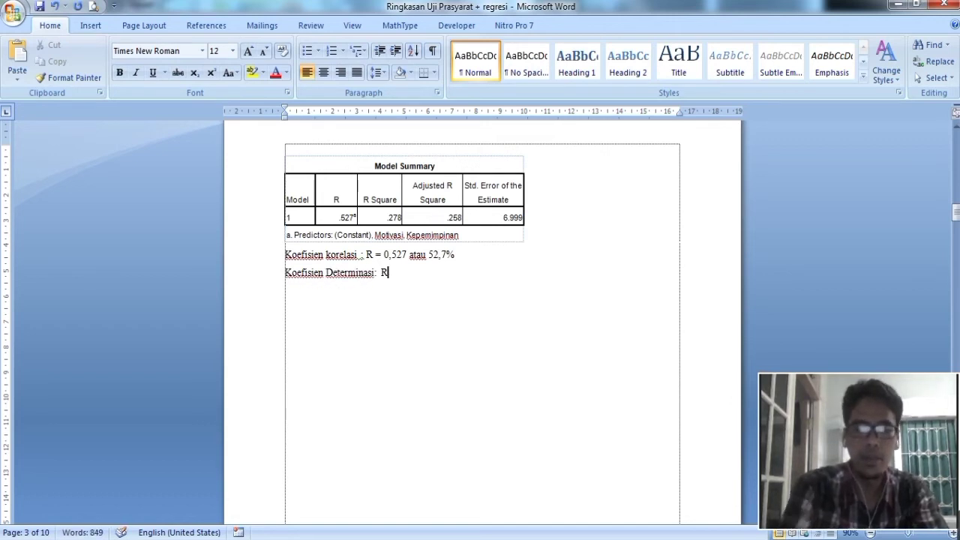
pyautogui.write('2 =')
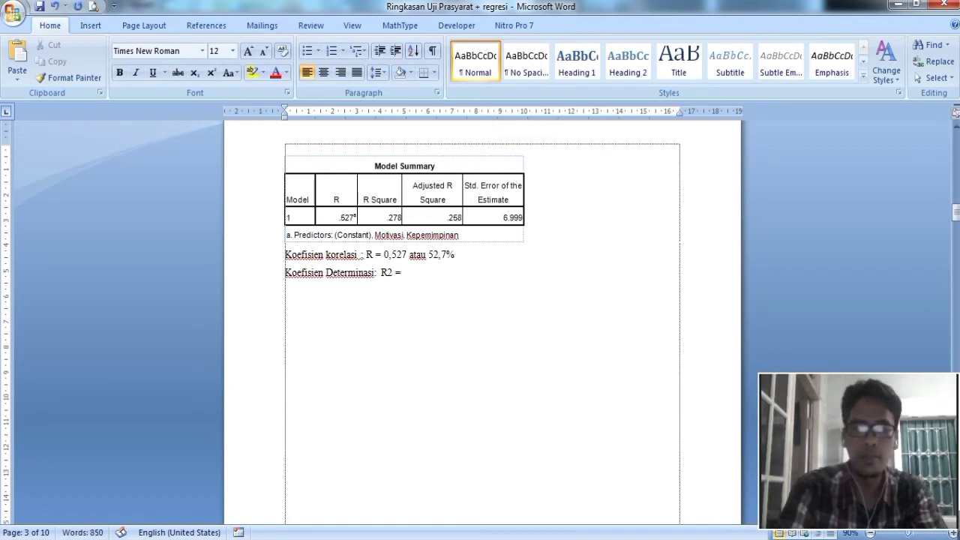
# Step: Format the 2 in R2 as superscript and enter 0,278 as the Koefisien Determinasi value from the R Square column
pyautogui.moveTo(393, 273); pyautogui.dragTo(386, 273)
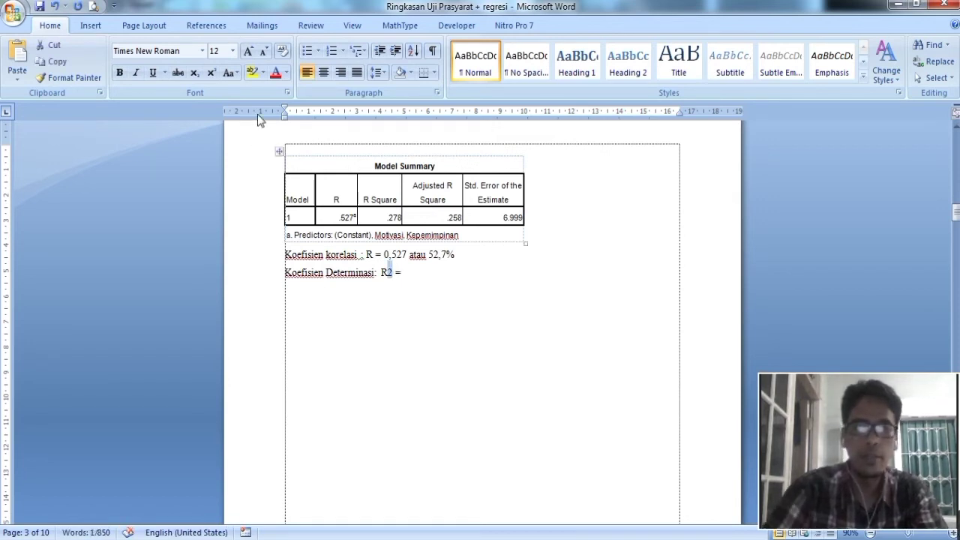
pyautogui.click(211, 74)
pyautogui.click(414, 273)
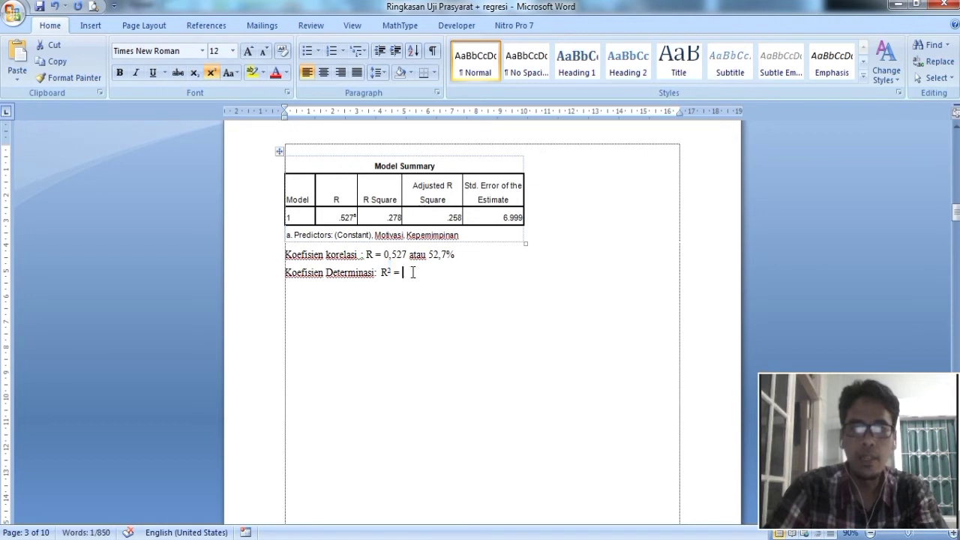
pyautogui.click(390, 218)
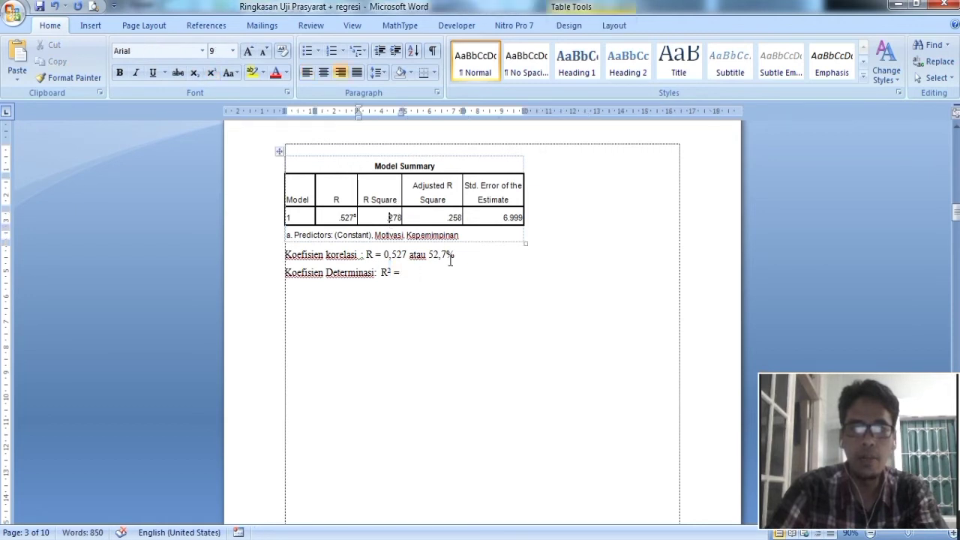
pyautogui.click(461, 272)
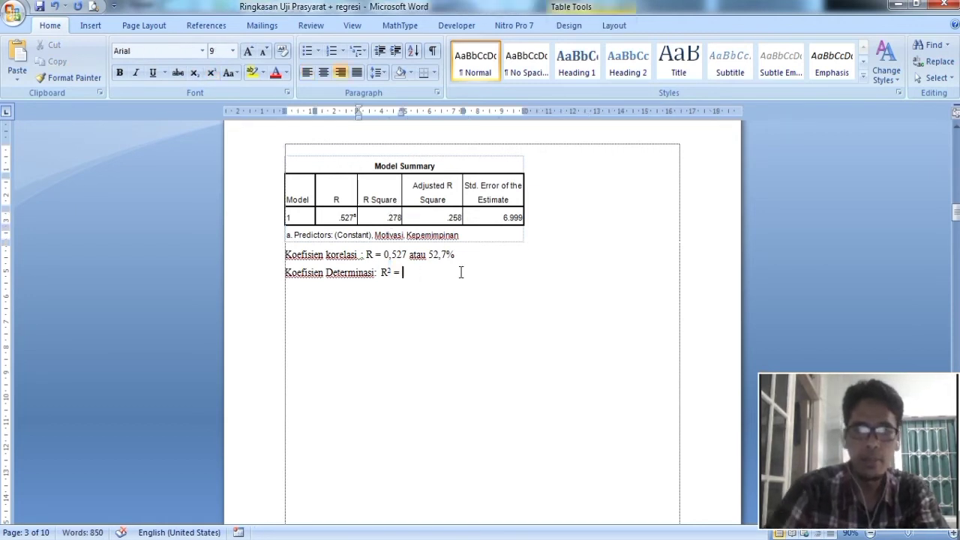
pyautogui.write('0,278')
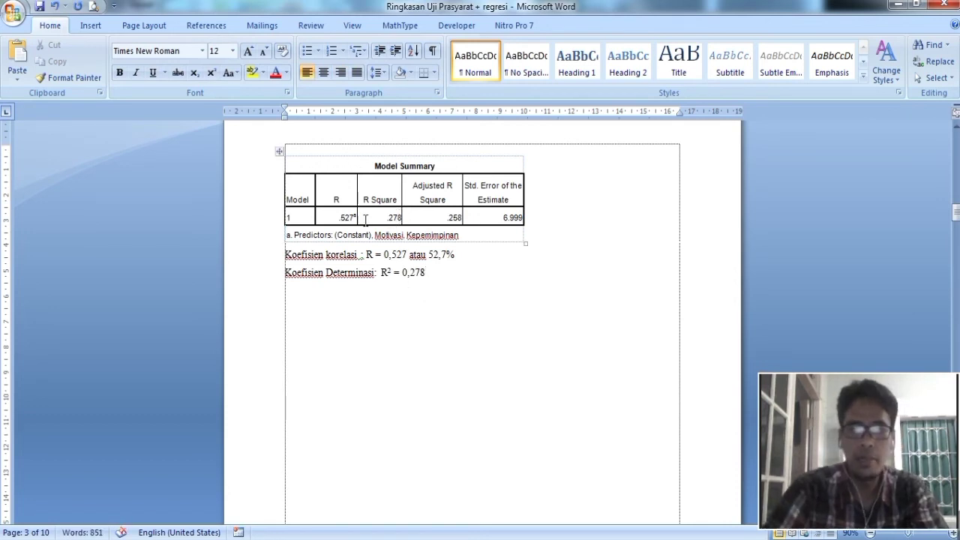
# Step: Append "besarnya pengaruh secara bersama-sama antara Motivasi dan kepemimpinan terhadap PErilaku Berorganisasi." after 0,278 in the Koefisien Determinasi line
pyautogui.moveTo(331, 219); pyautogui.dragTo(356, 219)
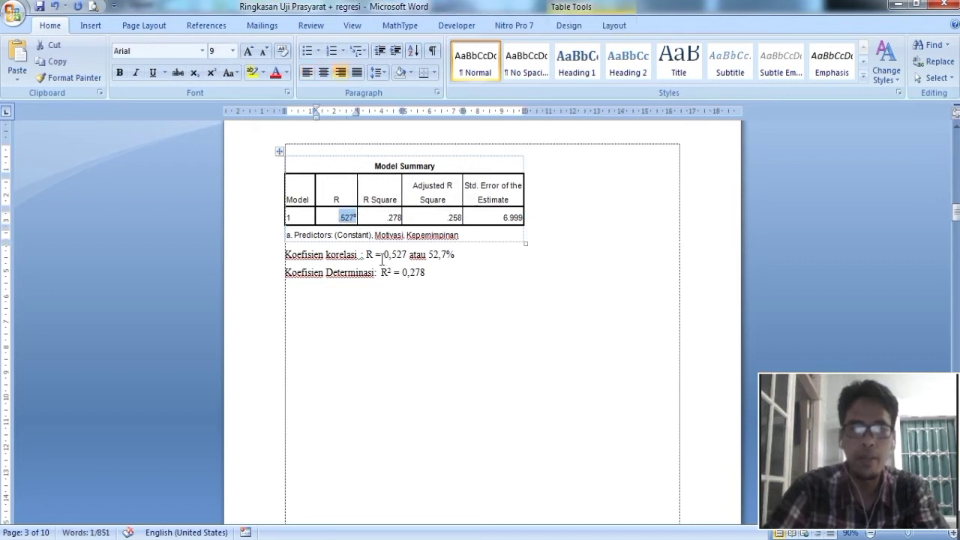
pyautogui.click(431, 273)
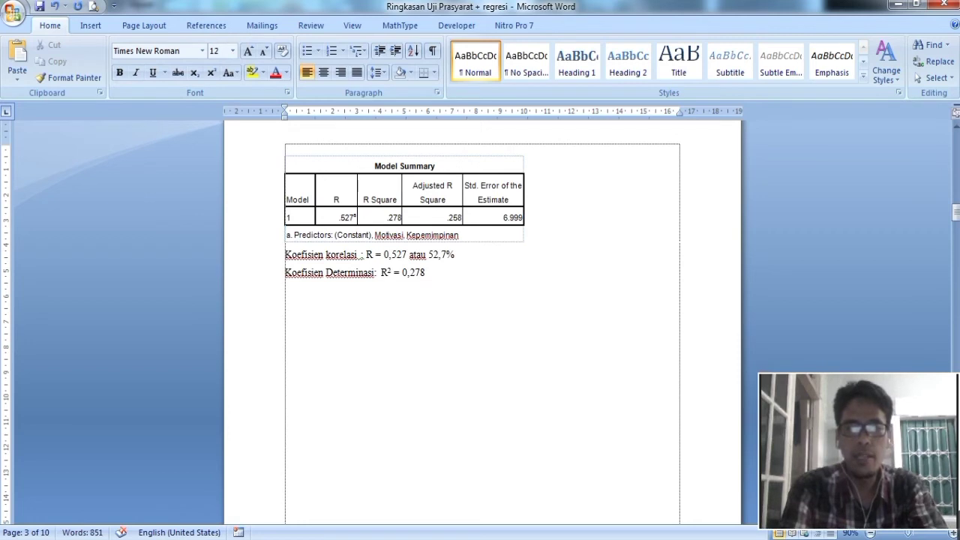
pyautogui.write('be')
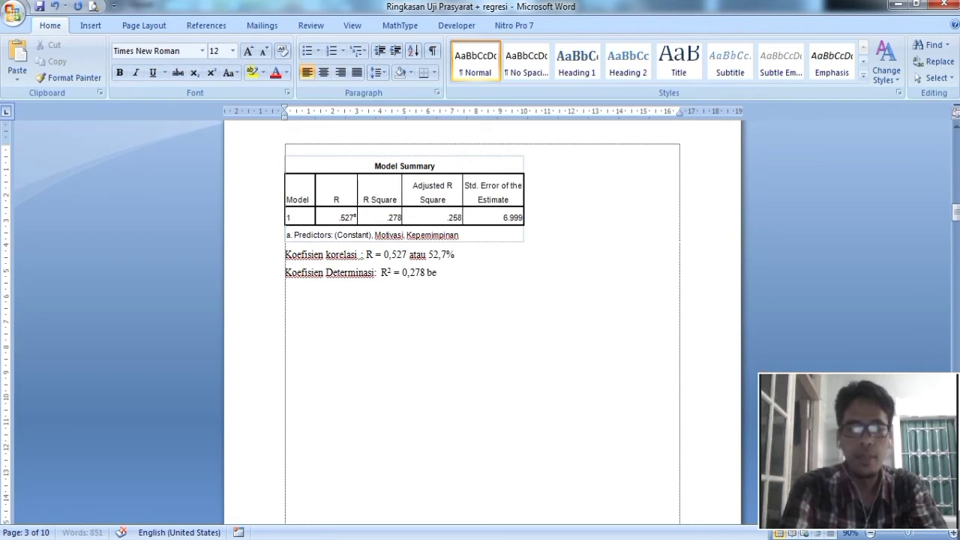
pyautogui.write('sarnya pengaruh se')
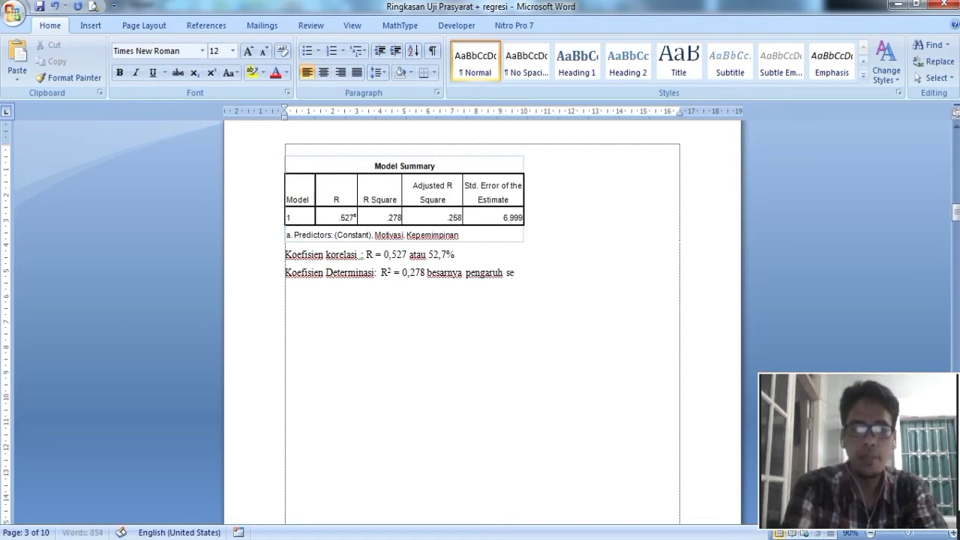
pyautogui.write('cara bersama-')
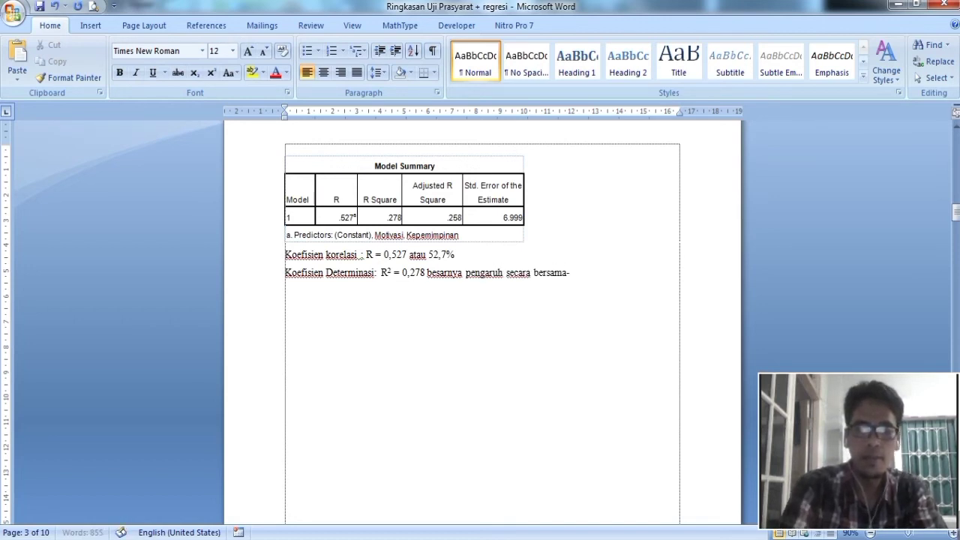
pyautogui.write('sama  a')
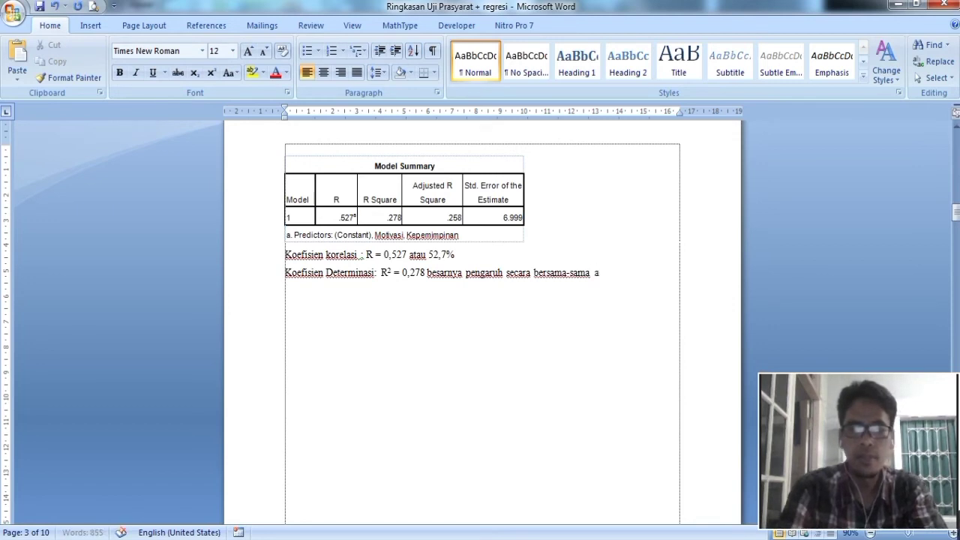
pyautogui.write('ntara ')
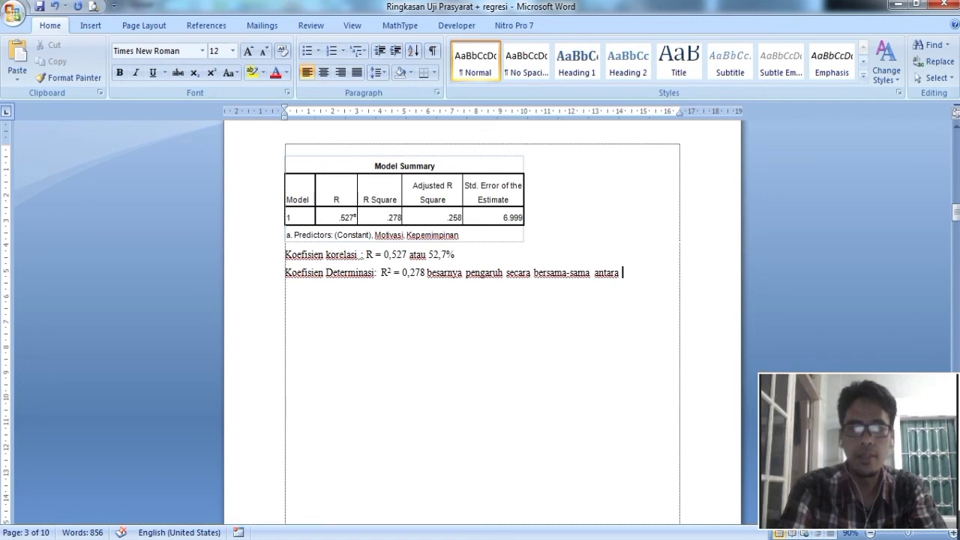
pyautogui.write('Motiv')
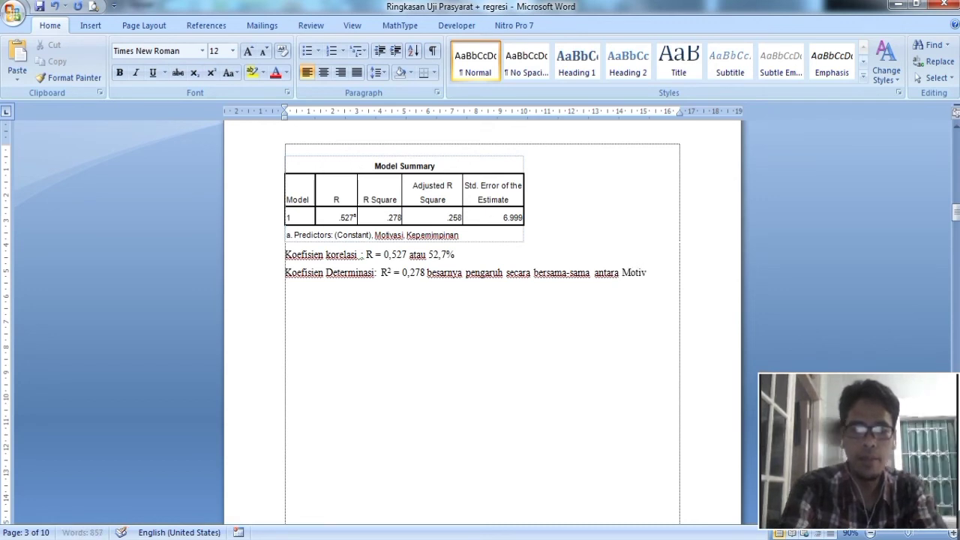
pyautogui.write('asi da')
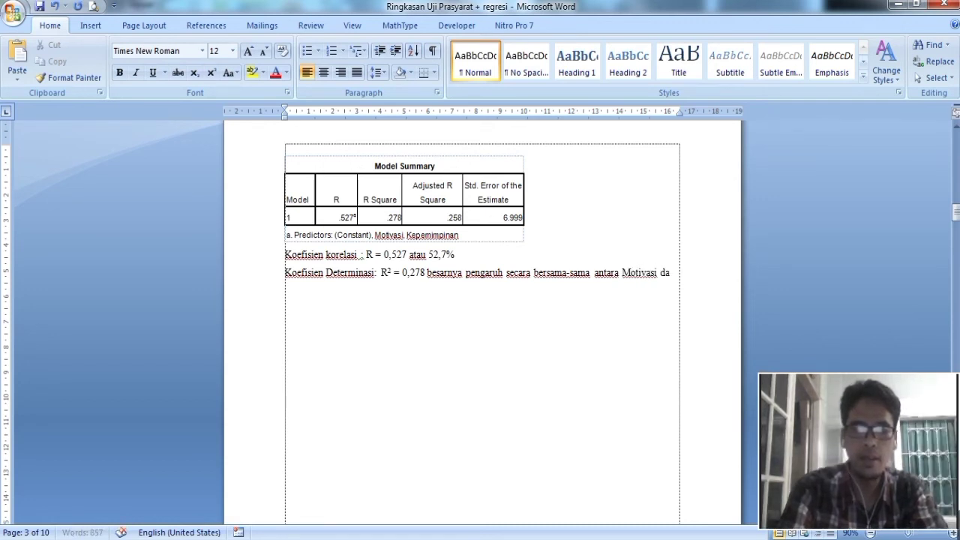
pyautogui.write('n kepemimpinan')
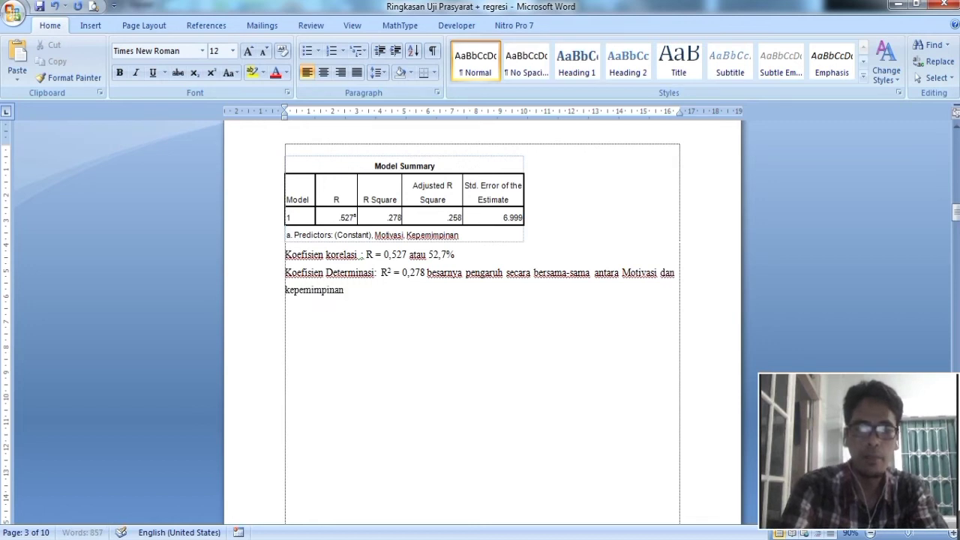
pyautogui.write(' terhadap  ')
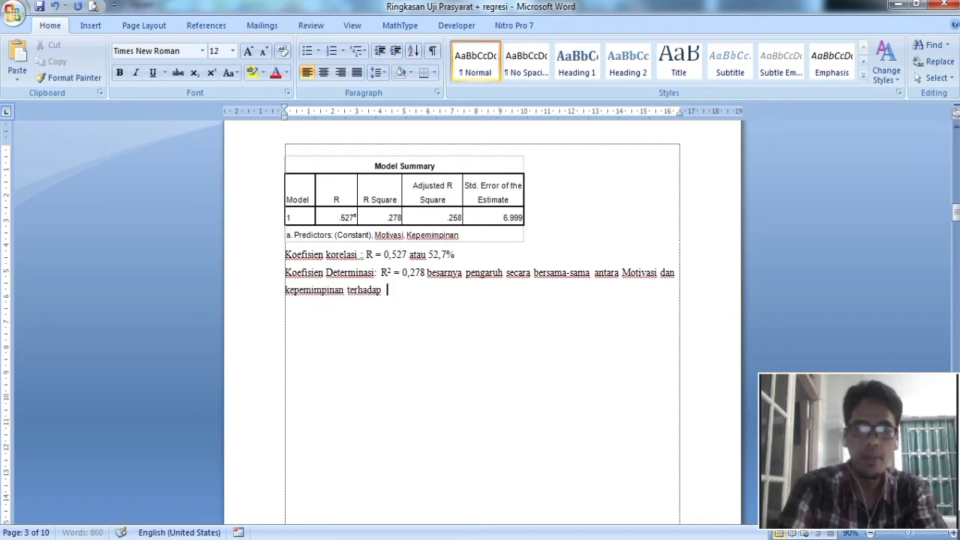
pyautogui.write('PErilaku Ber')
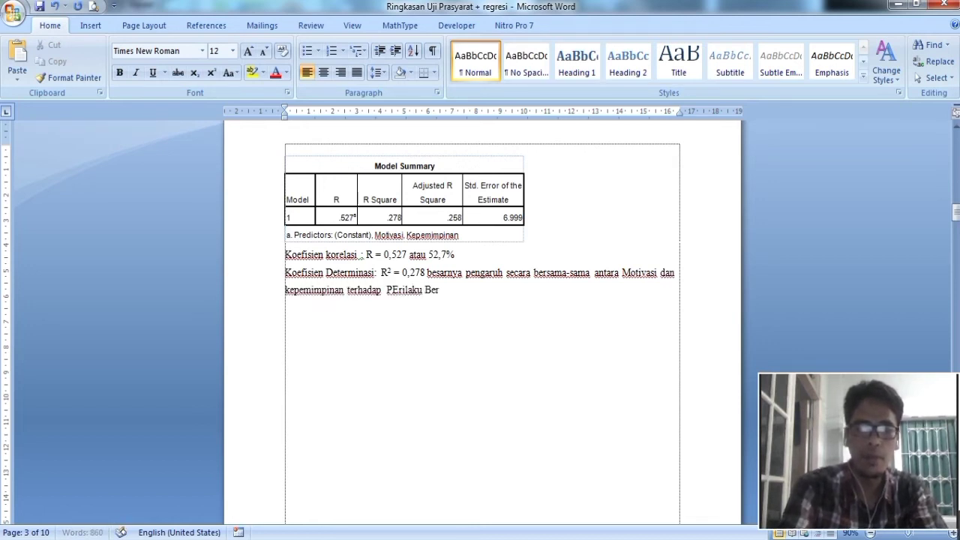
pyautogui.write('organisasi.')
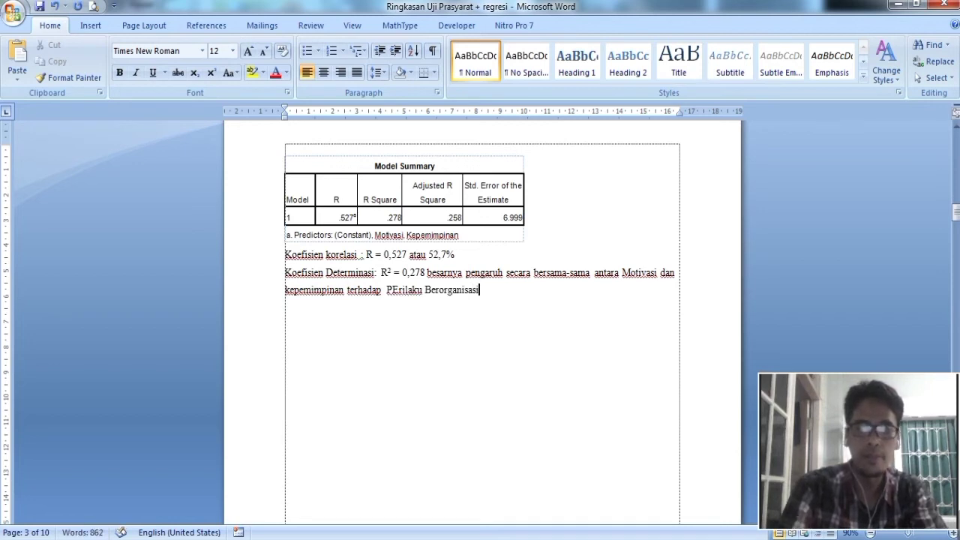
# Step: Insert the percentage equivalent "atau 27,8%" between 0,278 and "besarnya" in the Koefisien Determinasi line
pyautogui.click(426, 273)
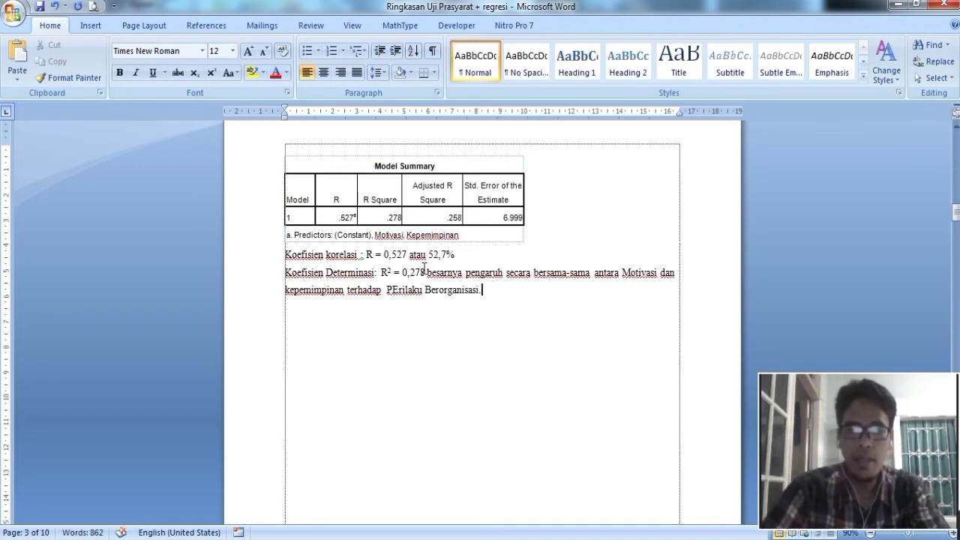
pyautogui.write('atau ')
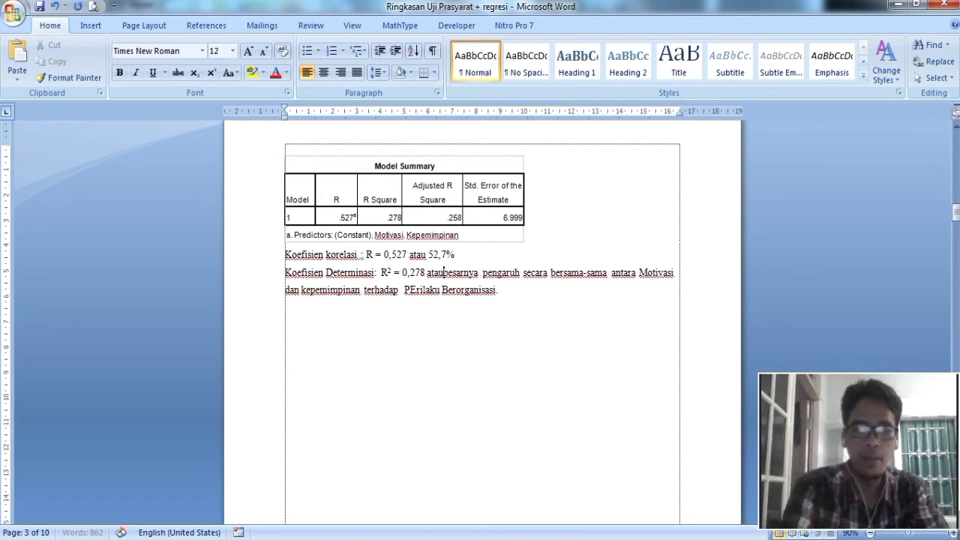
pyautogui.write('27,8')
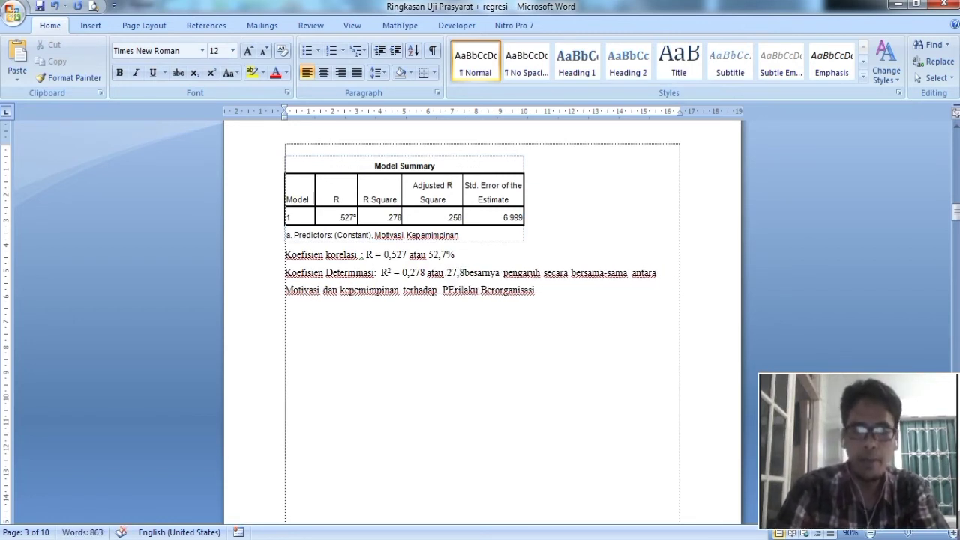
pyautogui.write('%')
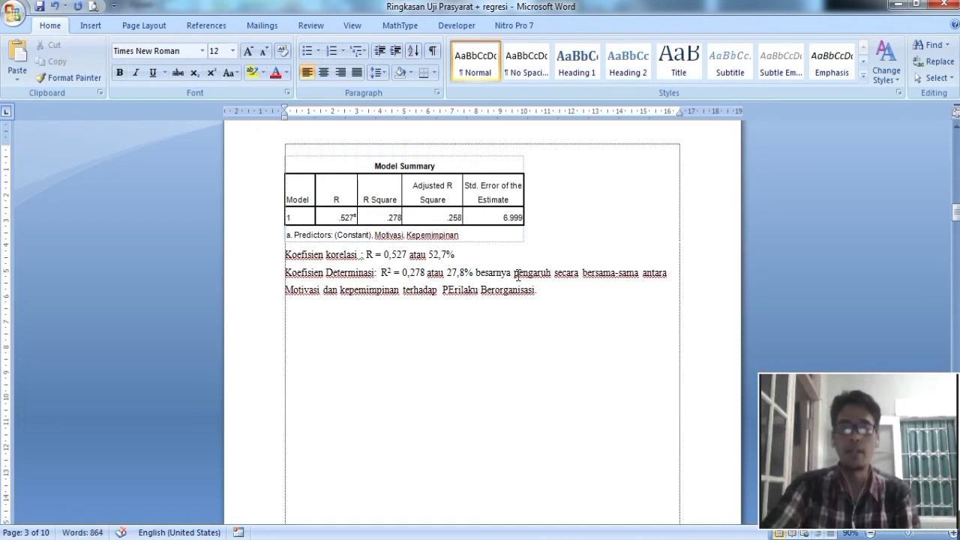
# Step: Replace "pengaruh" with "sumbangan pengaruh" after "besarnya" in the Koefisien Determinasi sentence
pyautogui.moveTo(514, 274); pyautogui.dragTo(552, 279)
pyautogui.write('sumbangan p')
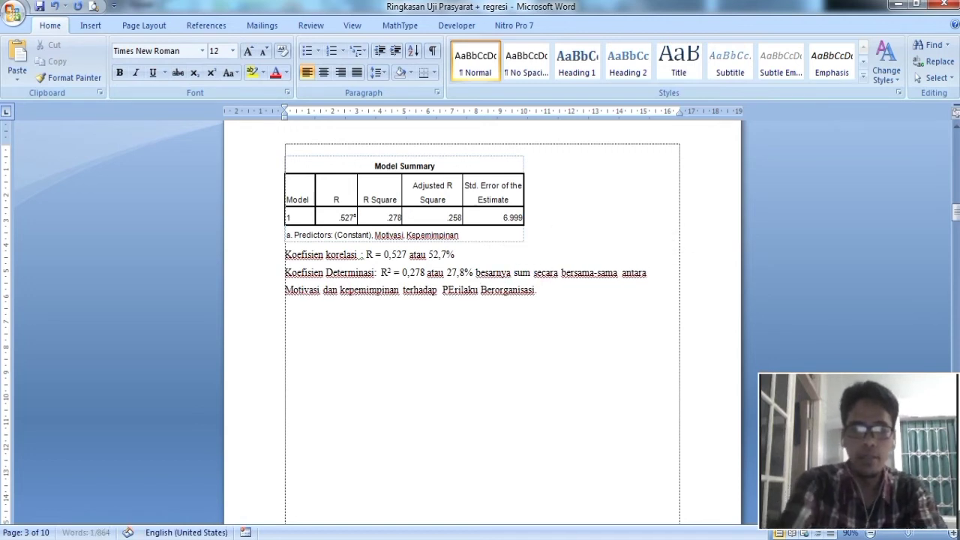
pyautogui.write('engaruh')
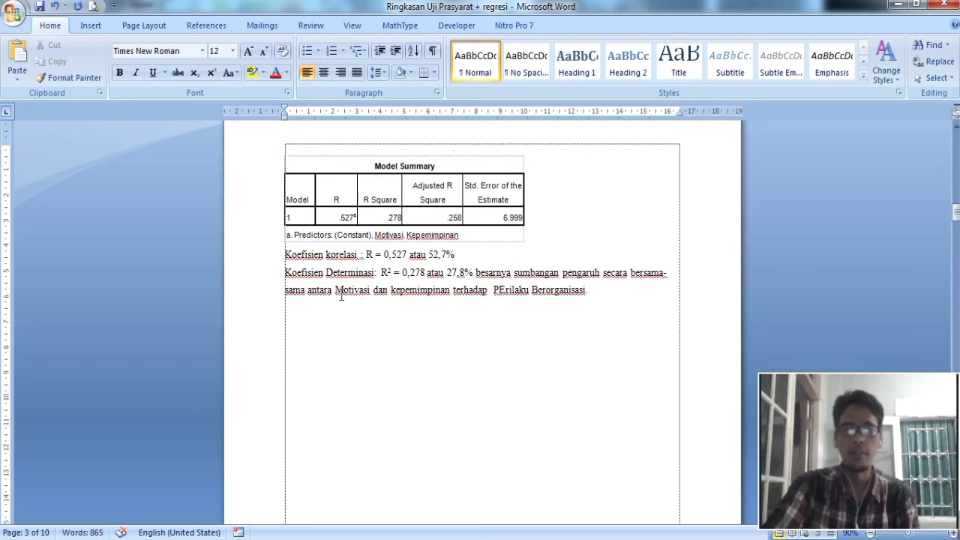
pyautogui.moveTo(335, 290); pyautogui.dragTo(453, 291)
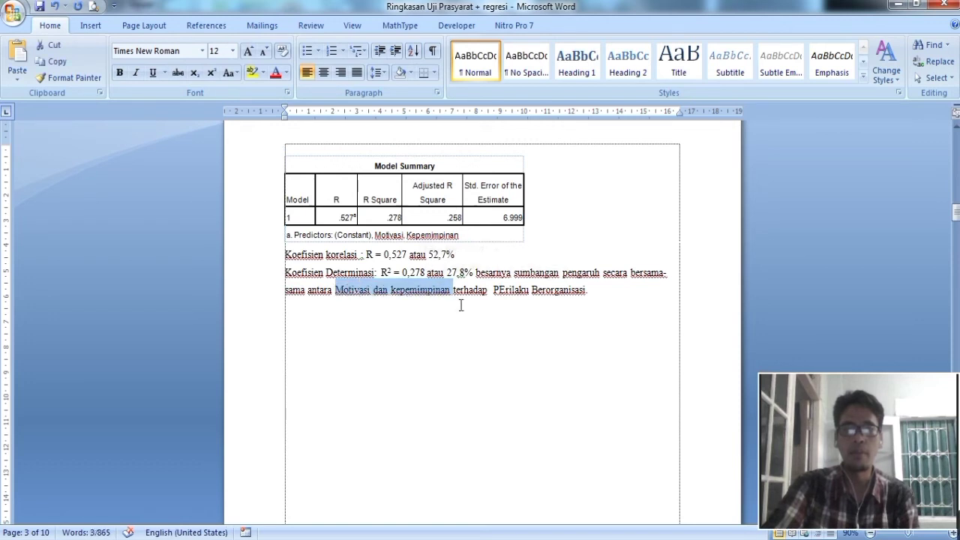